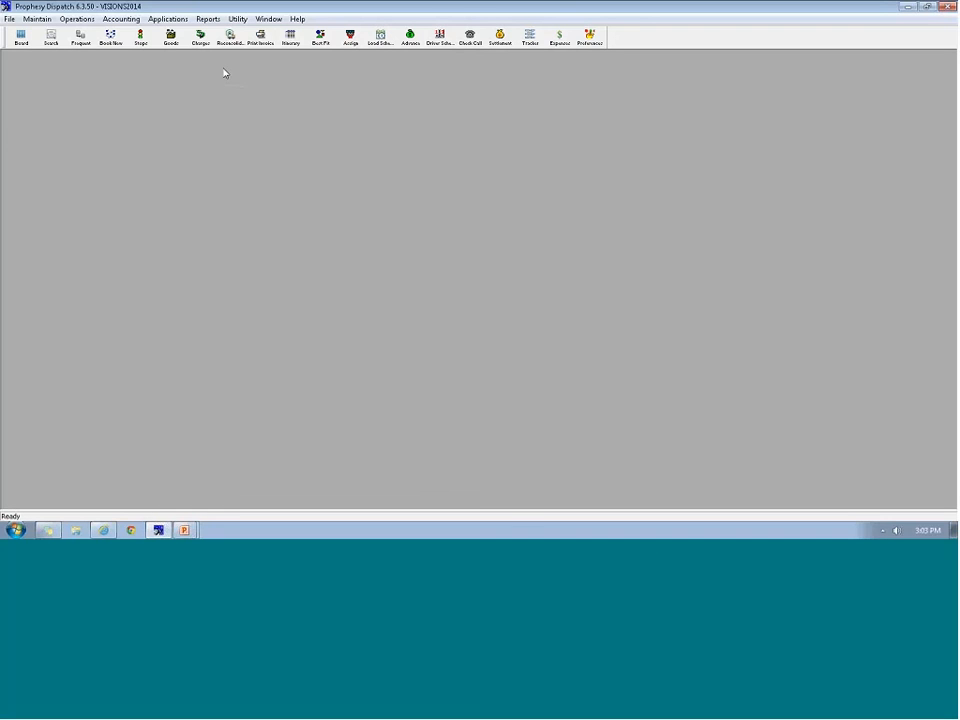
Open the Maintain > Tractors window, which shows the 001TRACTOR record
left_click(38, 19)
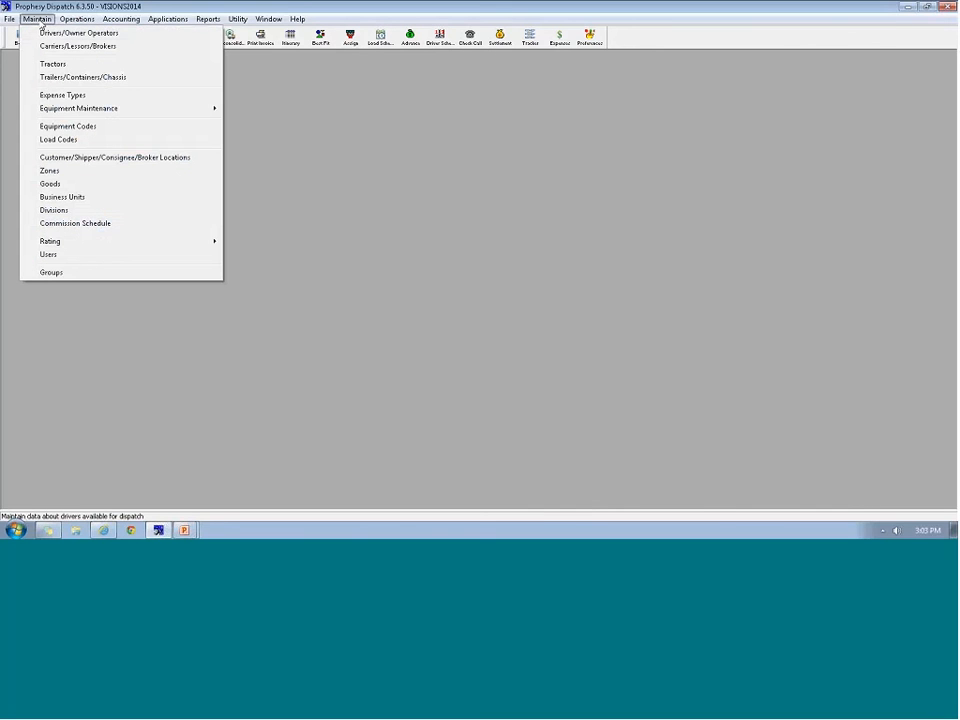
left_click(56, 64)
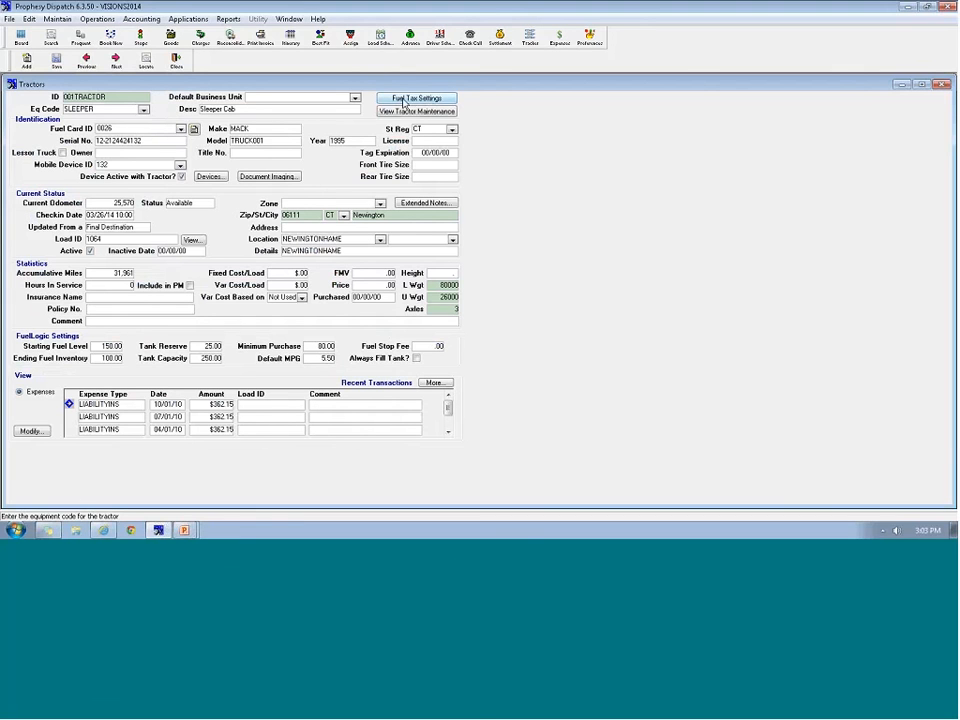
Accept 001TRACTOR's fuel tax settings unchanged and advance to the 002TRACTOR record
left_click(404, 99)
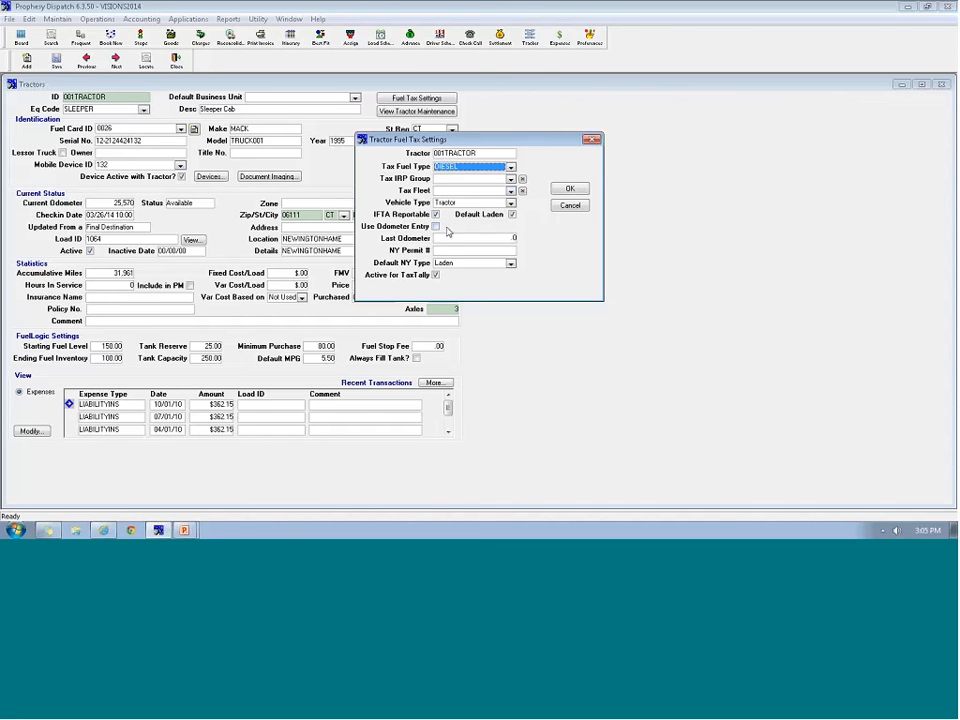
left_click(568, 189)
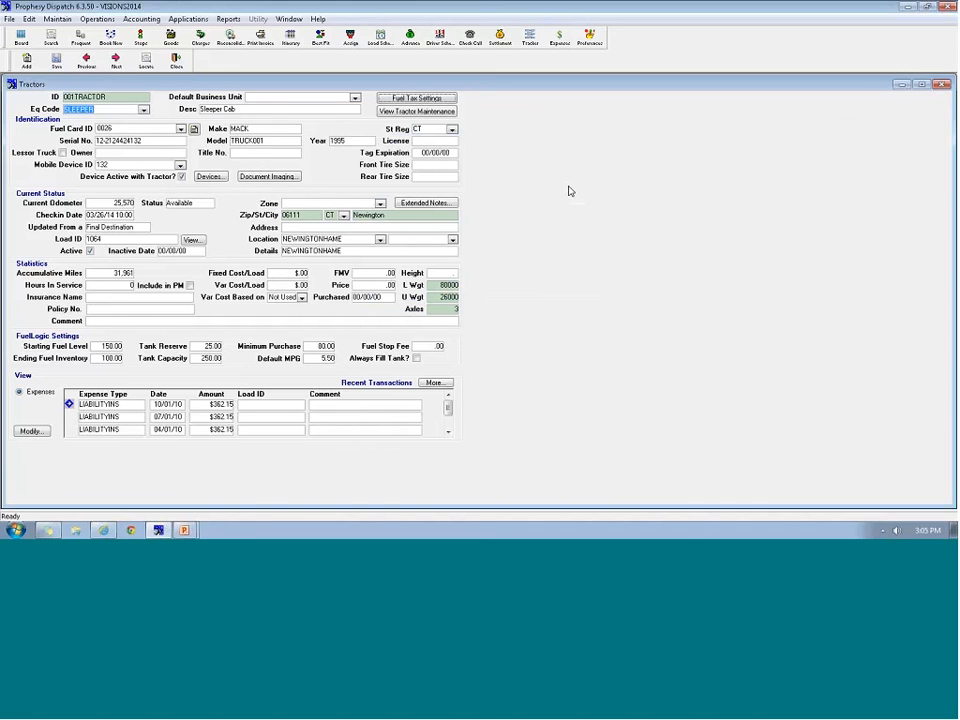
key("Page_Down")
Check 002TRACTOR's Diesel fuel tax settings (last odometer 225,000.0), then close the Tractors window
left_click(417, 97)
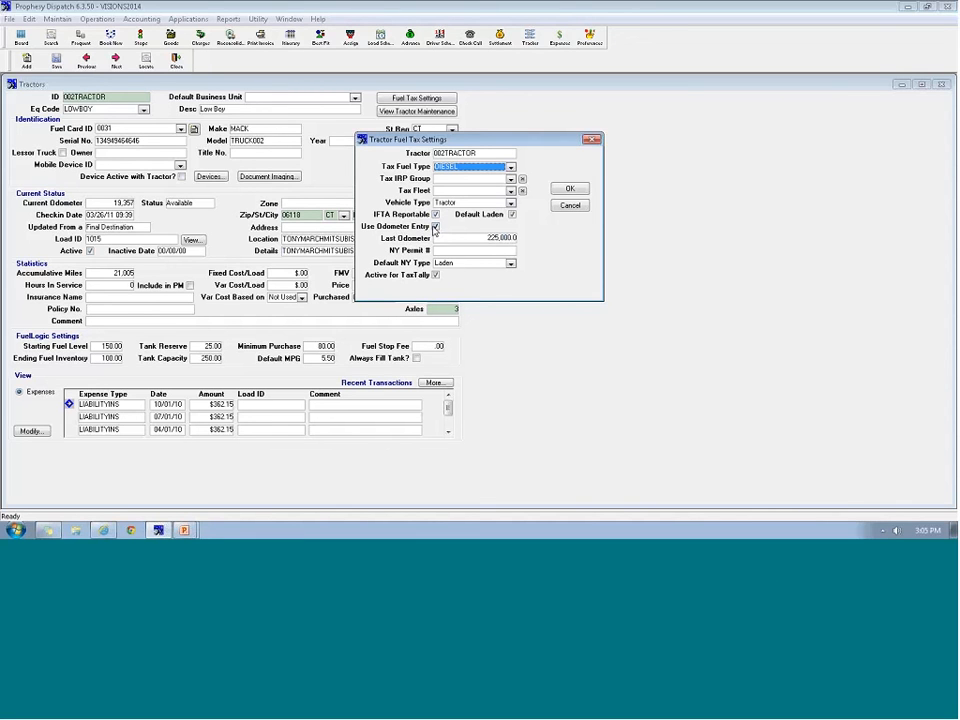
left_click(586, 189)
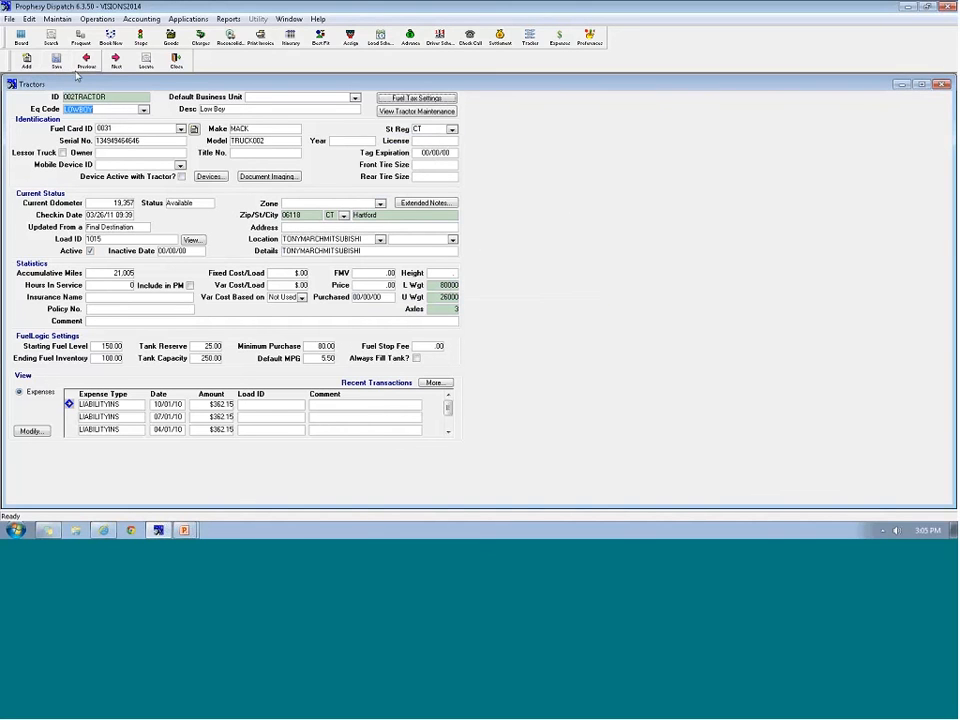
left_click(176, 66)
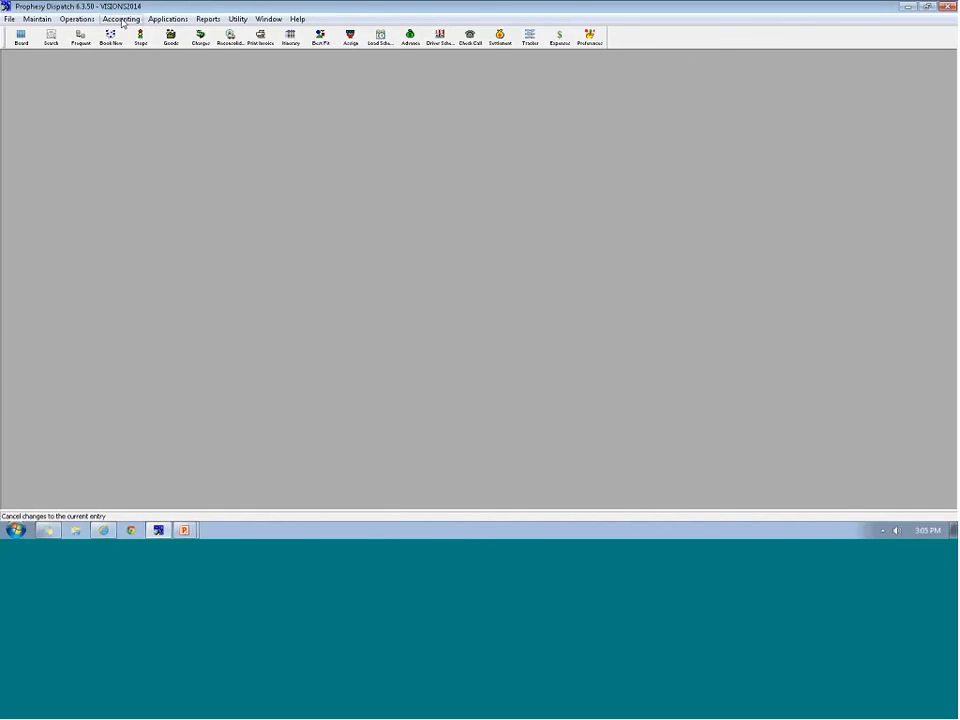
Open Accounting > Post Fuel Taxes to list completed trips awaiting posting
left_click(120, 20)
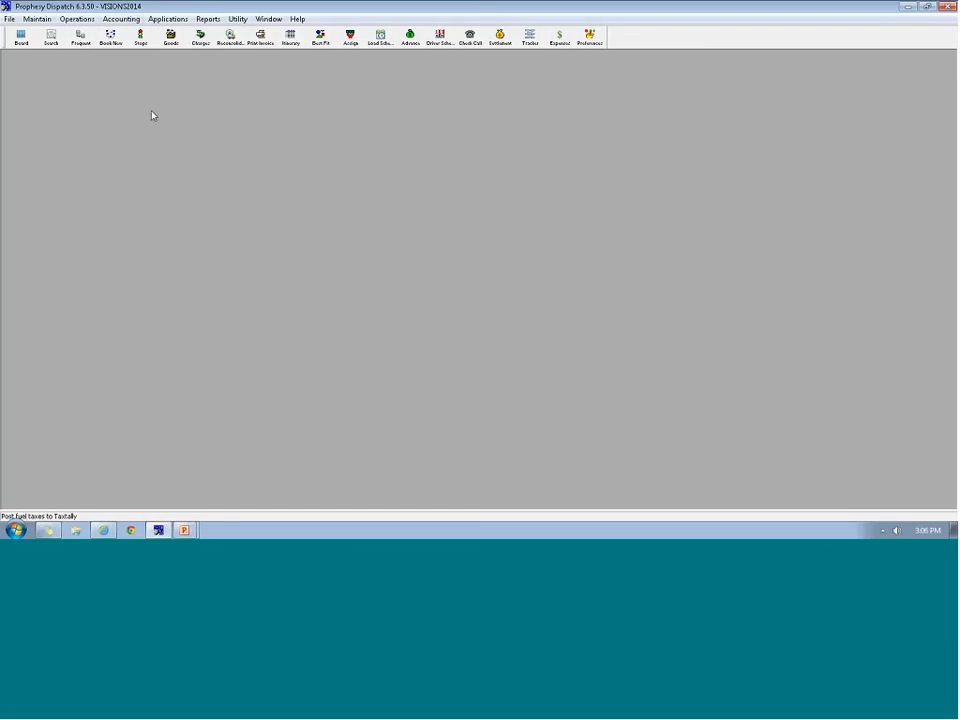
left_click(152, 110)
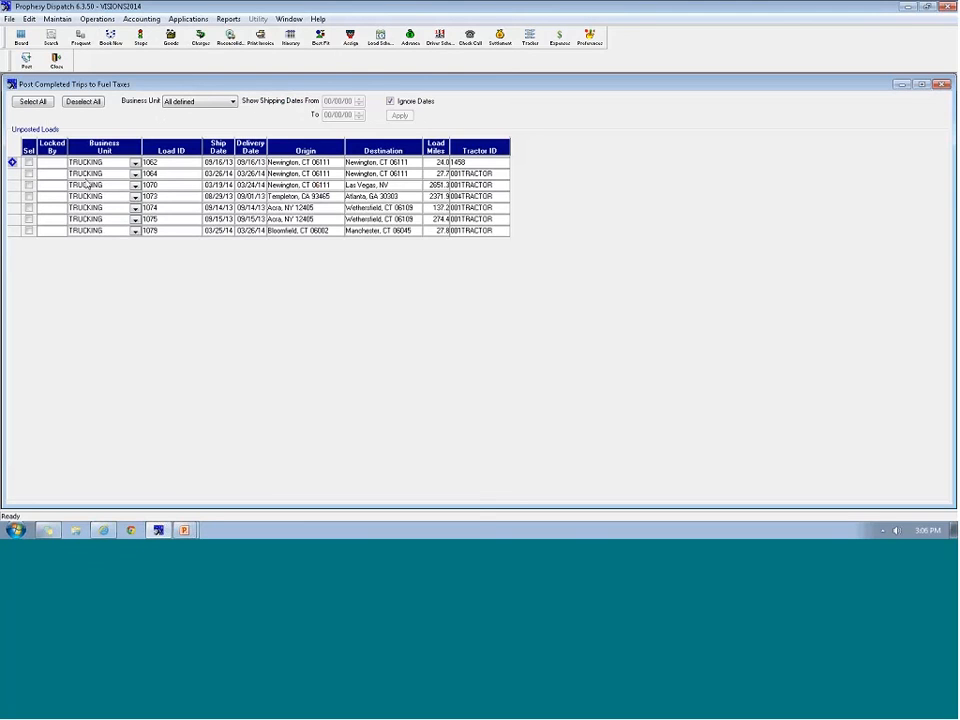
Mark loads 1062, 1064 and 1070 and post them to fuel taxes, confirming Yes
left_click(28, 162)
left_click(28, 173)
left_click(28, 185)
left_click(27, 62)
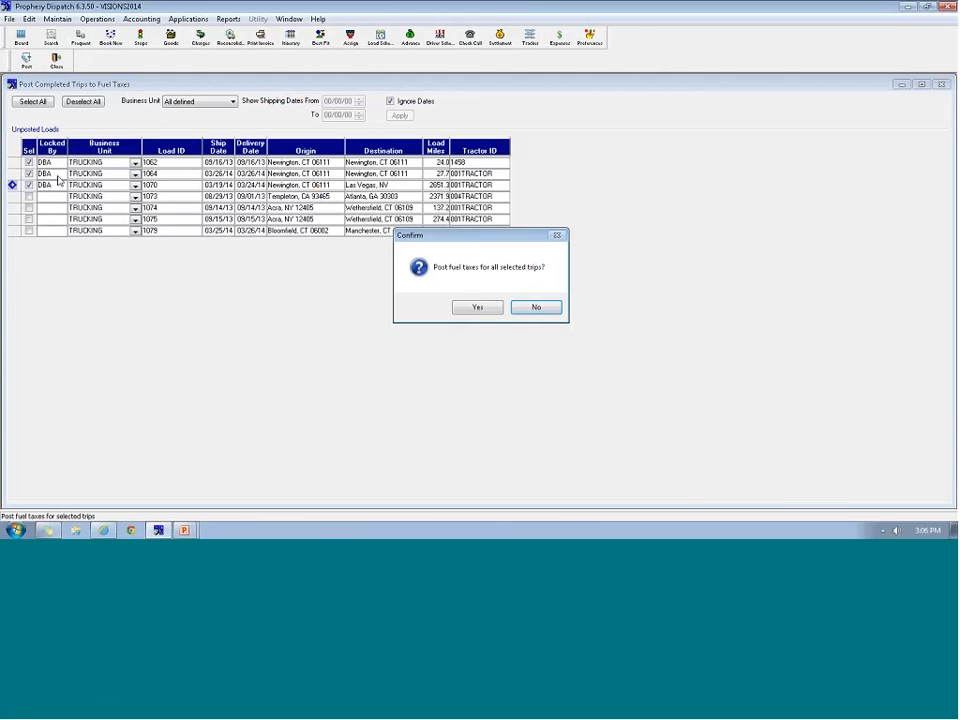
left_click(475, 308)
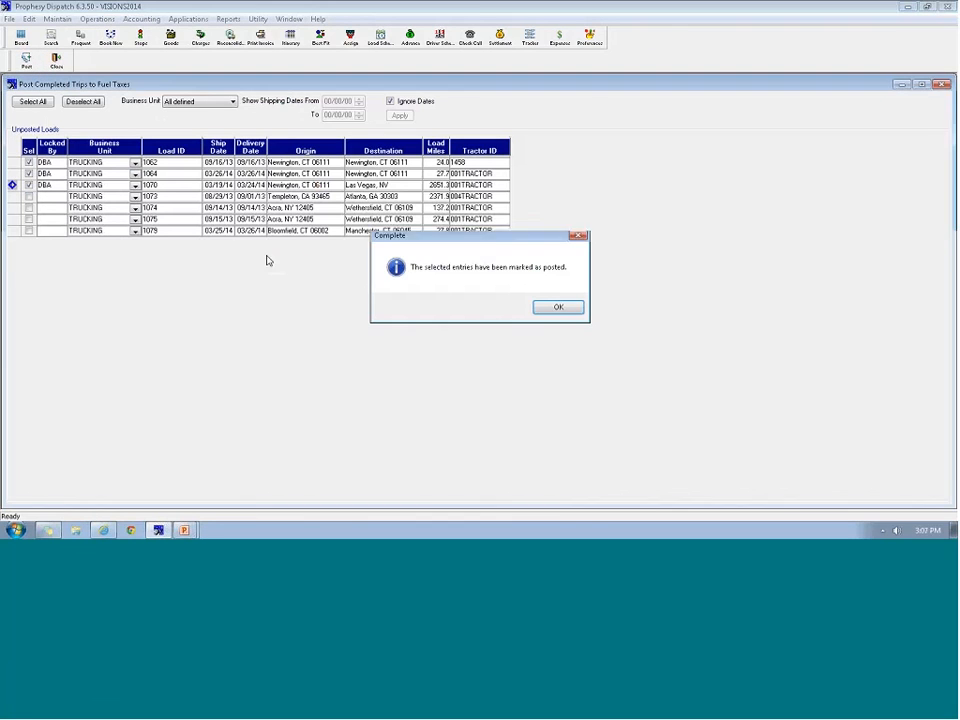
left_click(552, 307)
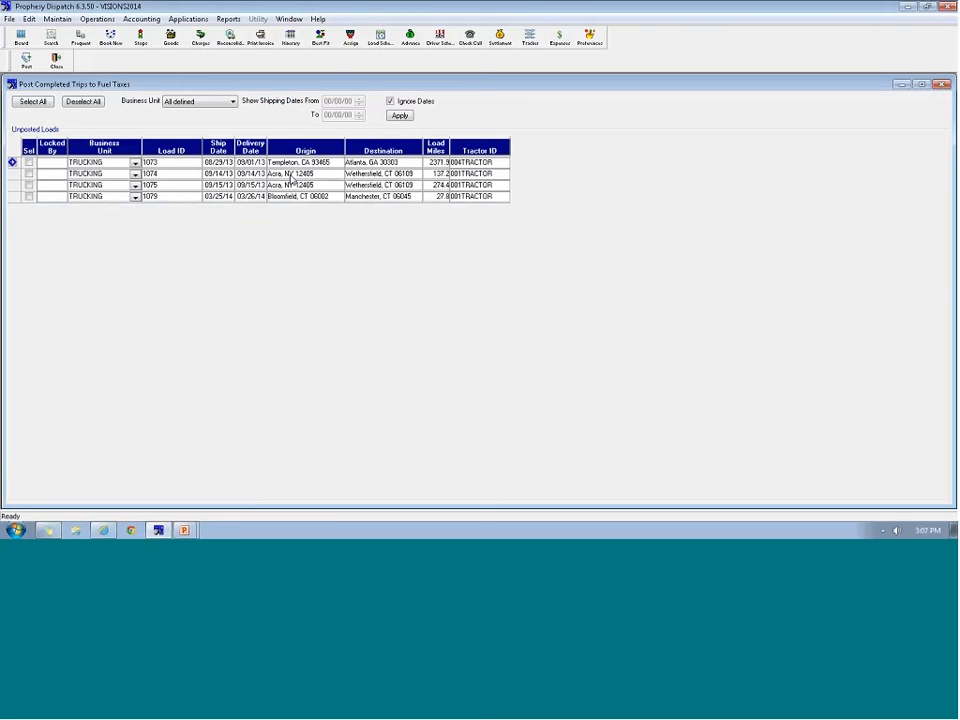
left_click(391, 103)
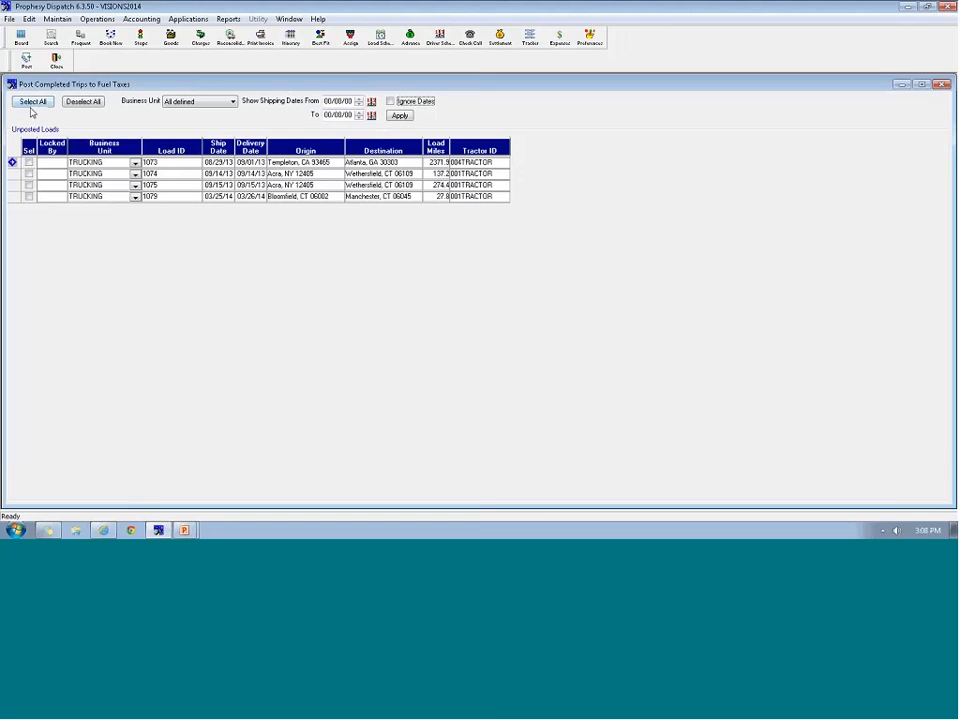
left_click(390, 101)
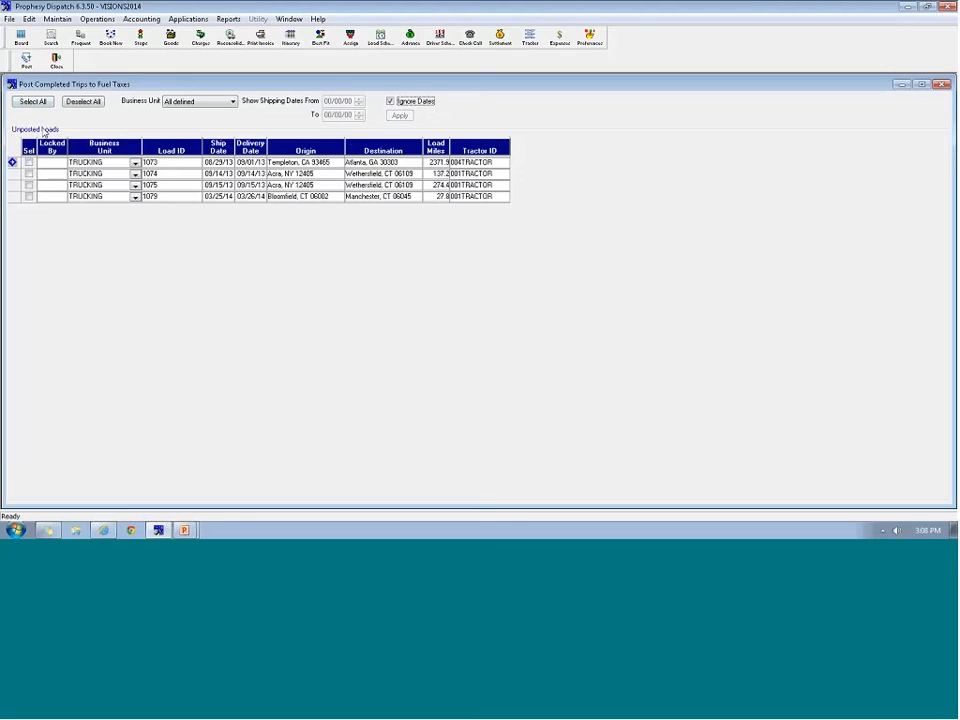
Select all remaining loads (1073, 1074, 1075, 1079) and post them to fuel taxes
left_click(33, 102)
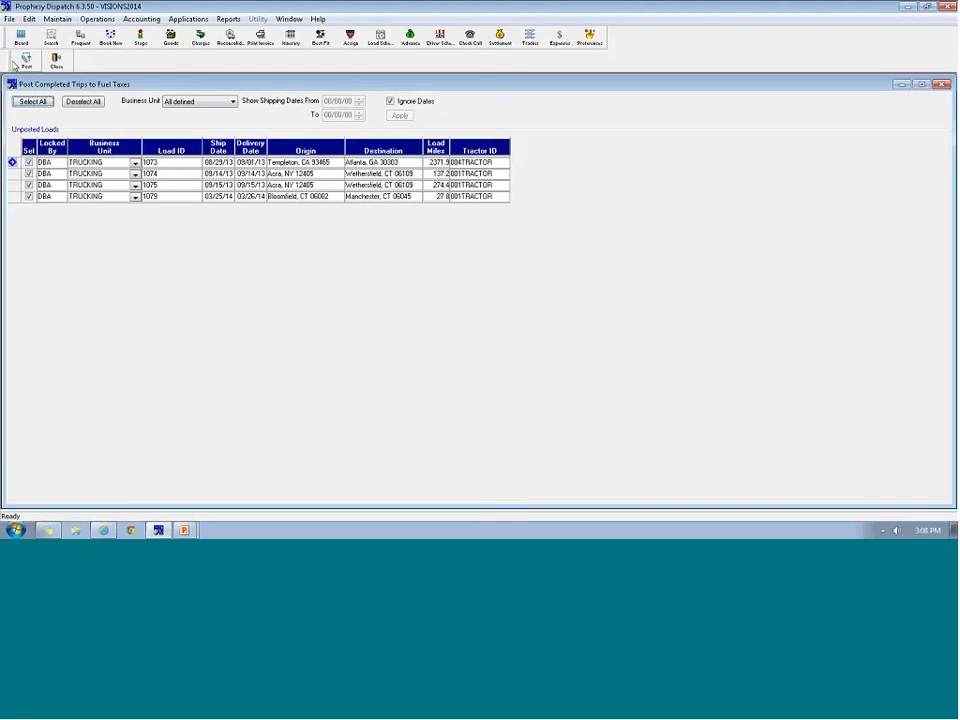
left_click(26, 60)
left_click(476, 309)
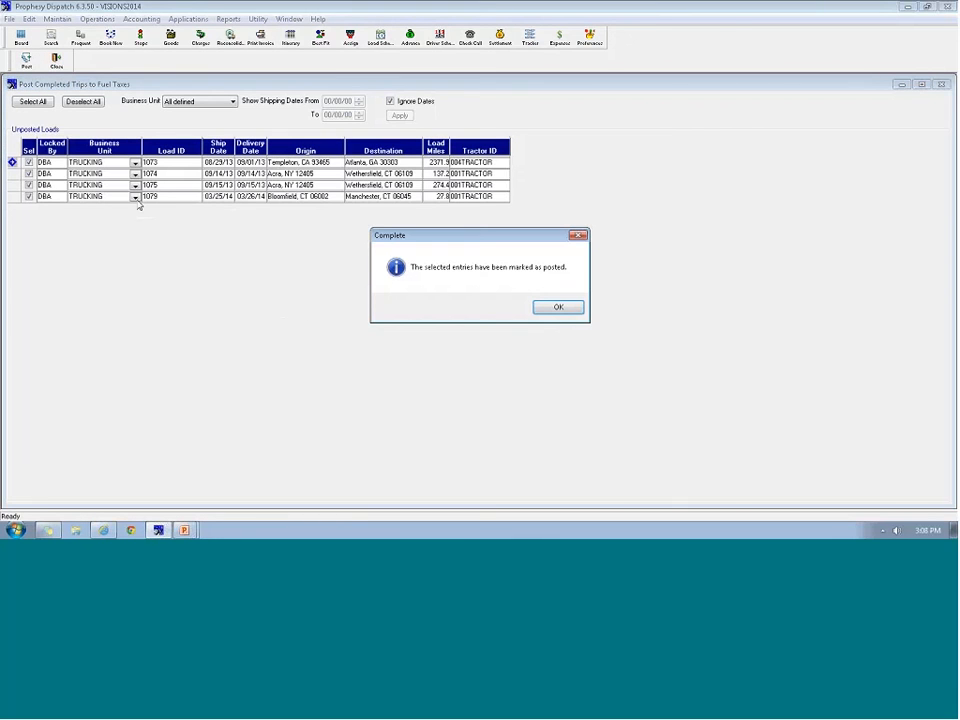
left_click(562, 311)
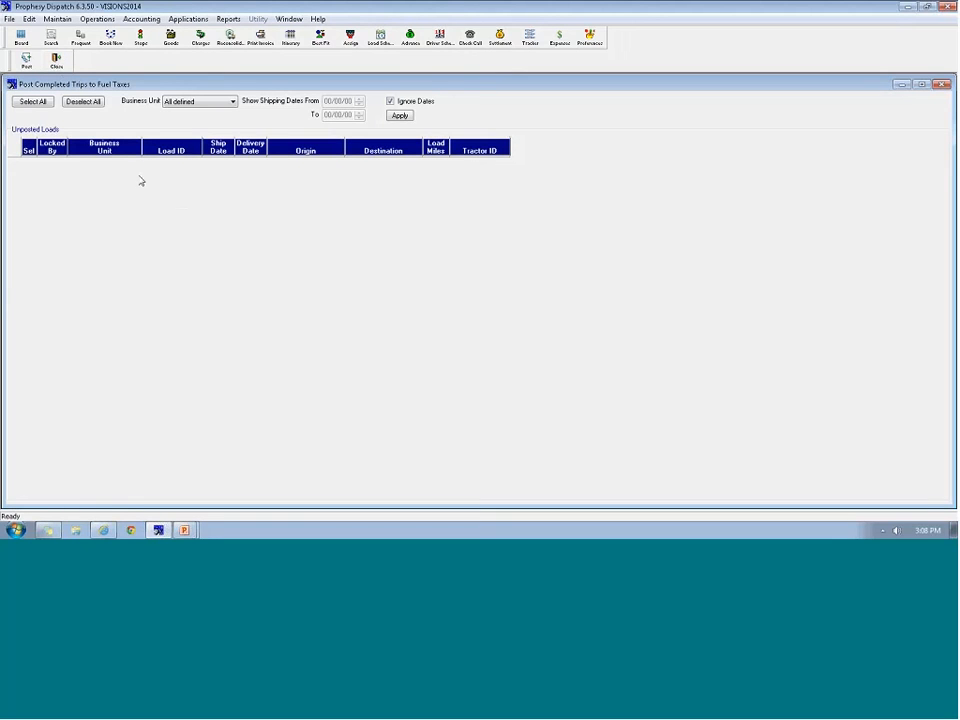
Close the trip posting list and open Accounting > Post Driver Advances
key("Escape")
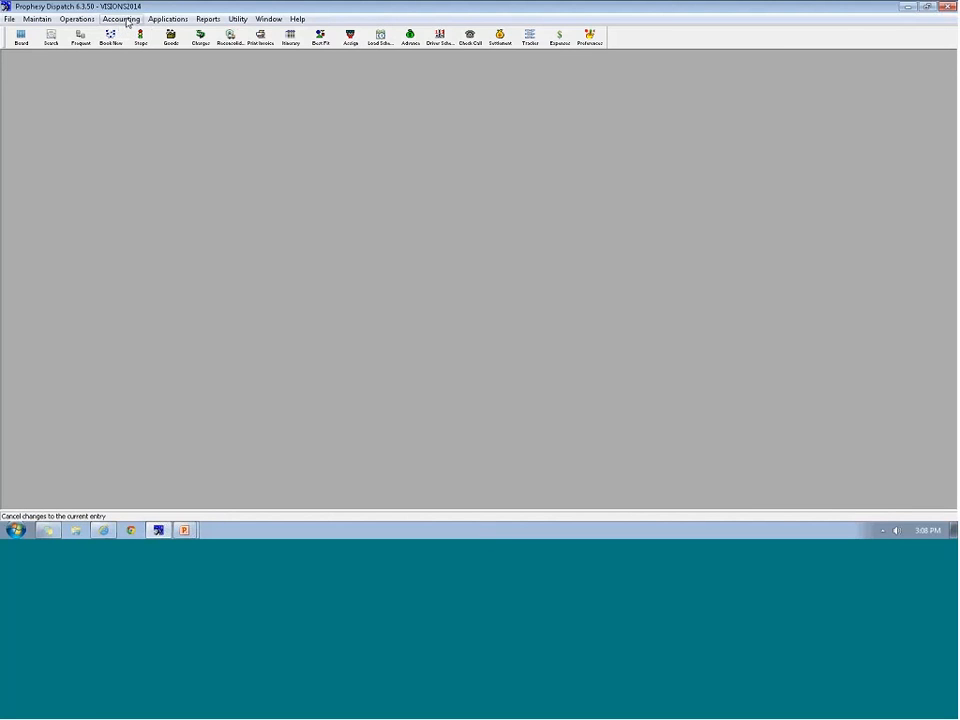
left_click(121, 19)
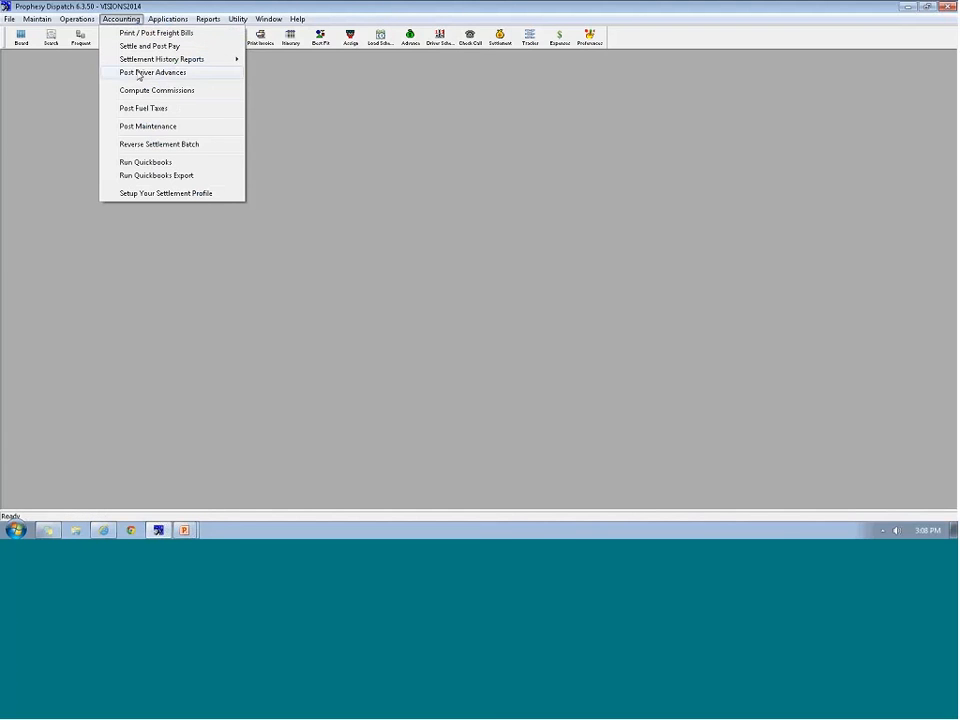
left_click(138, 76)
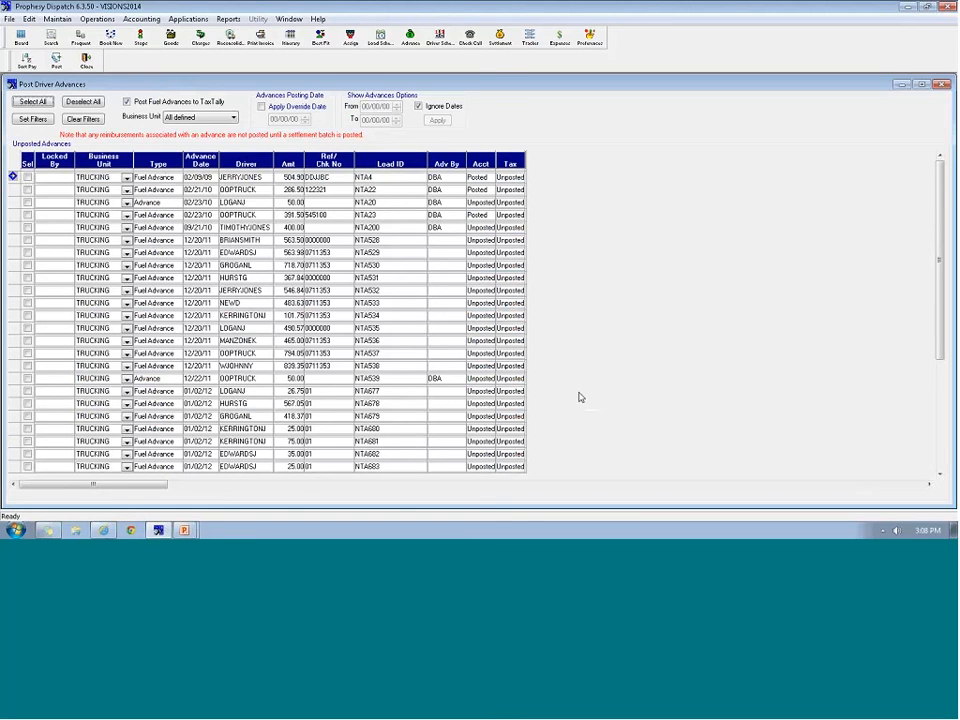
Post the three 03/26/14 fuel advances to accounting and fuel tax, then close the window
left_click_drag(940, 305, 938, 460)
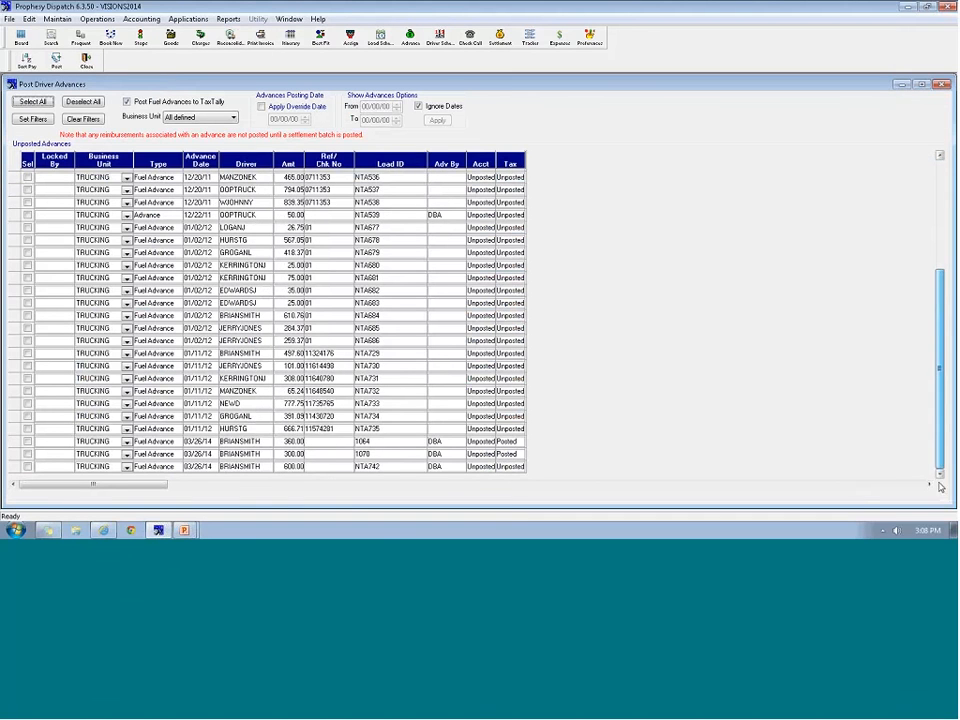
left_click(197, 443)
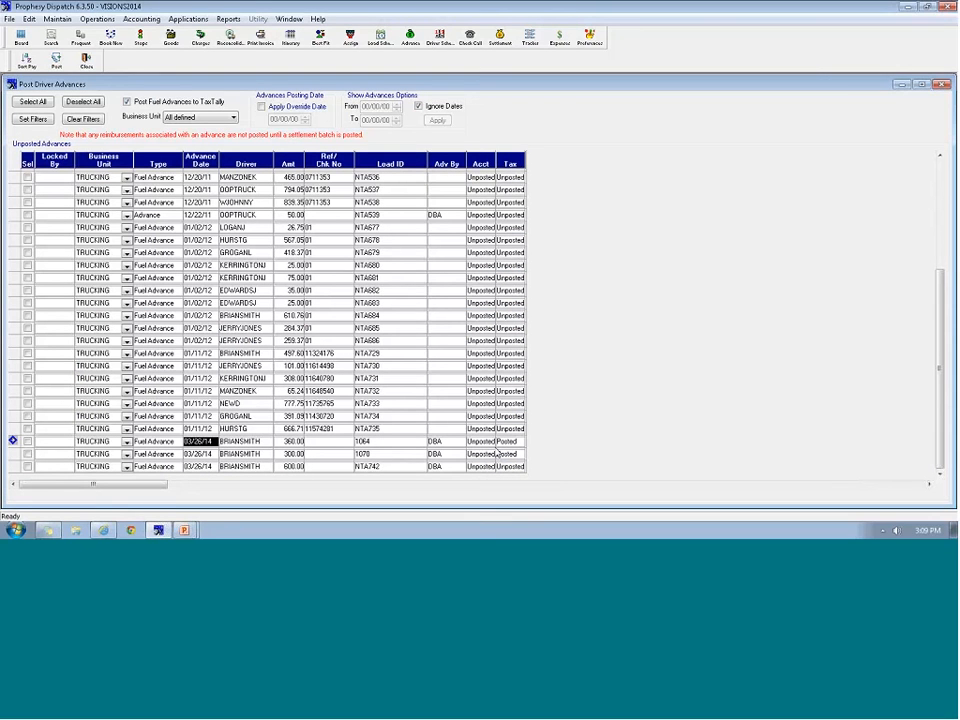
left_click(27, 441)
left_click(27, 453)
left_click(27, 466)
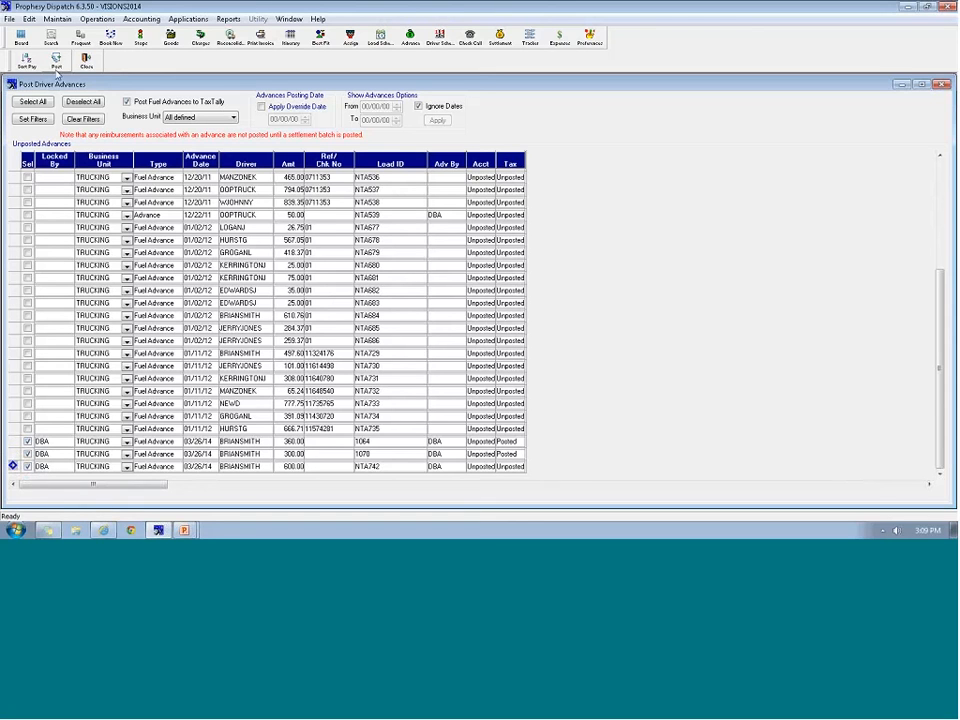
left_click(54, 58)
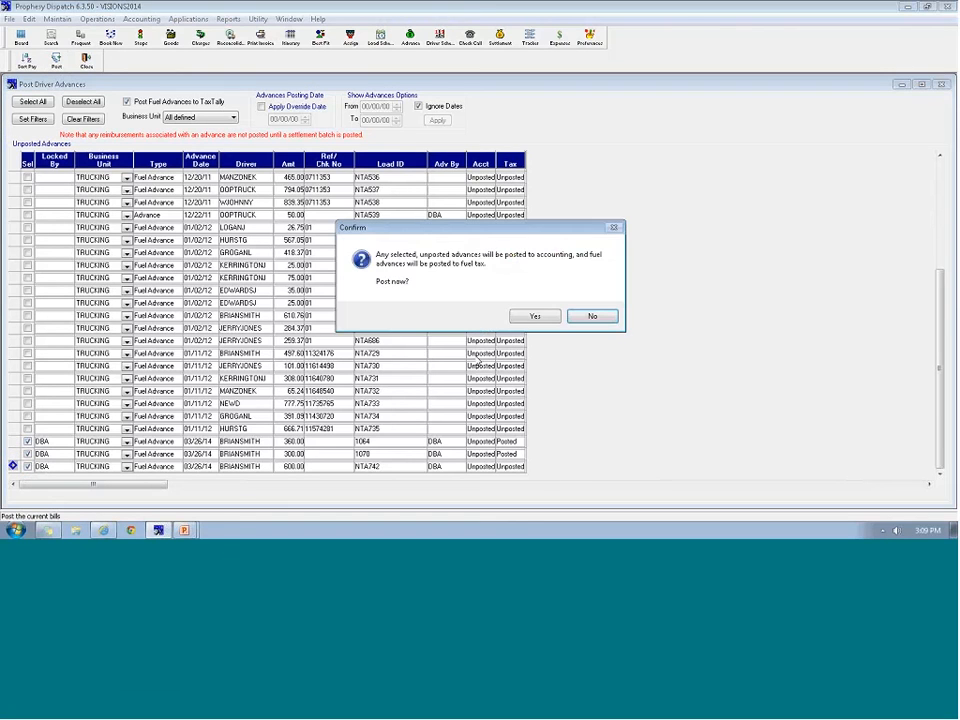
left_click(536, 315)
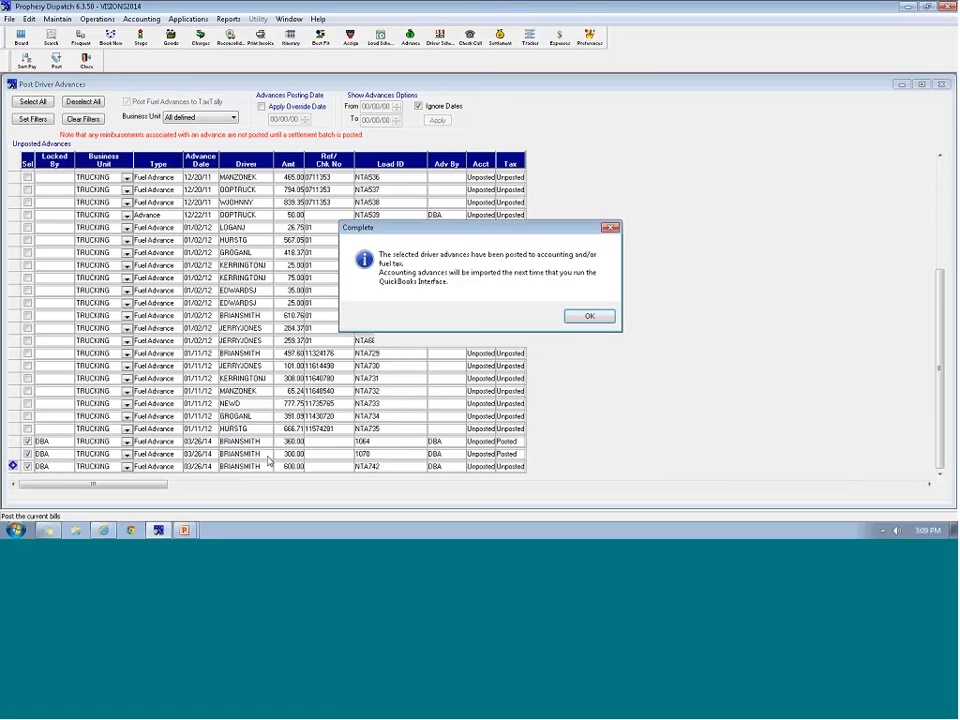
left_click(589, 315)
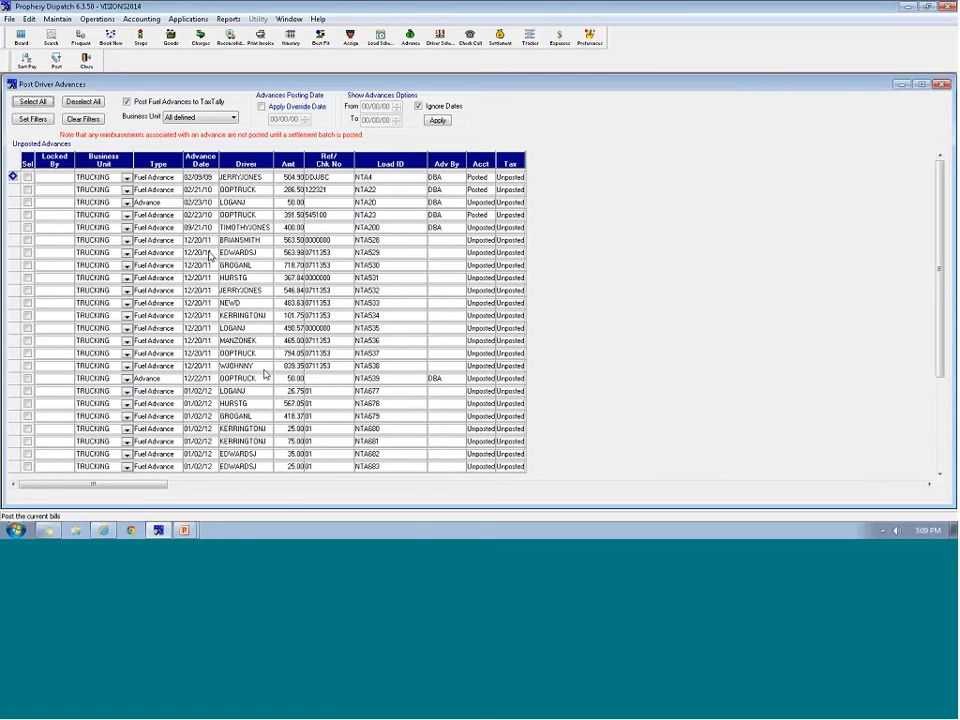
left_click(88, 62)
left_click(88, 62)
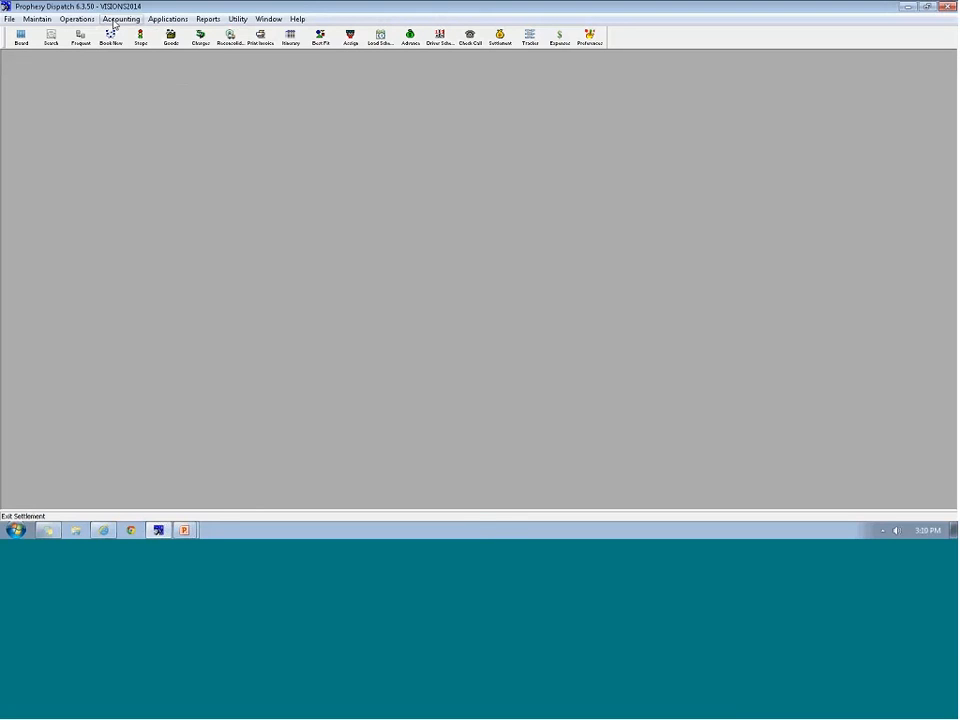
Reopen the Tractors records and bring up 001TRACTOR's Fuel Tax Settings
left_click(40, 22)
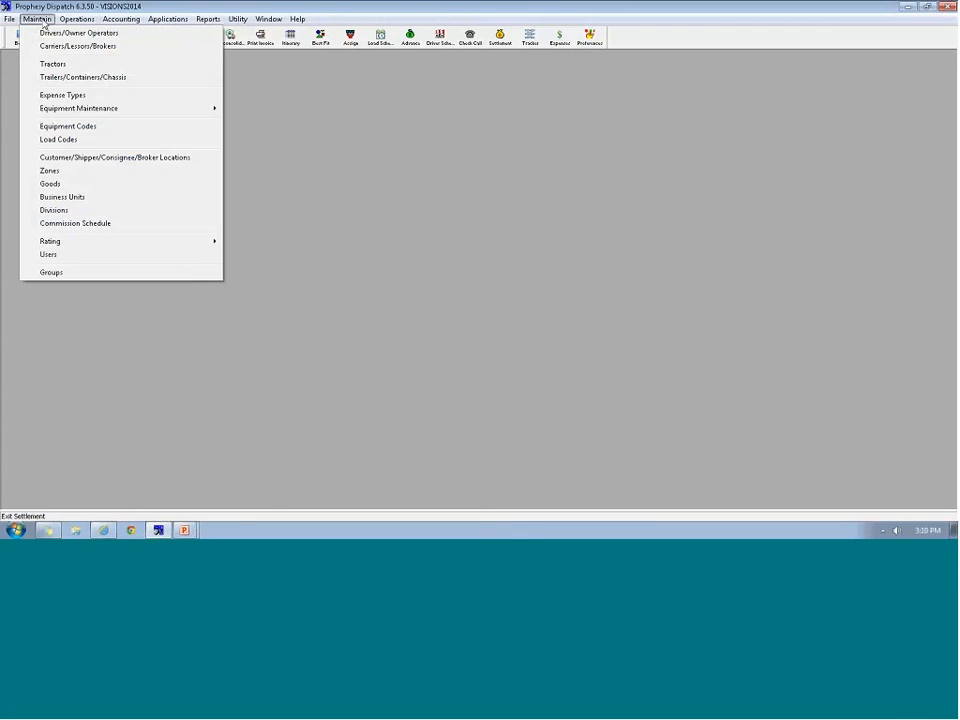
left_click(58, 63)
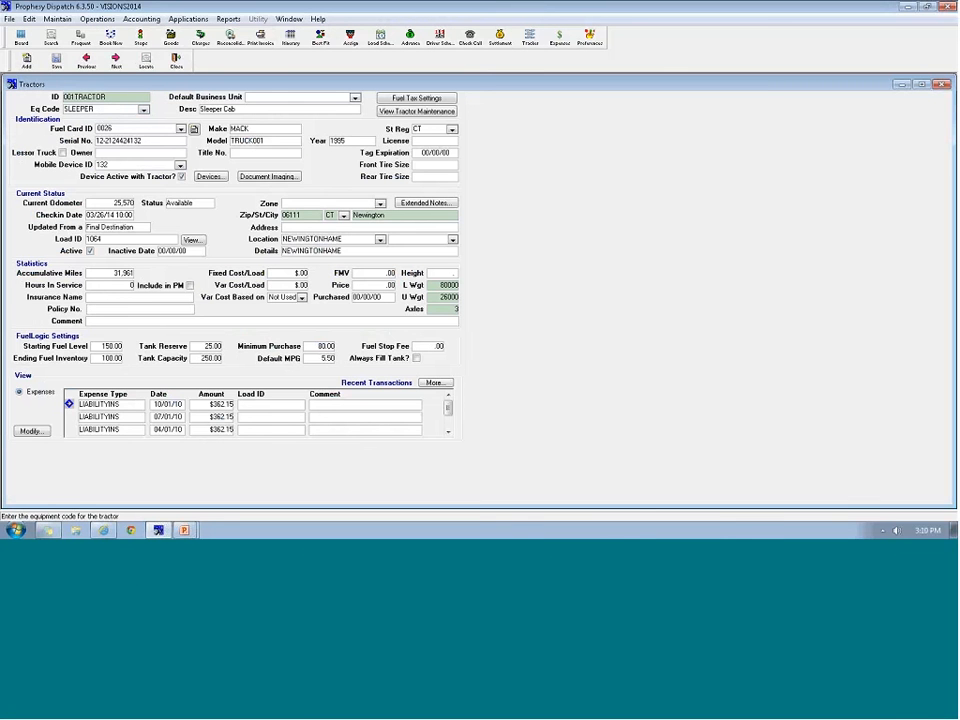
left_click(416, 98)
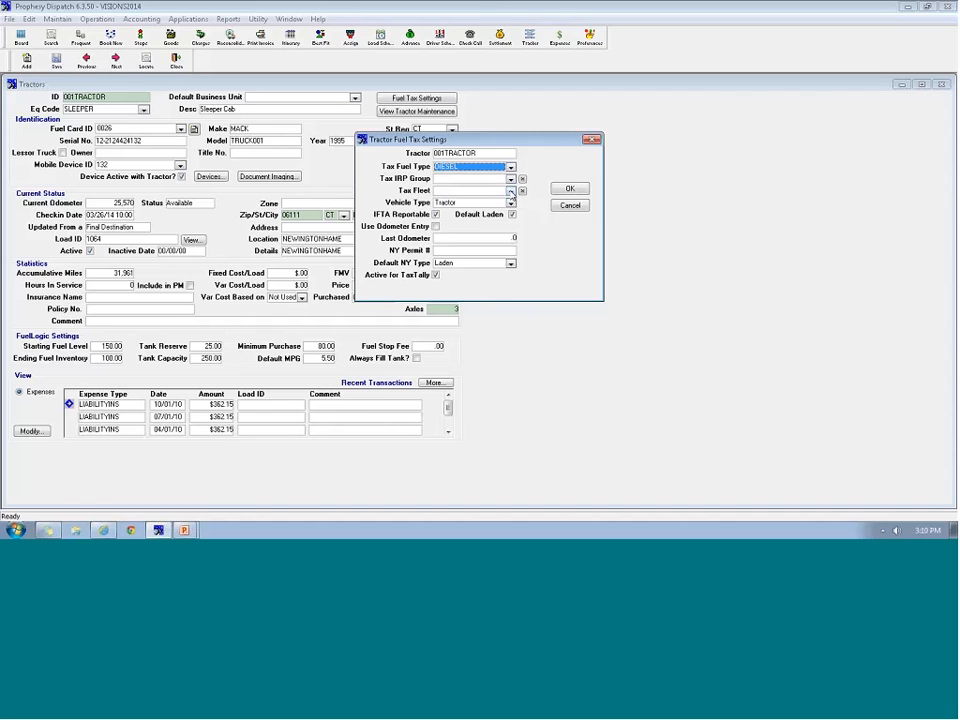
Leave 001TRACTOR's Tax Fleet blank, accept the DIESEL settings, and close the tractor record
key("Tab")
left_click(510, 190)
left_click(510, 197)
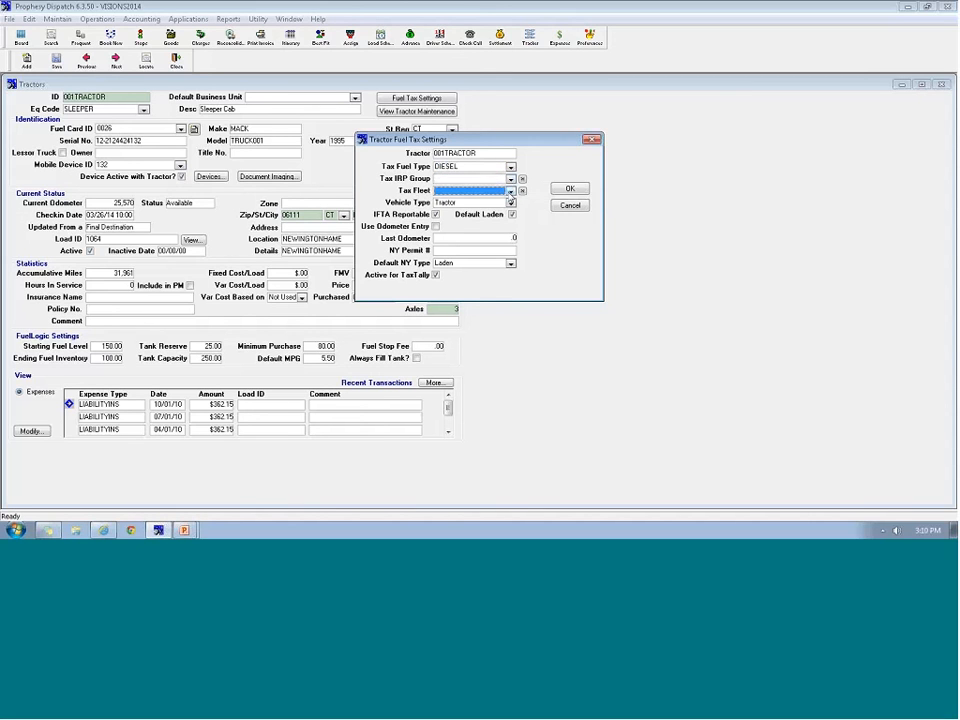
left_click(563, 191)
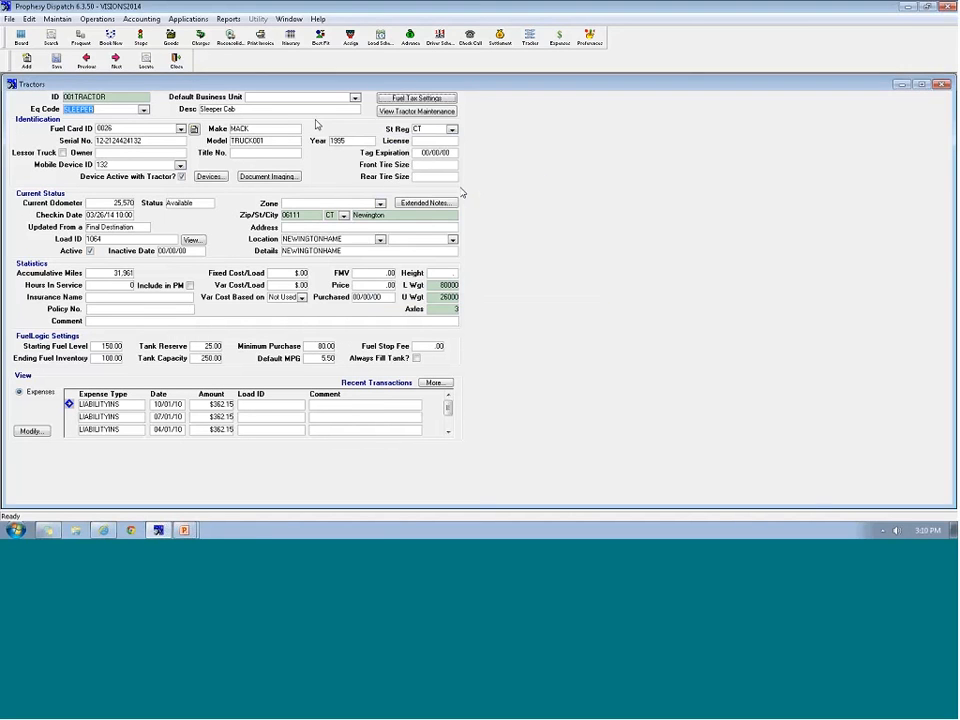
left_click(176, 61)
left_click(122, 19)
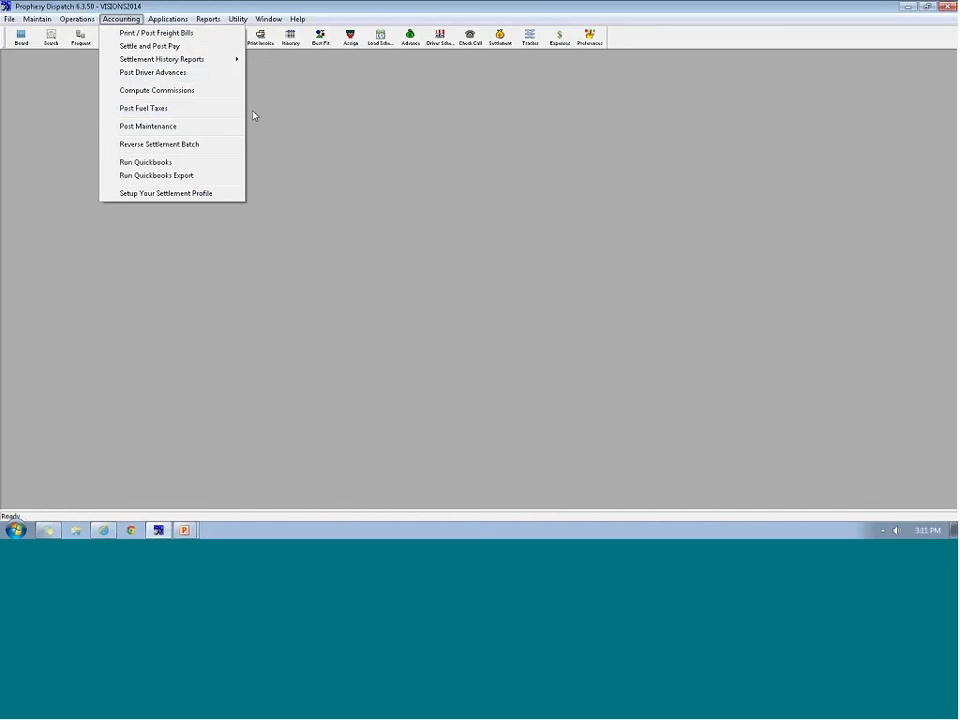
Dismiss the accounting options and run TaxTally on company VISIONS2014, accepting the startup warning
left_click(317, 242)
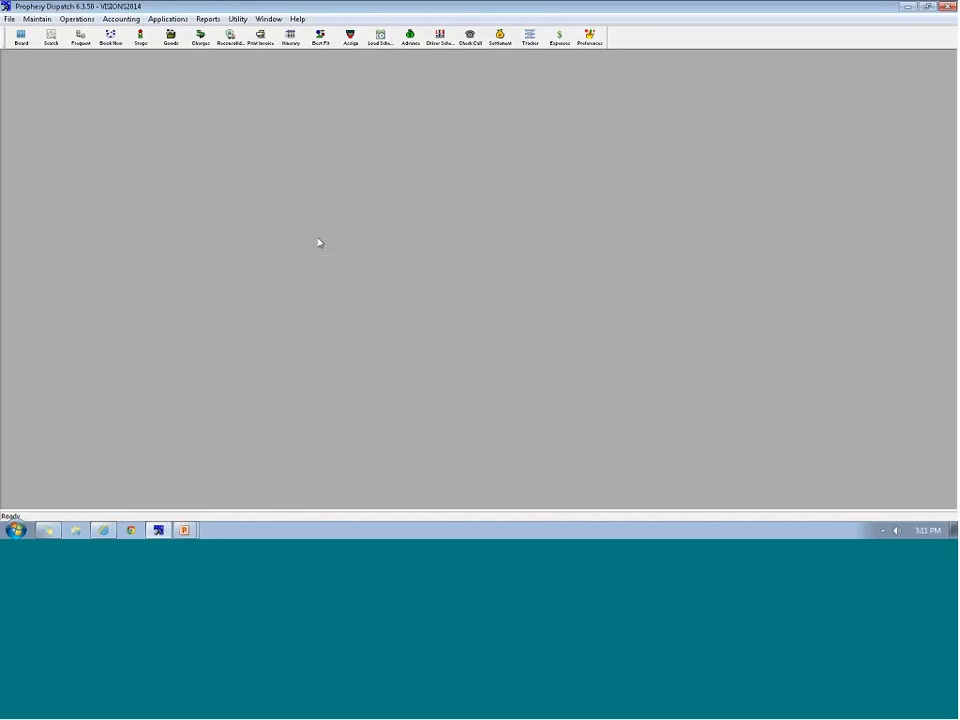
left_click(166, 19)
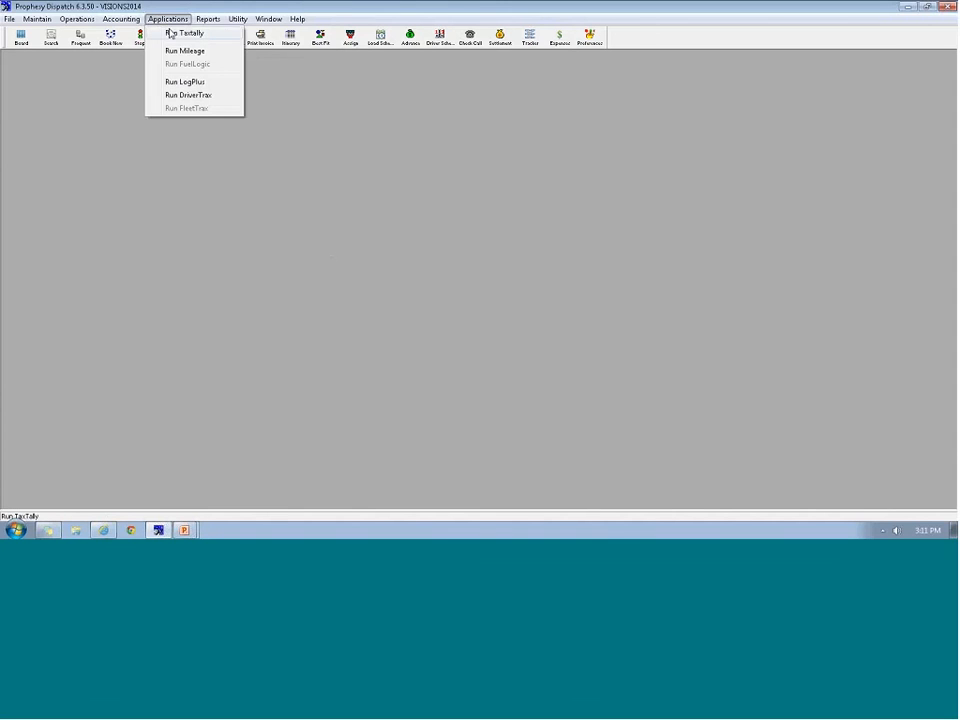
left_click(170, 33)
left_click(573, 208)
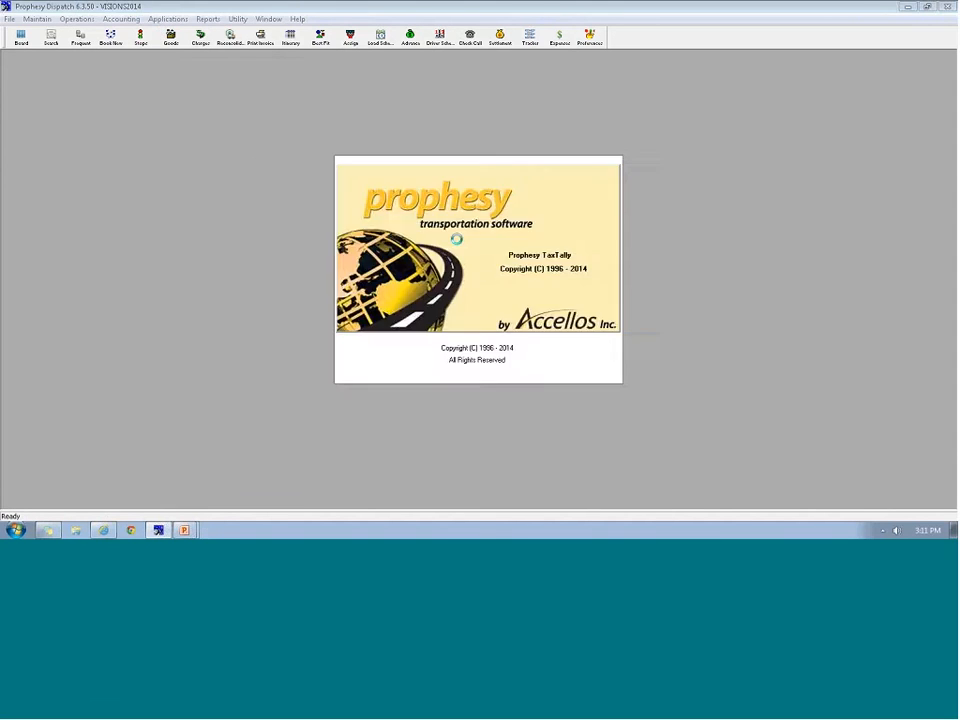
left_click(572, 339)
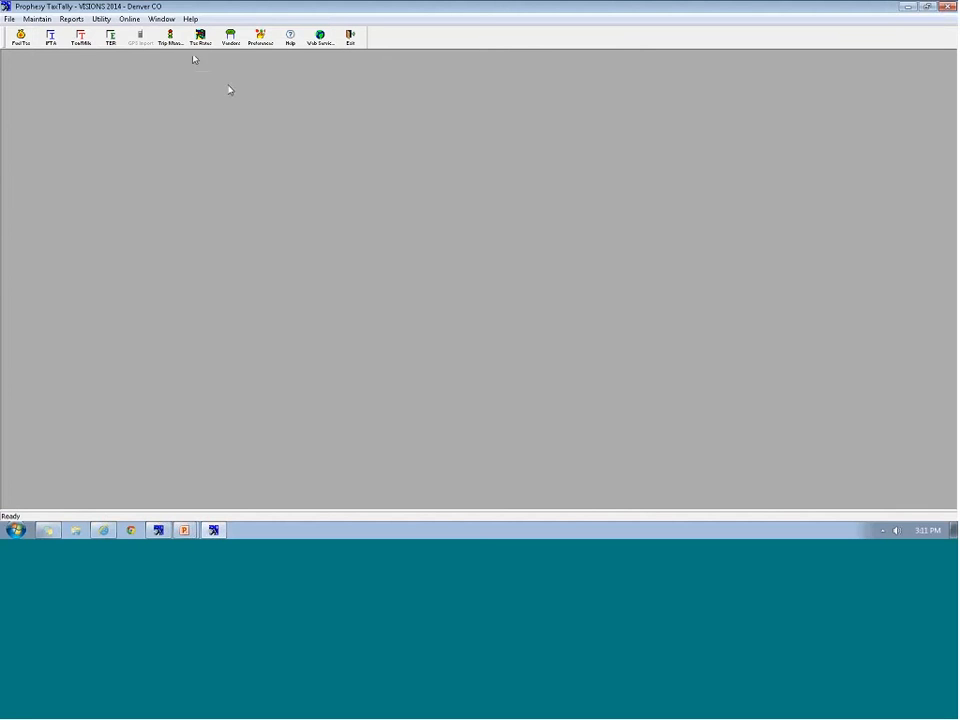
left_click(259, 44)
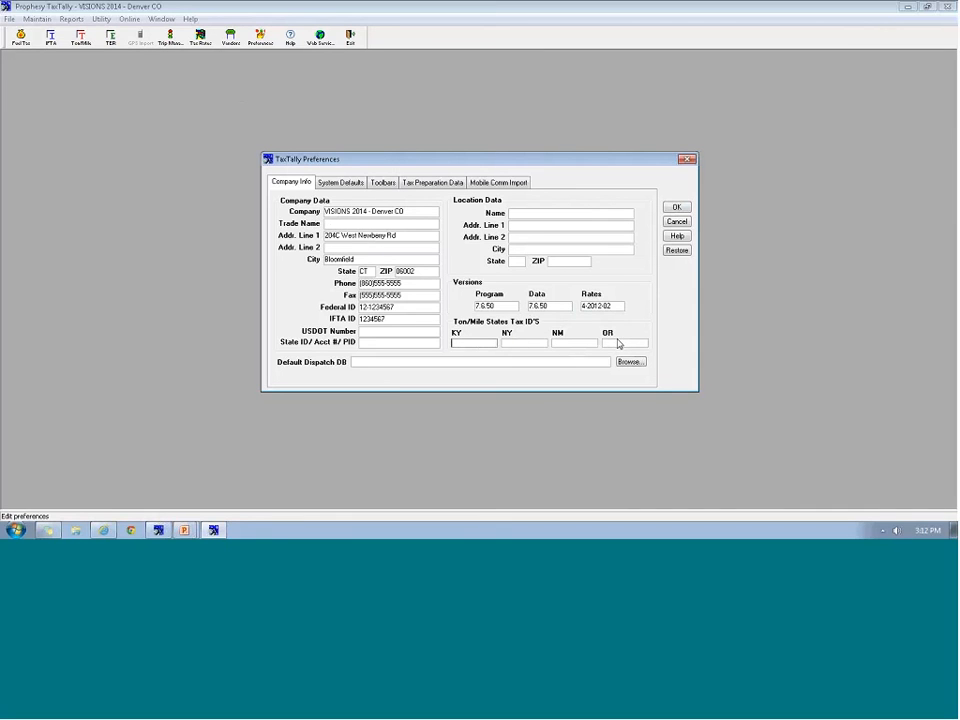
left_click(429, 184)
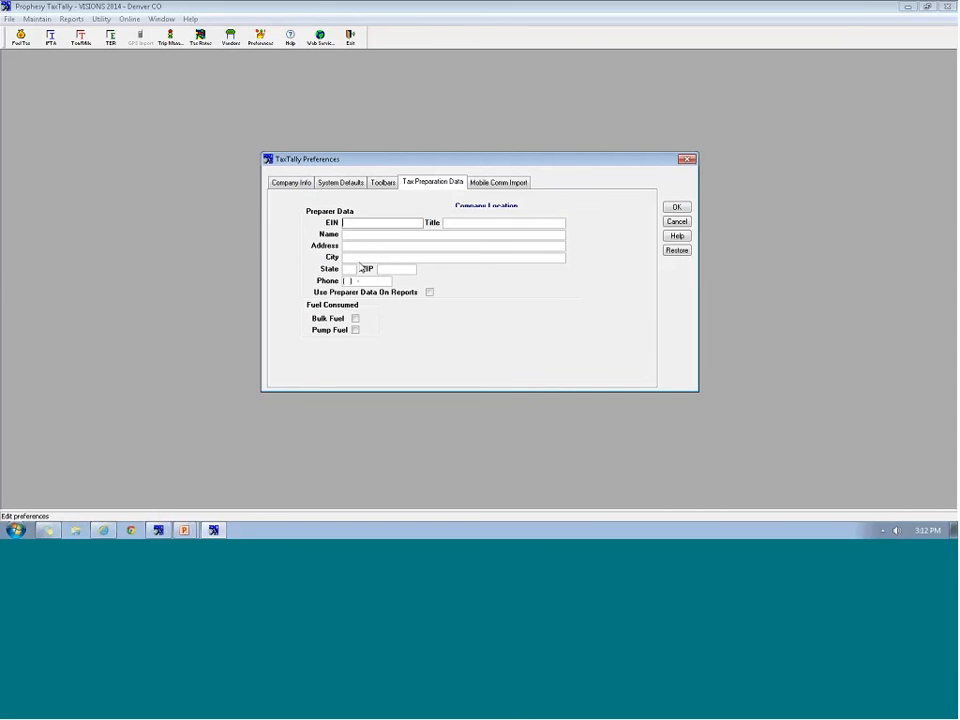
left_click(678, 208)
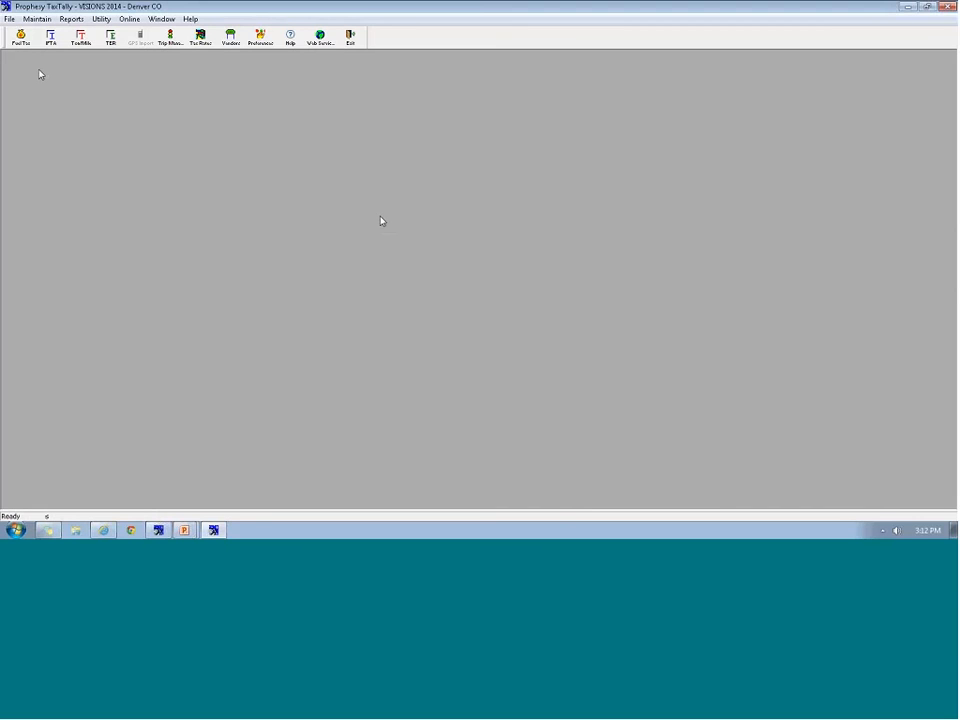
Add and save a fleet with ID COMPANY and description Company
left_click(36, 20)
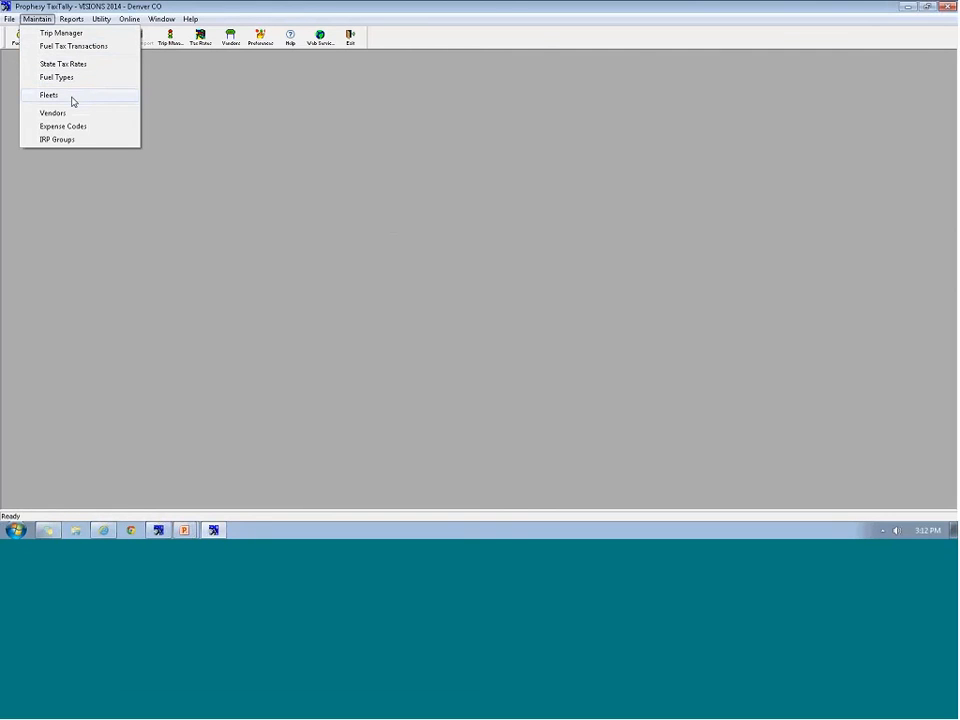
left_click(72, 98)
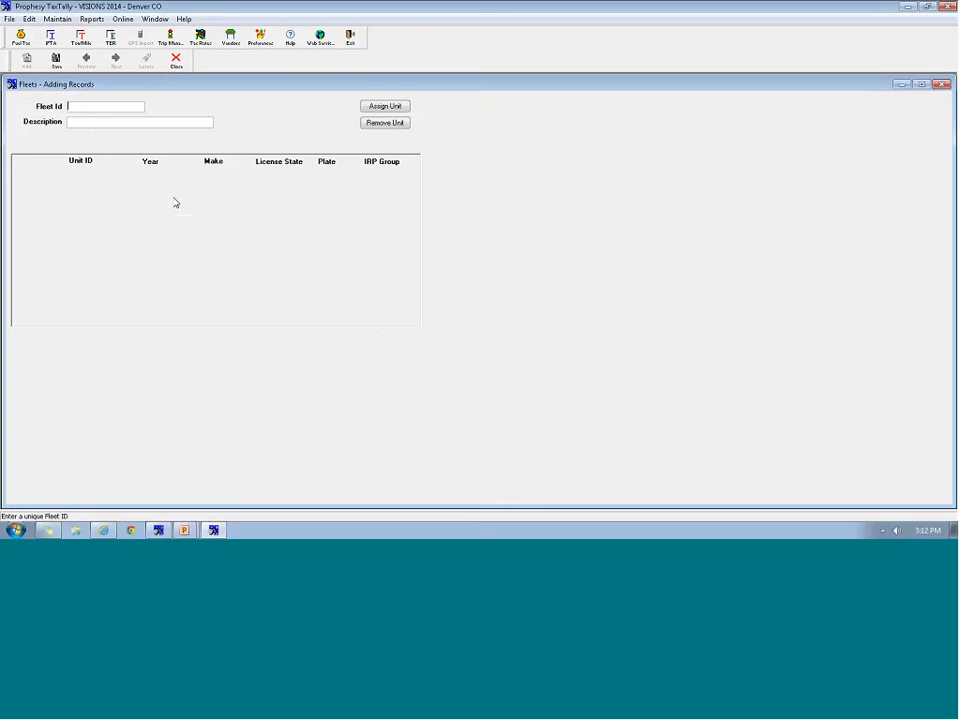
type("COMPANY")
key("Tab")
type("Company")
left_click(52, 56)
Add and save a second fleet, OWNEROPS, described as Owner Operators
left_click(27, 60)
type("0")
type("WNEROP")
type("S")
key("Tab")
type("Owne")
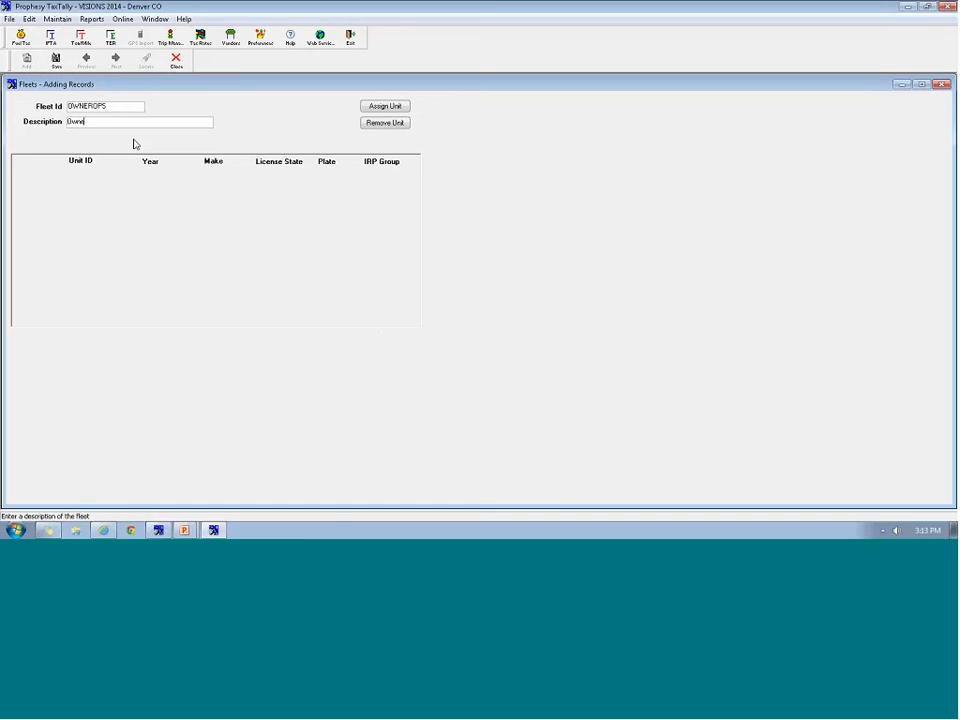
type("r Operators")
left_click(58, 62)
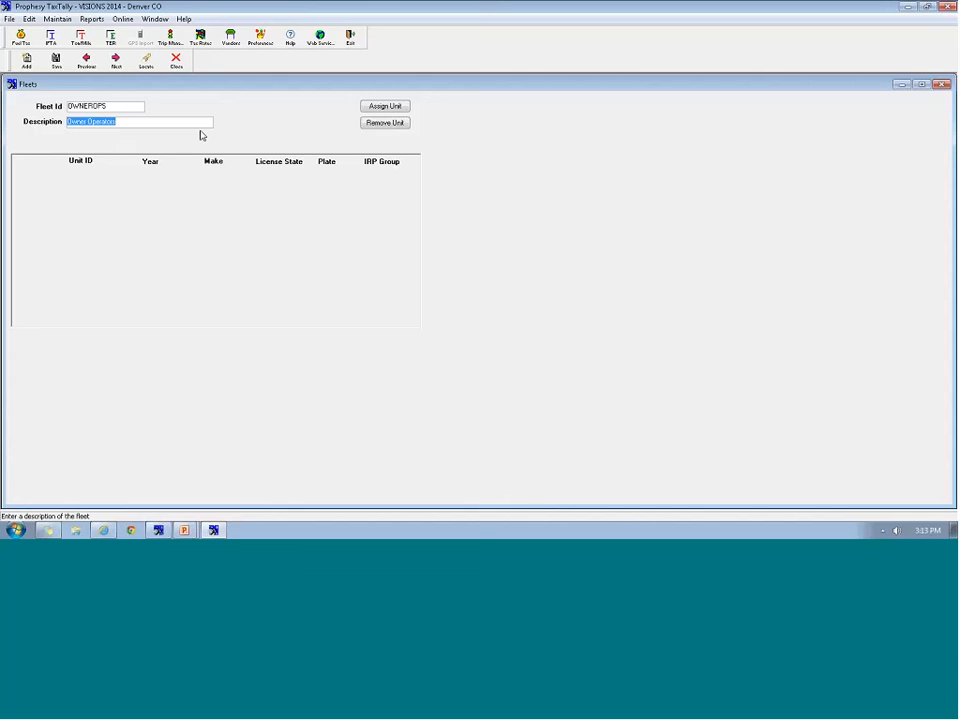
Assign 001TRACTOR to the COMPANY fleet instead of Owner Operators and save
left_click(378, 107)
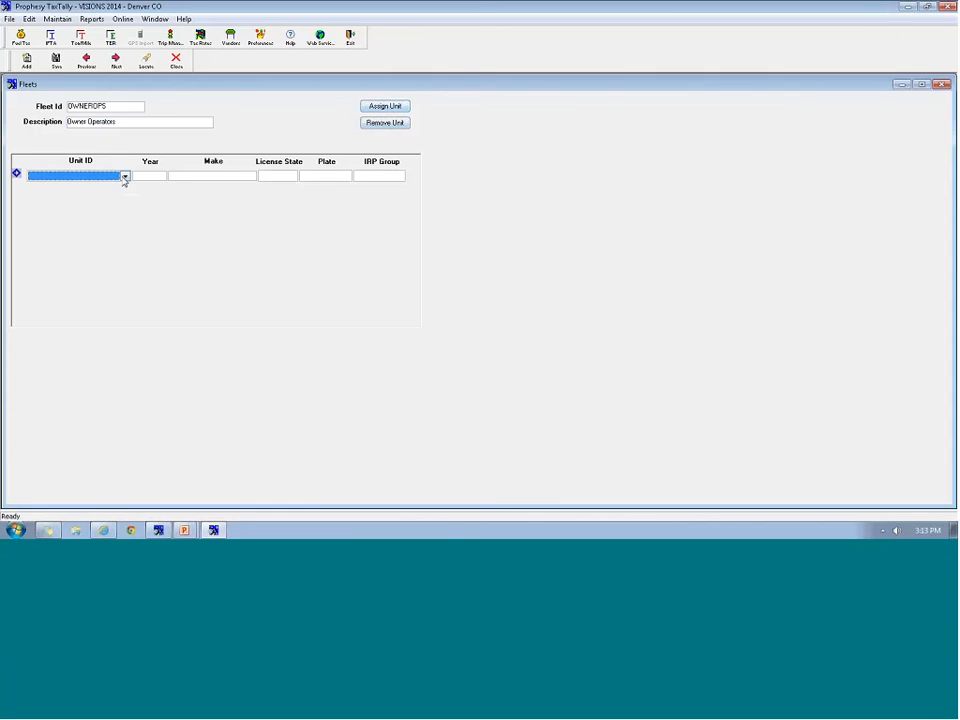
left_click(125, 177)
left_click(77, 197)
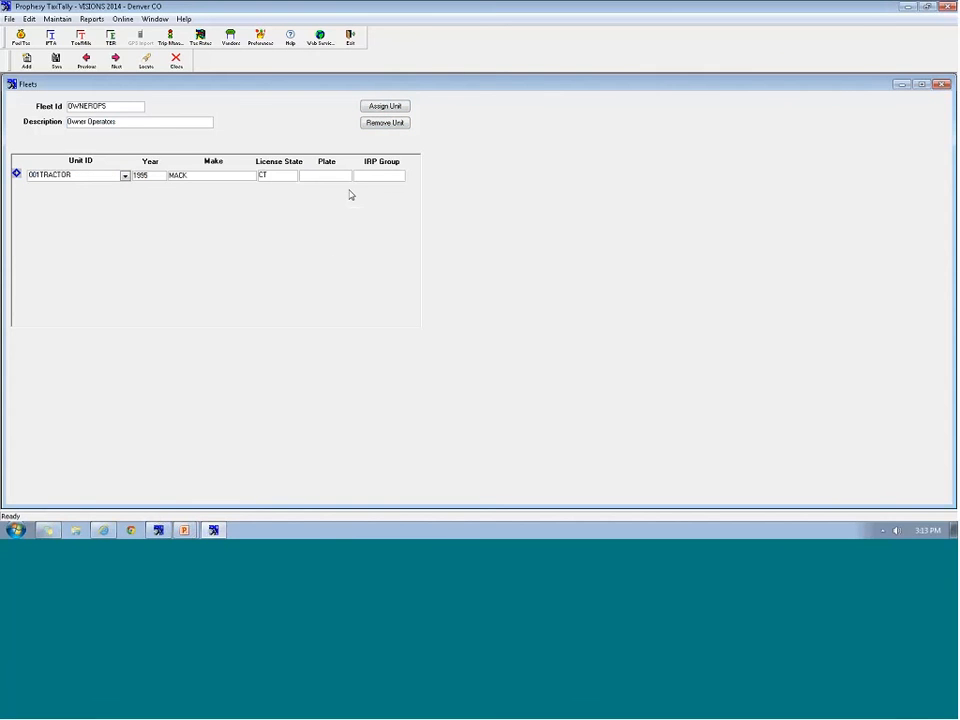
left_click(385, 122)
left_click(489, 306)
left_click(86, 61)
left_click(385, 106)
left_click(124, 176)
left_click(60, 186)
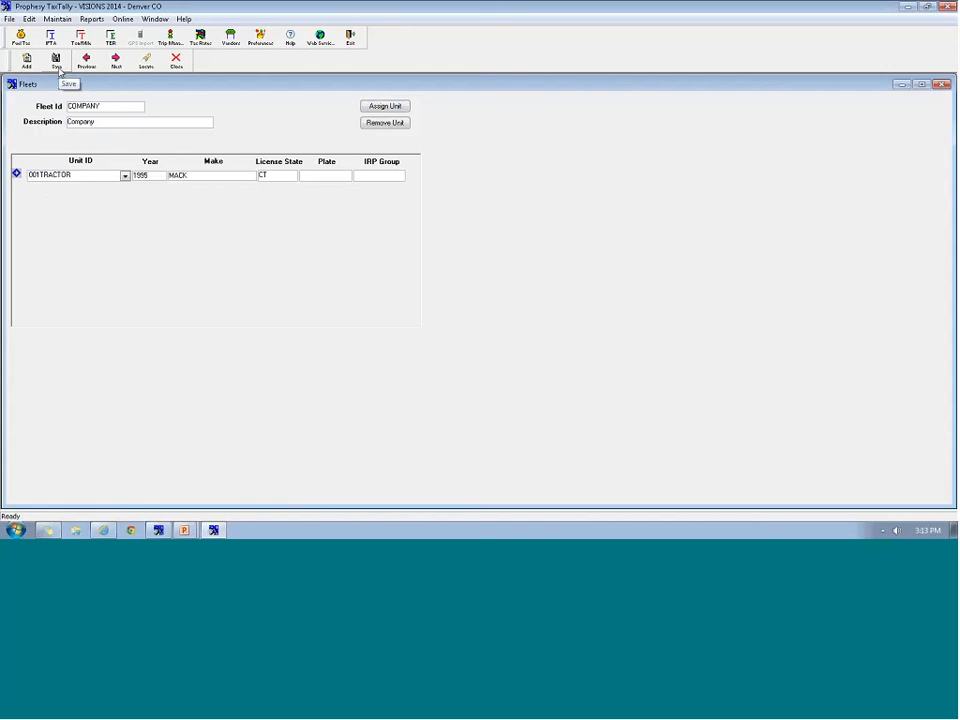
left_click(59, 71)
Close Fleets and start fuel vendor MOBILE, named Mobile, used for all states
left_click(146, 62)
left_click(36, 19)
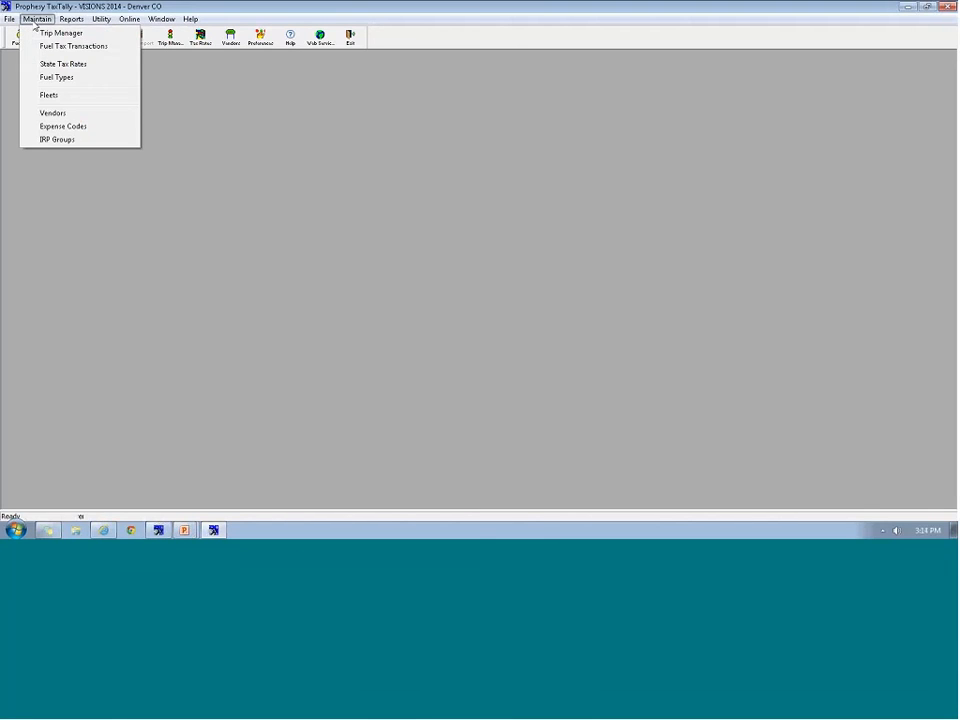
left_click(55, 114)
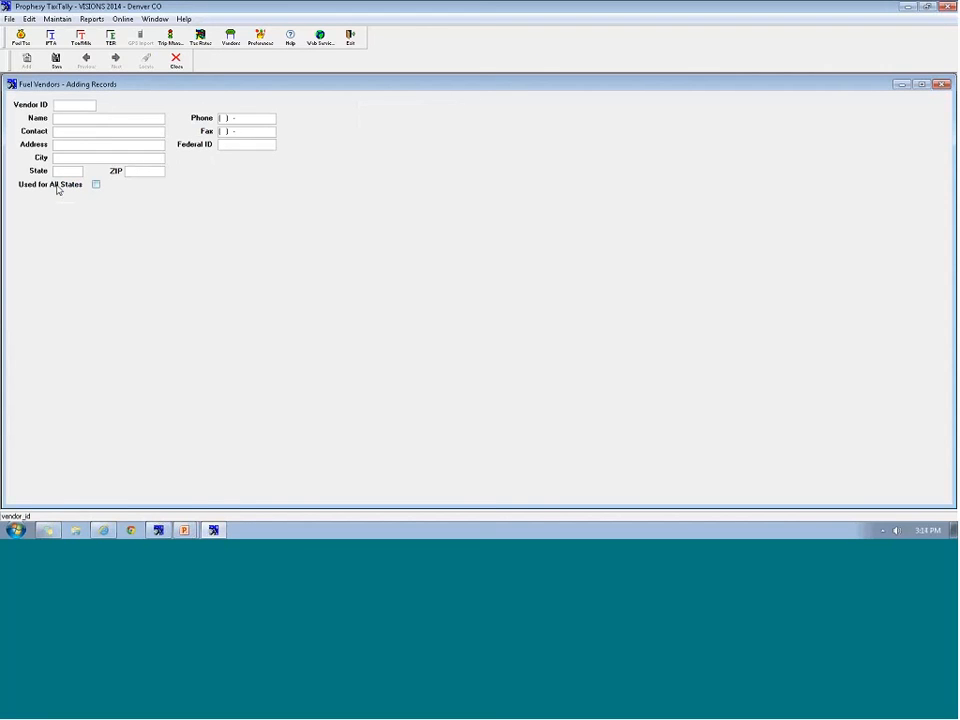
left_click(96, 186)
key("Tab")
type("MOBILE")
key("Tab")
type("B")
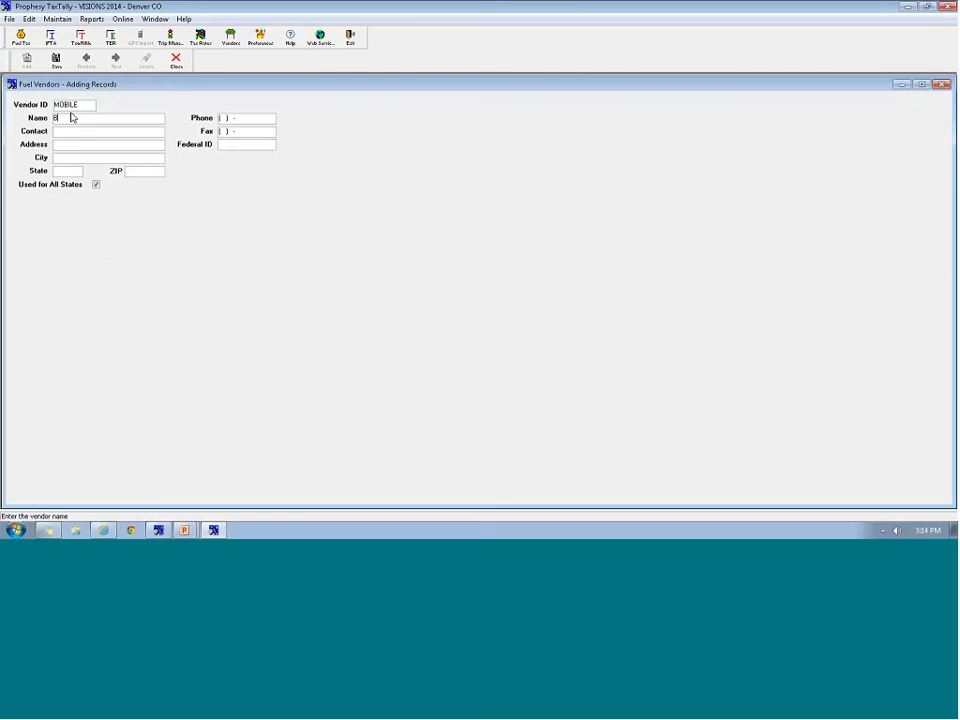
type("ob")
key("BackSpace")
key("BackSpace")
key("BackSpace")
type("Mobile")
Enter the vendor's contact and street address, city Windsor, state CT, then save and close Fuel Vendors
left_click(55, 131)
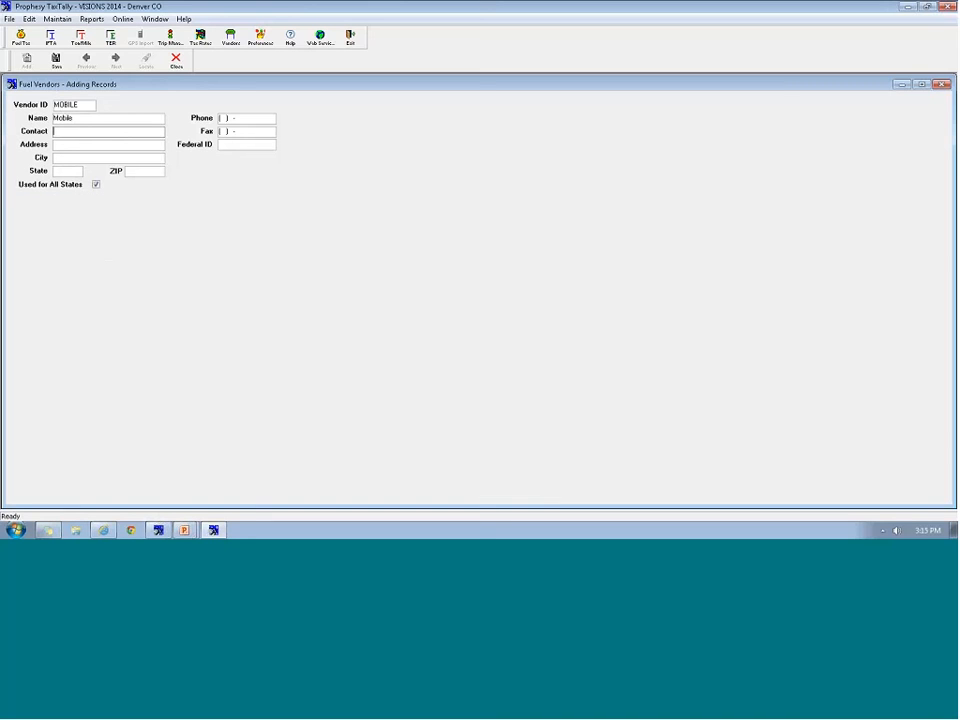
type("Joe")
key("Tab")
type("main st")
key("Tab")
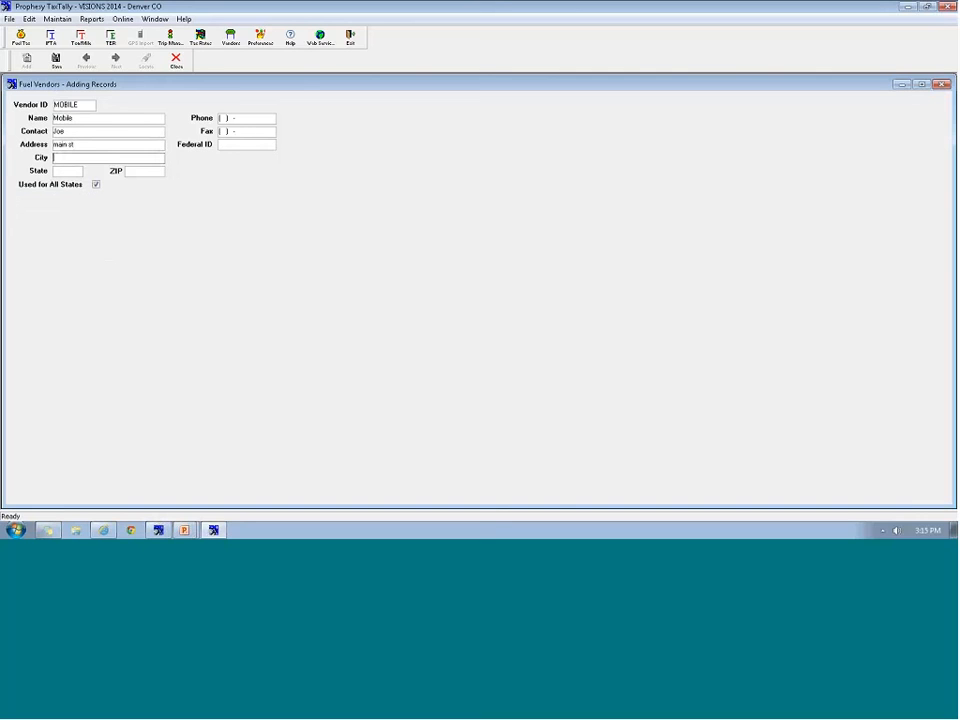
type("Windsor")
key("Tab")
type("CT")
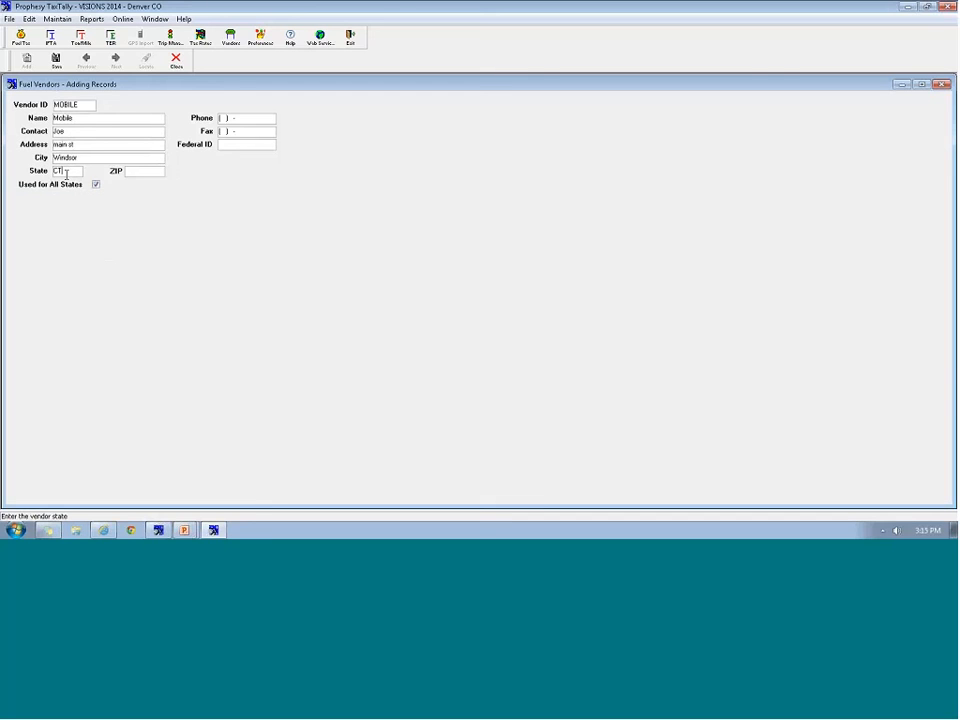
left_click(56, 62)
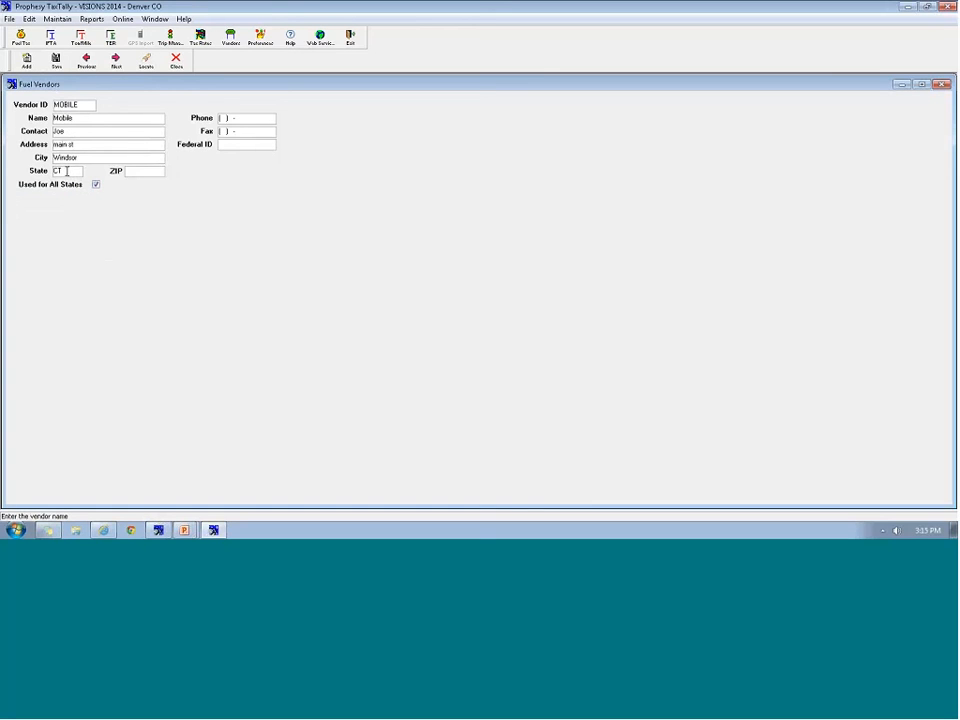
left_click(55, 60)
left_click(176, 64)
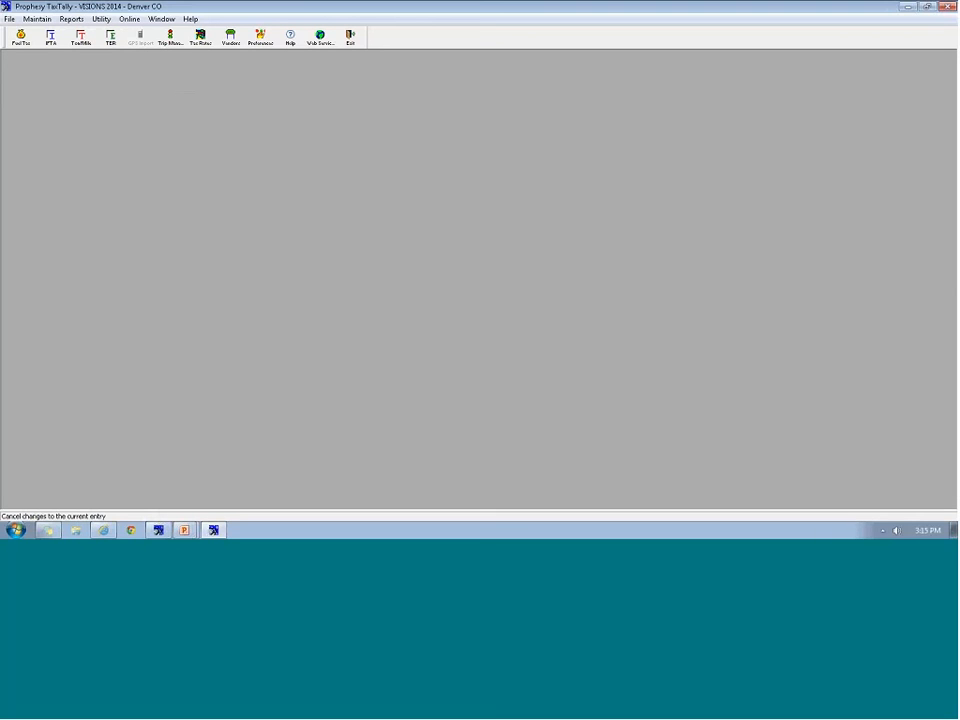
In Trip Manager, expand 001TRACTOR and inspect trip NTA742's MO fuel purchase leg
left_click(171, 40)
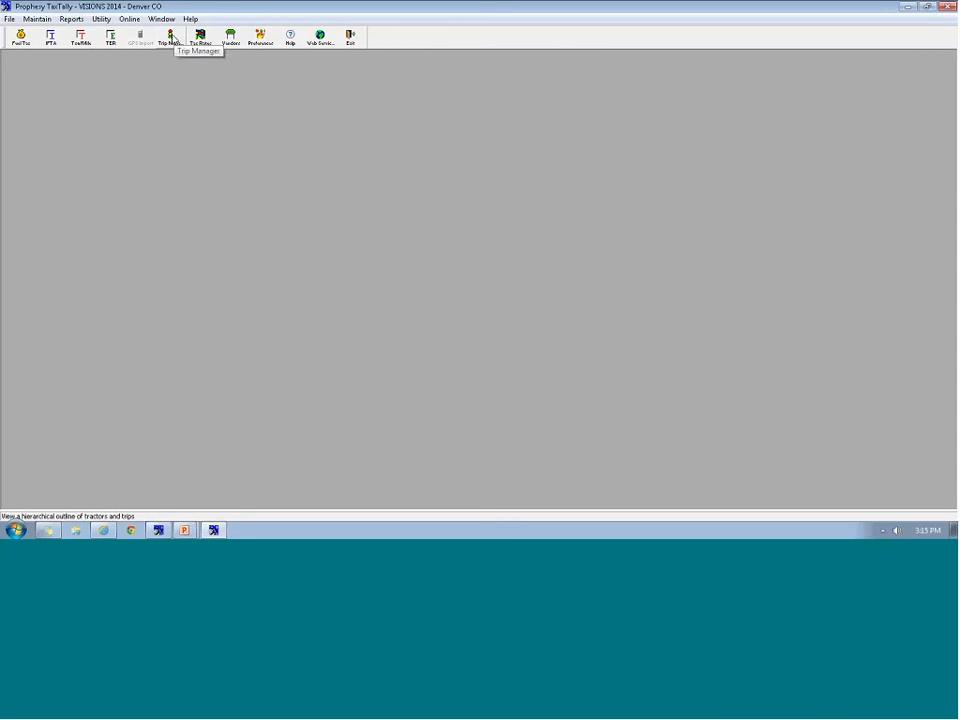
left_click(171, 38)
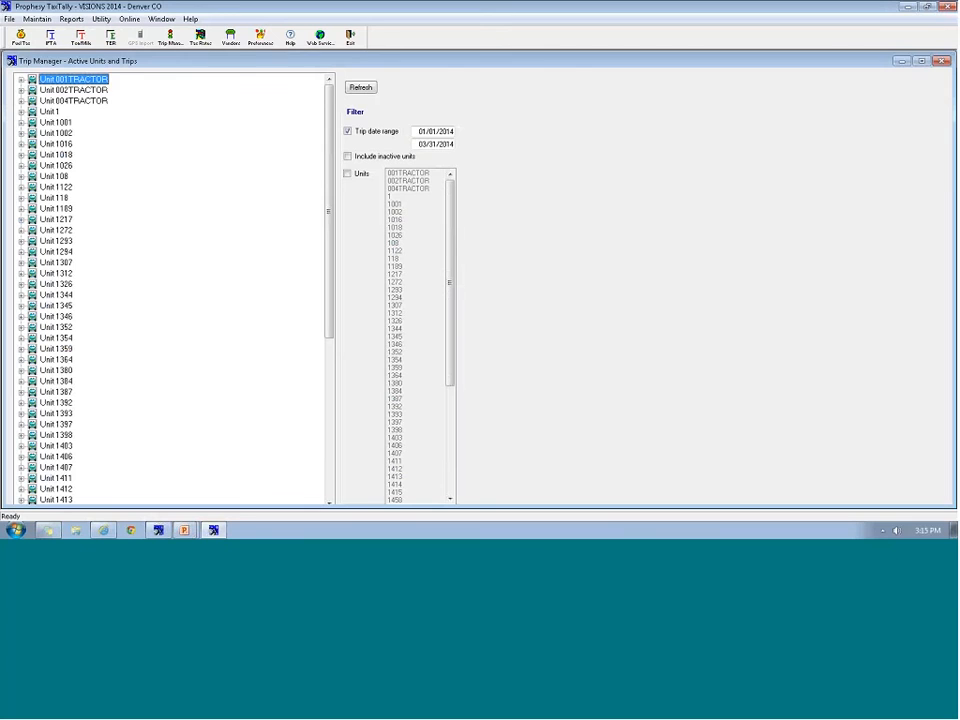
left_click_drag(328, 132, 298, 123)
left_click(21, 80)
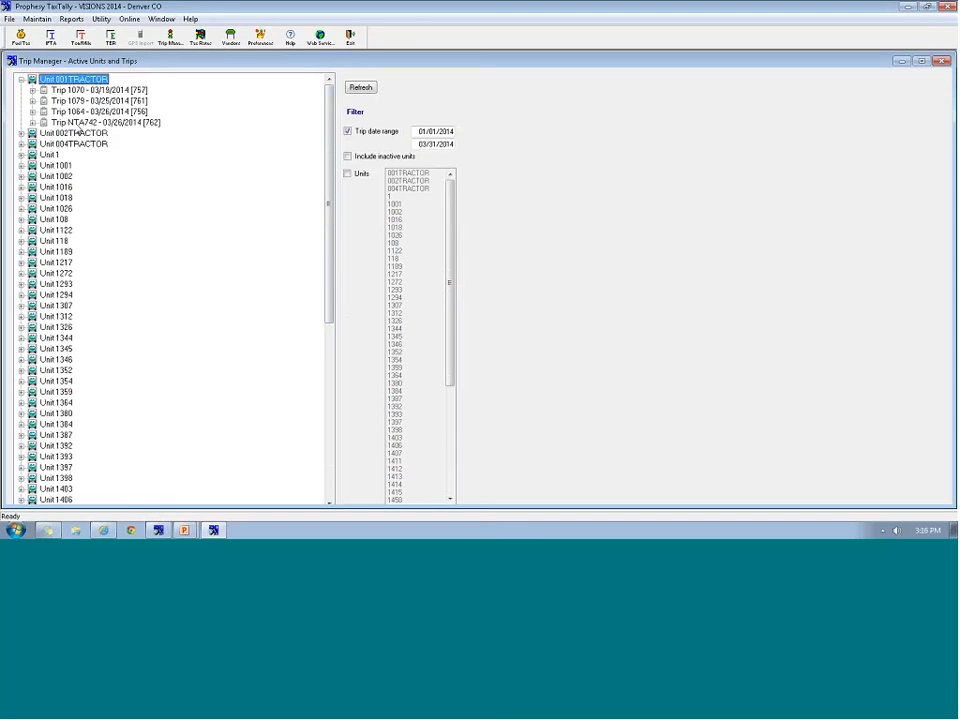
left_click(78, 124)
left_click(32, 122)
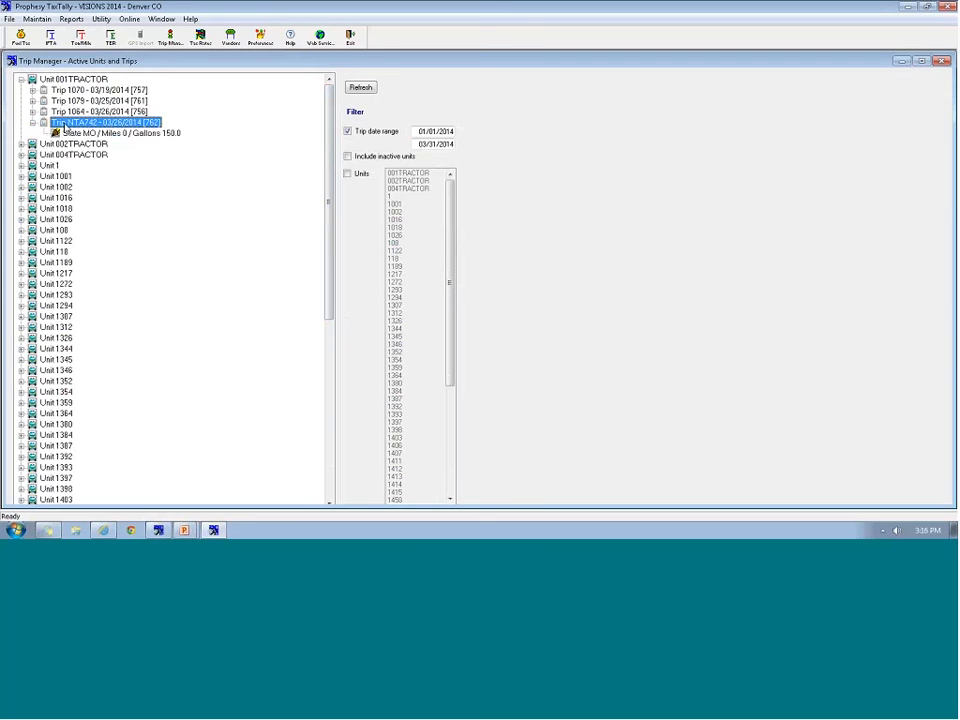
left_click(72, 134)
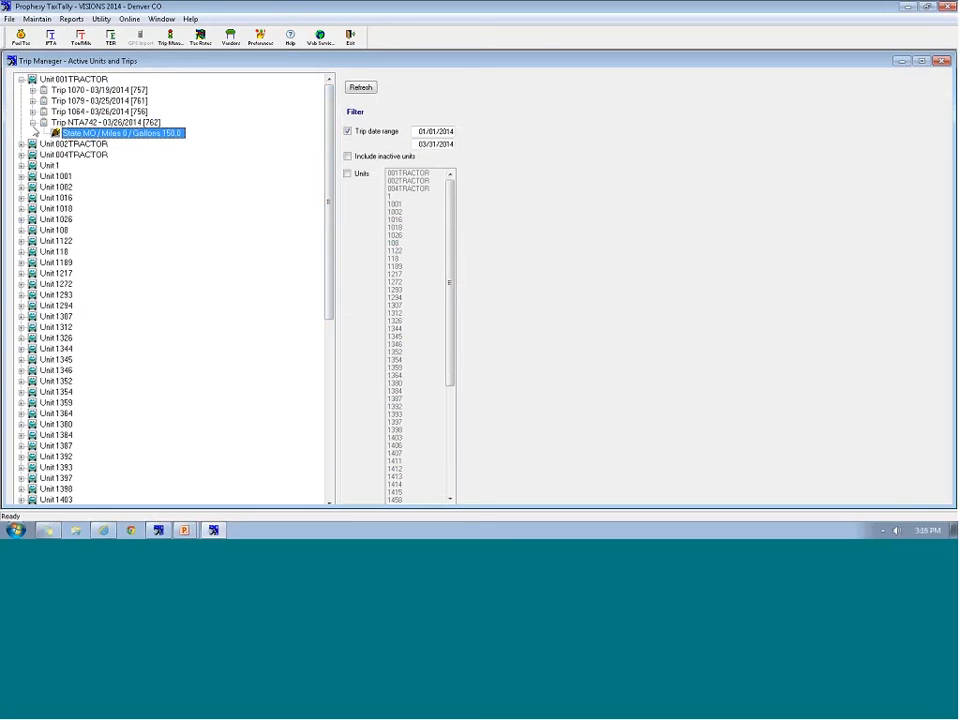
left_click(32, 122)
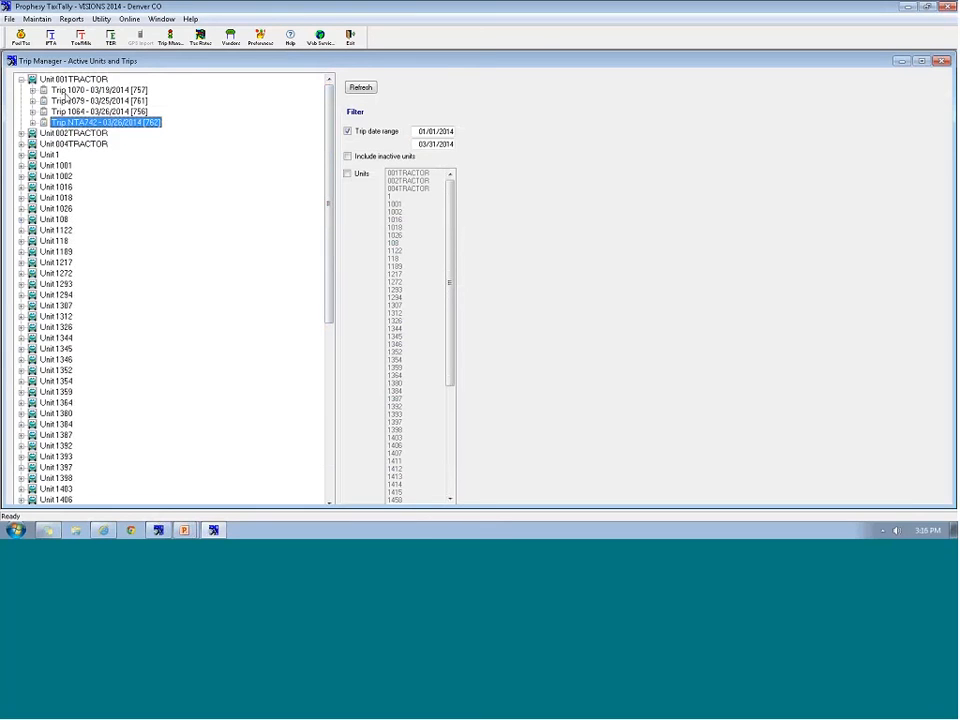
Expand trip 1070's state legs, then show its fuel tax transactions
left_click(32, 90)
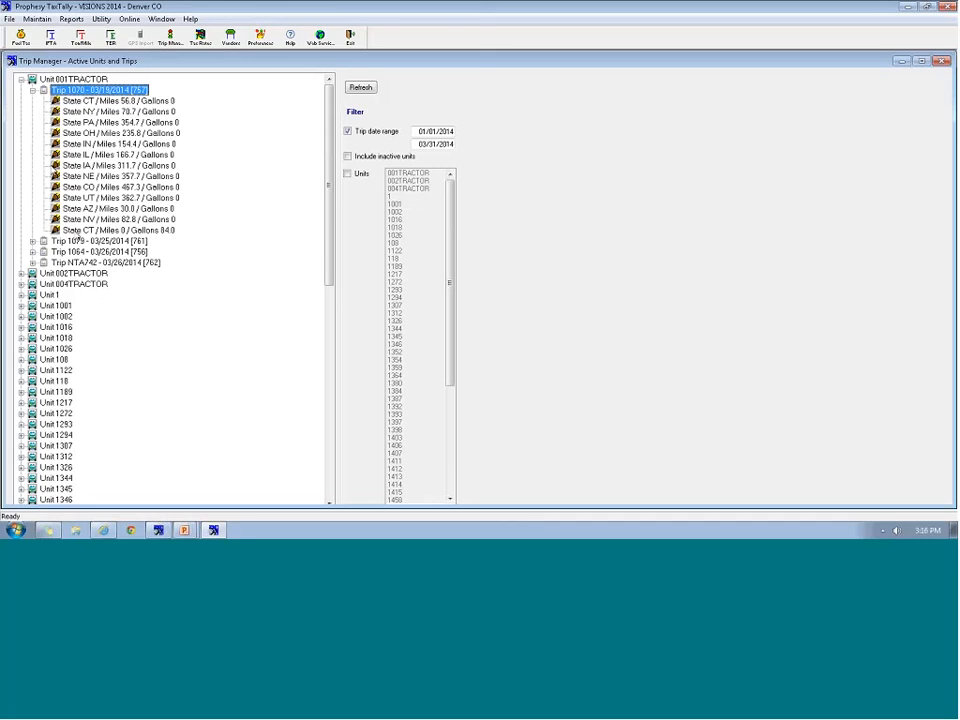
left_click(33, 90)
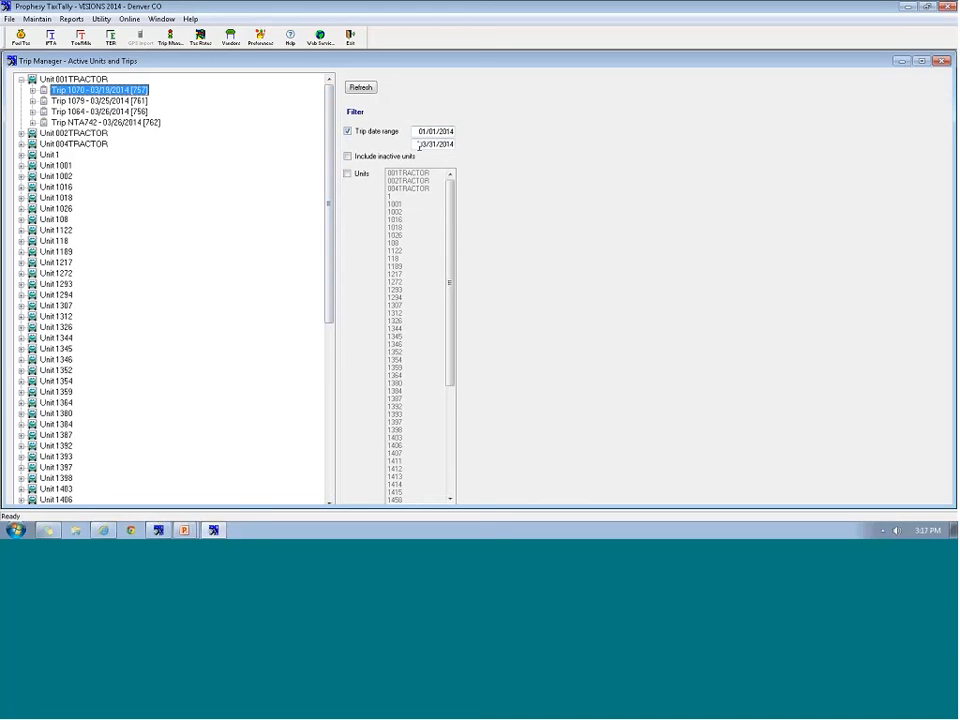
left_click(66, 92)
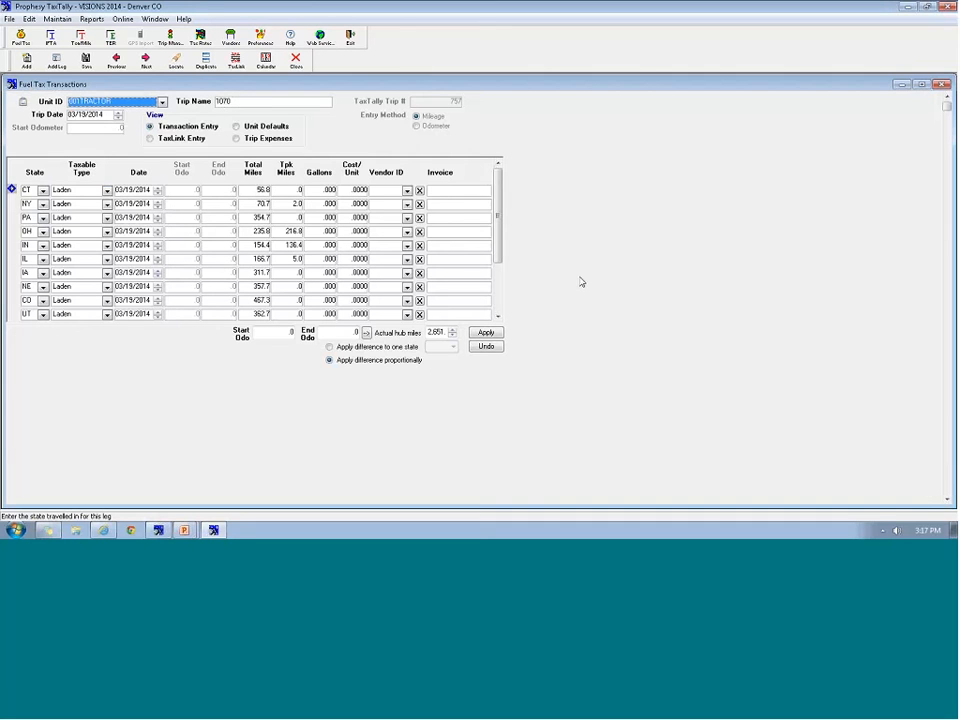
left_click_drag(502, 236, 505, 282)
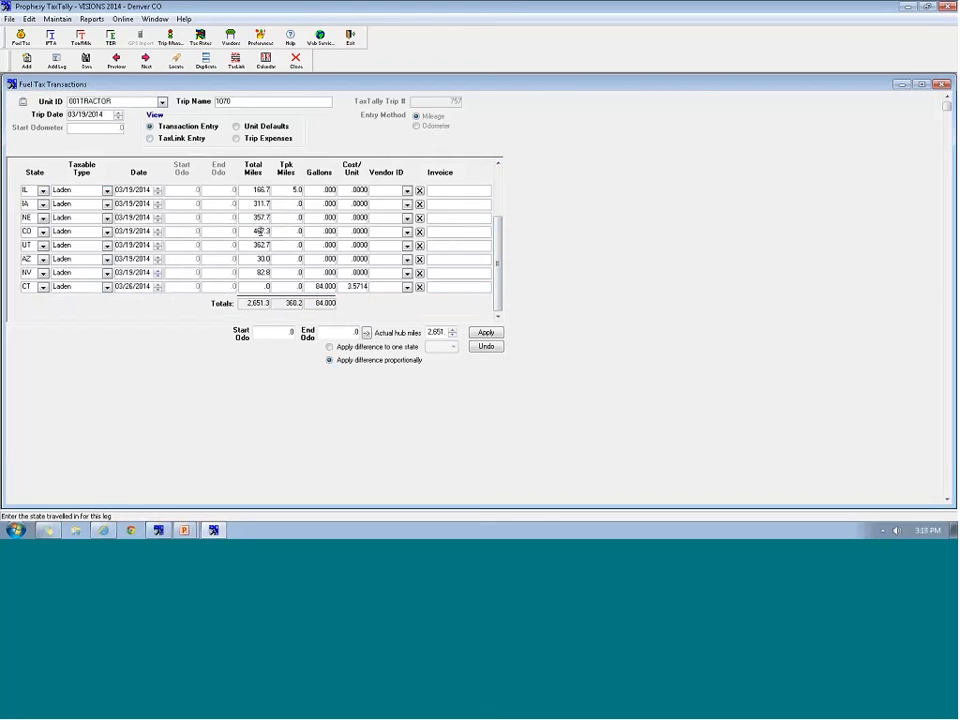
left_click(296, 62)
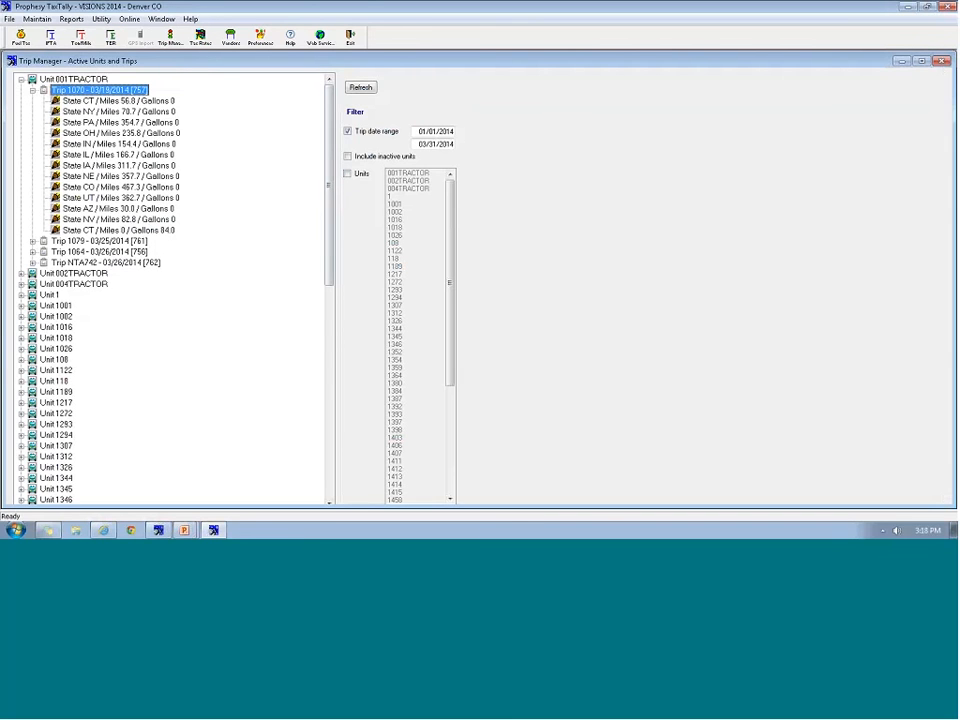
Close the Trip Manager window
left_click(941, 62)
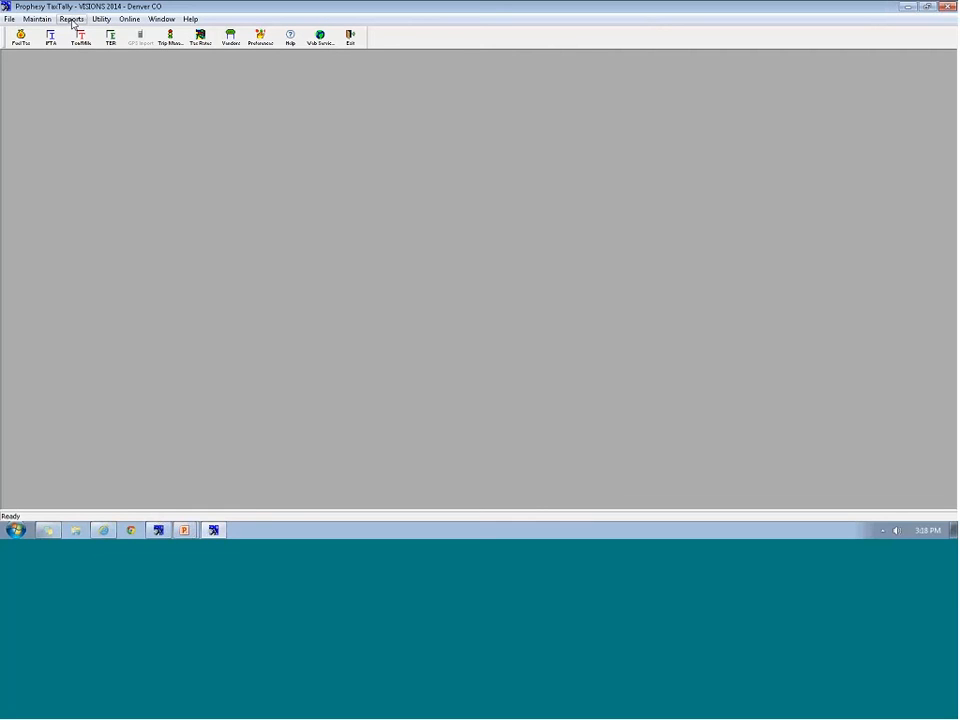
Set the Distance and Fuel Purchased by Tractor report to Summary, Current Month, all fleets
left_click(72, 20)
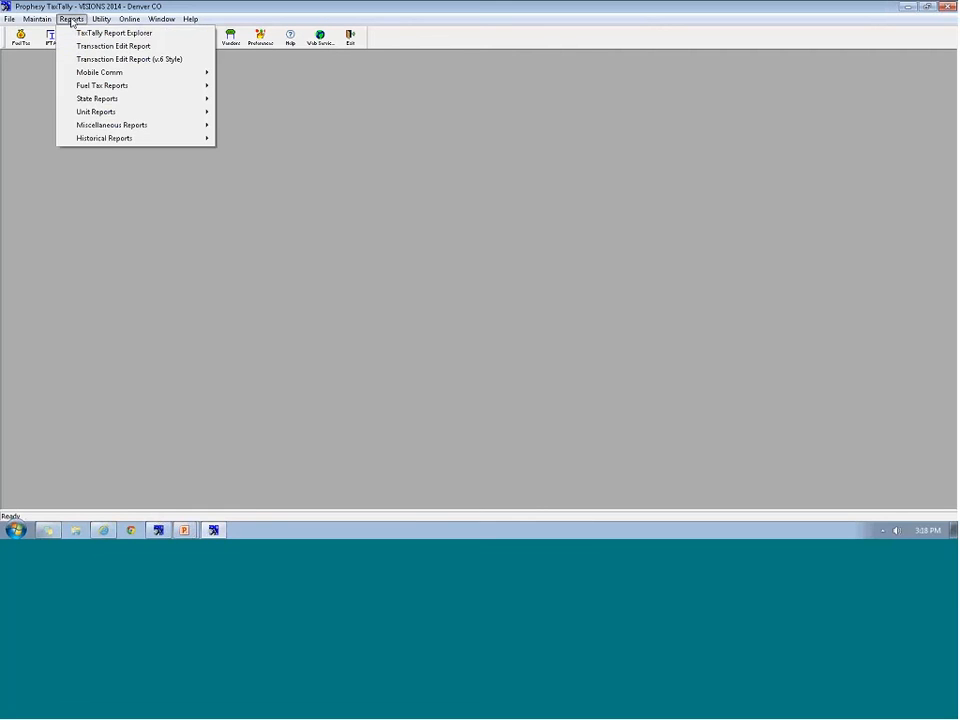
mouse_move(96, 115)
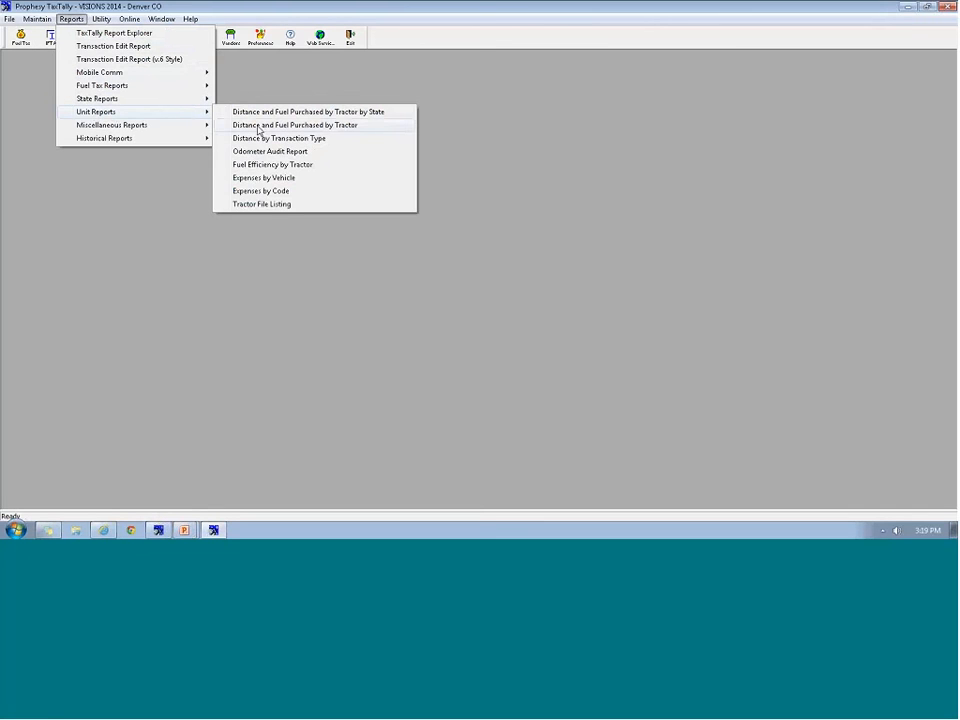
left_click(346, 130)
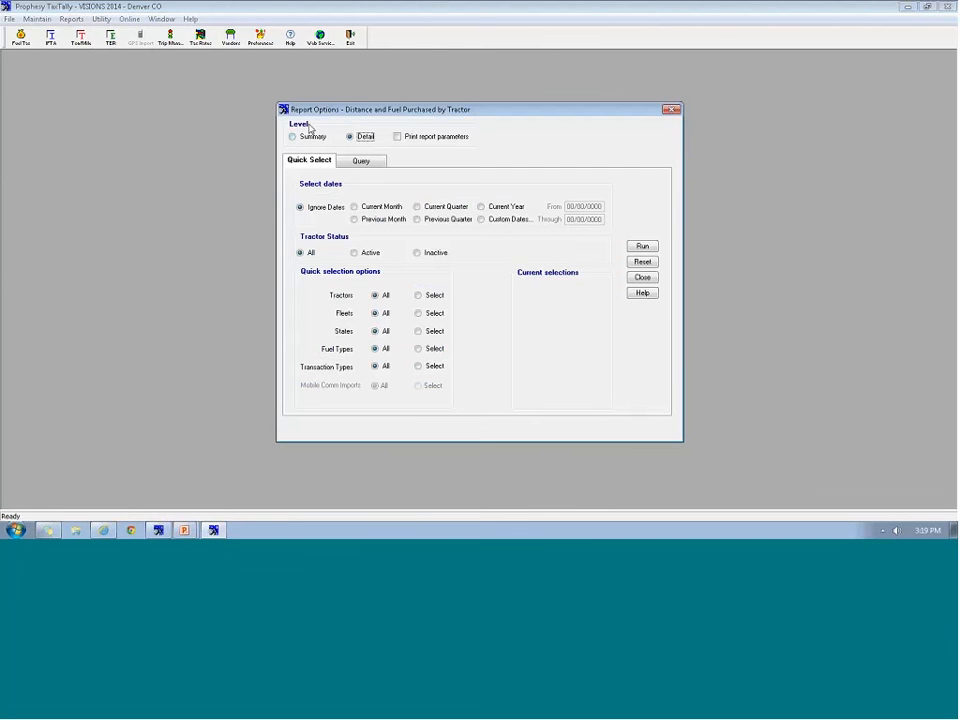
left_click(310, 138)
left_click(381, 207)
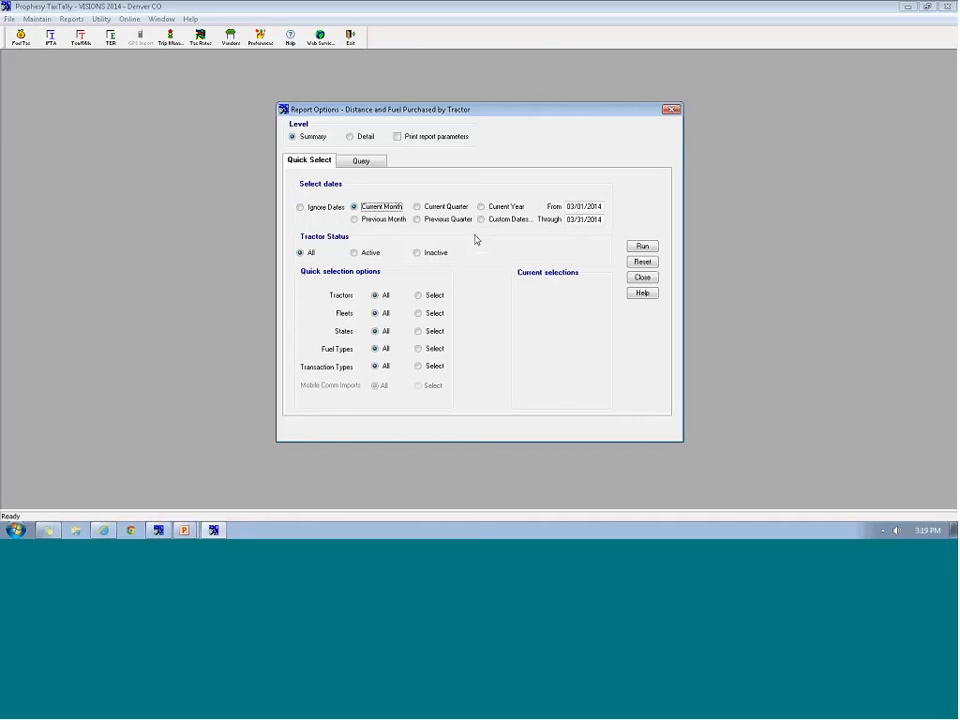
left_click(419, 313)
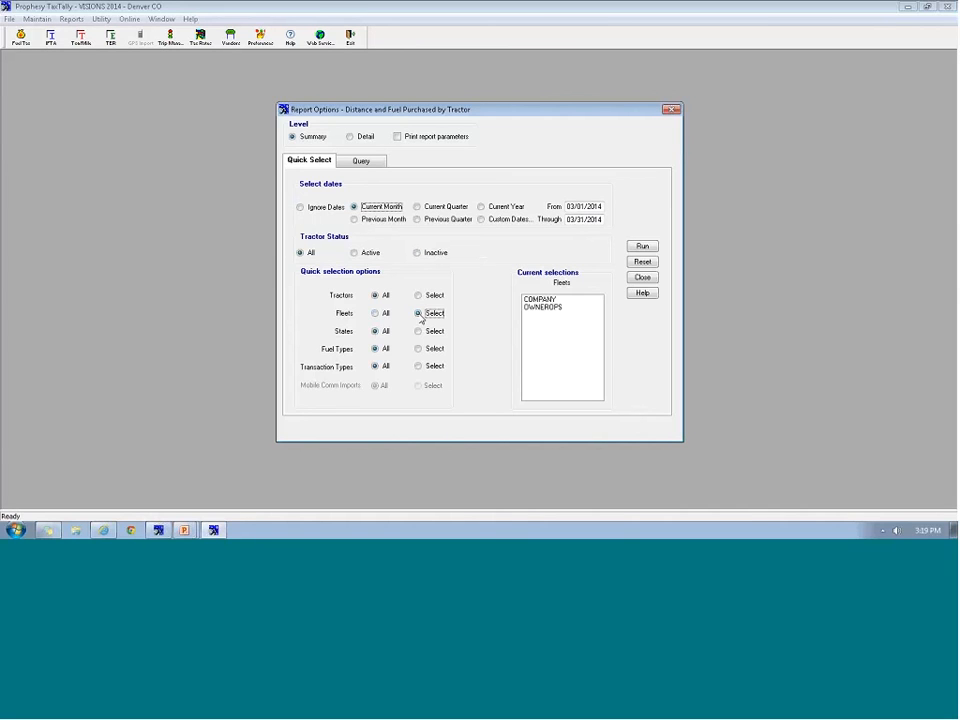
left_click(524, 325)
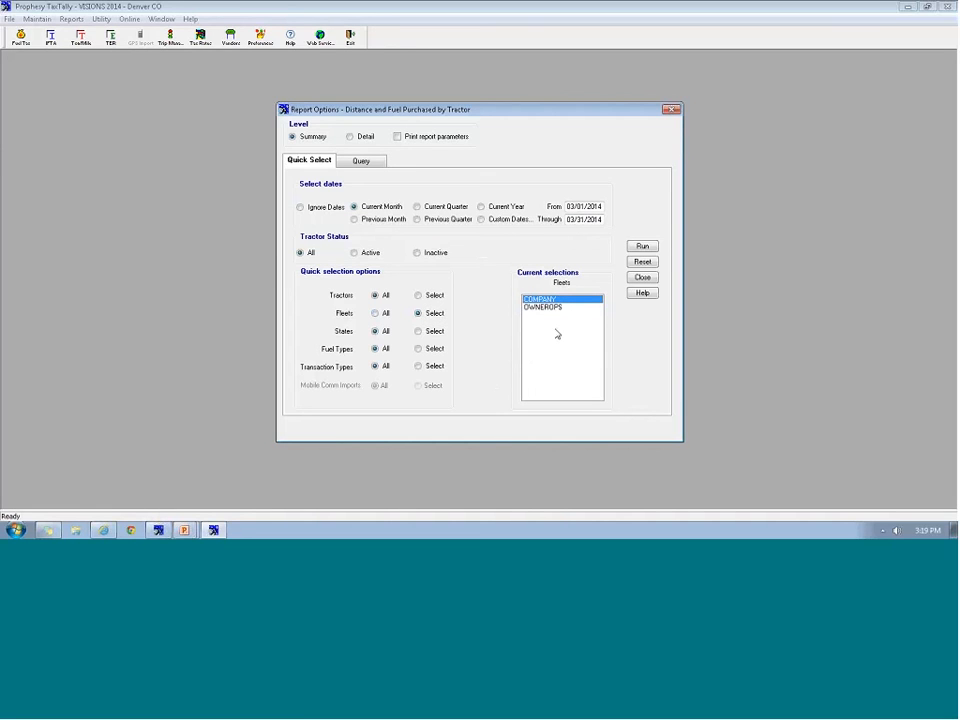
left_click(377, 316)
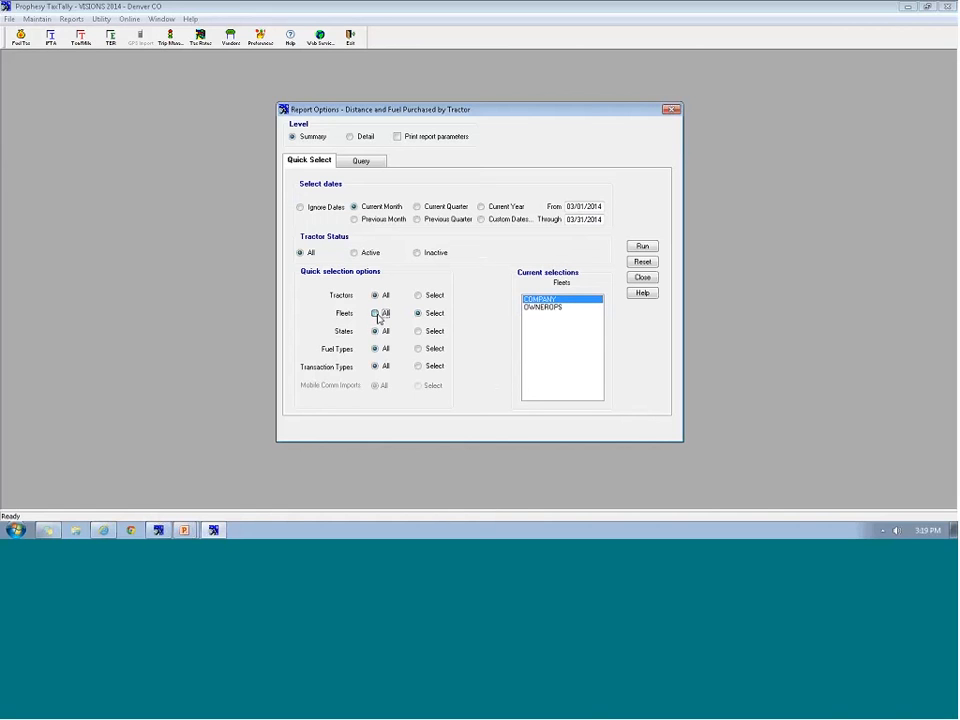
Run the Distance and Fuel report, review the preview, then close it
left_click(642, 247)
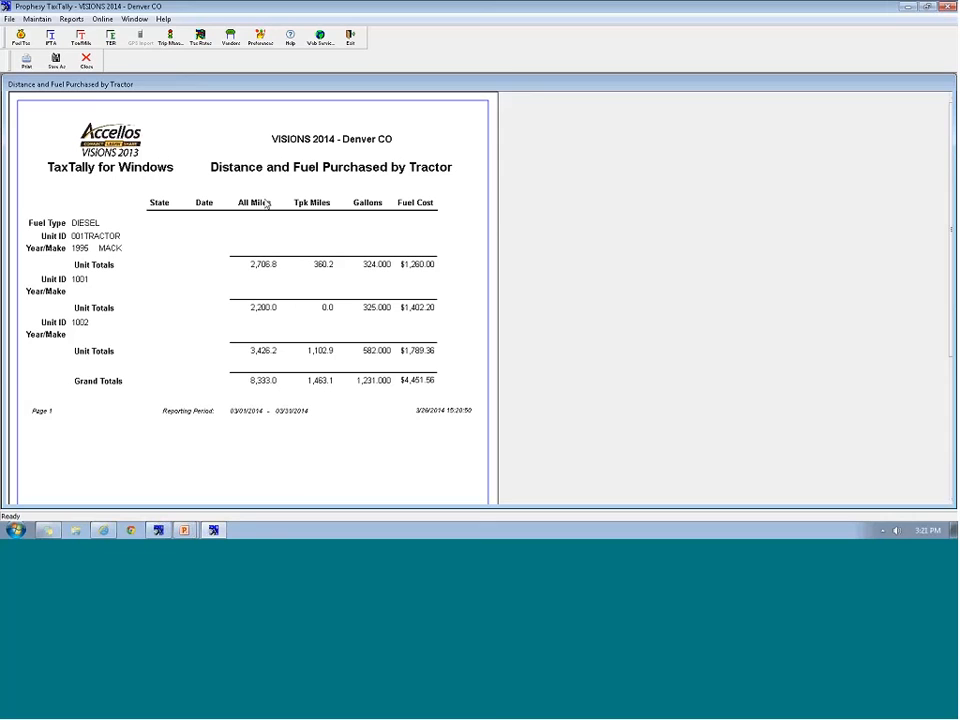
left_click(86, 60)
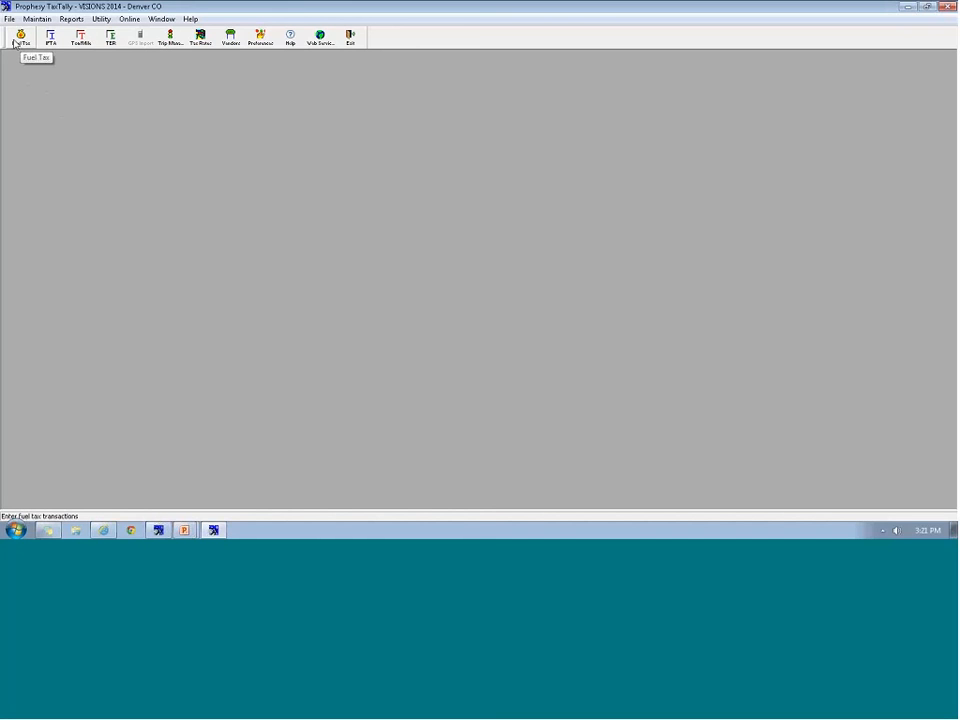
left_click(16, 43)
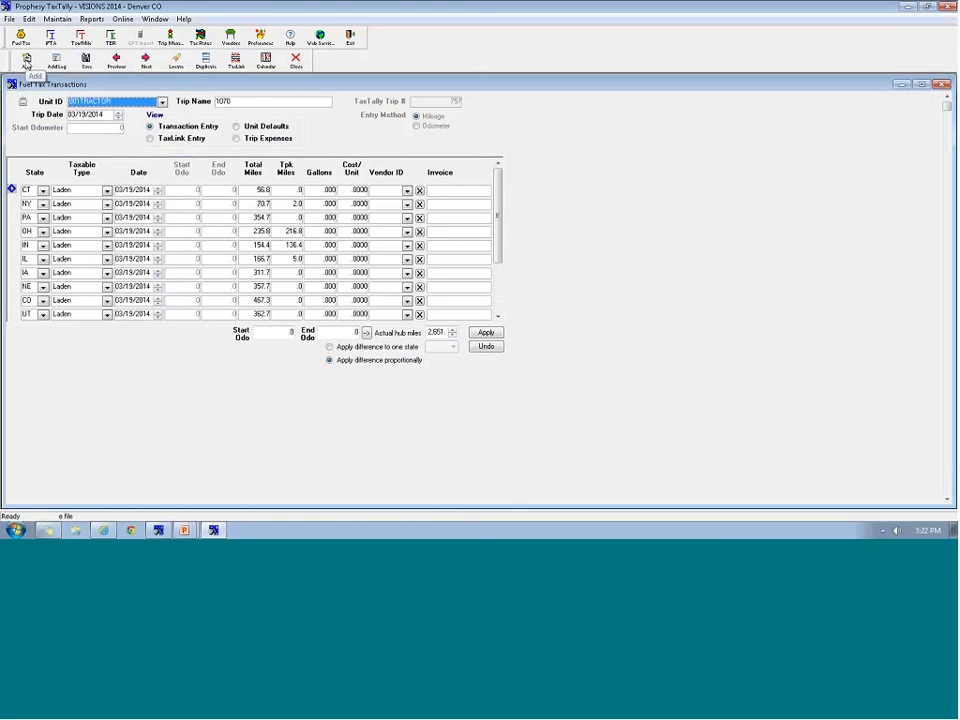
left_click(27, 60)
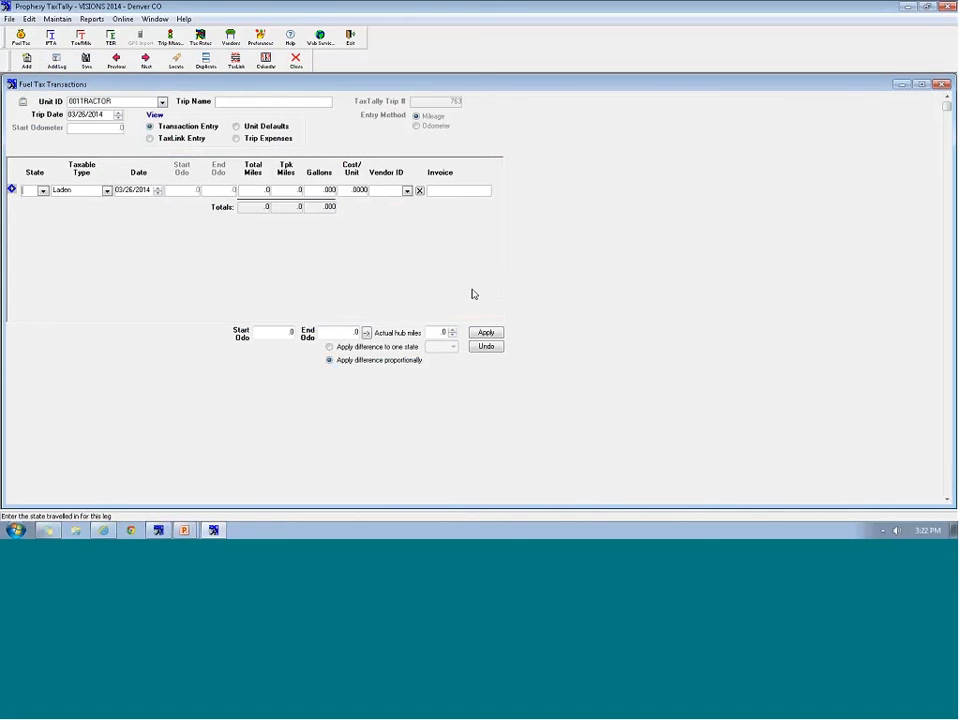
left_click(161, 102)
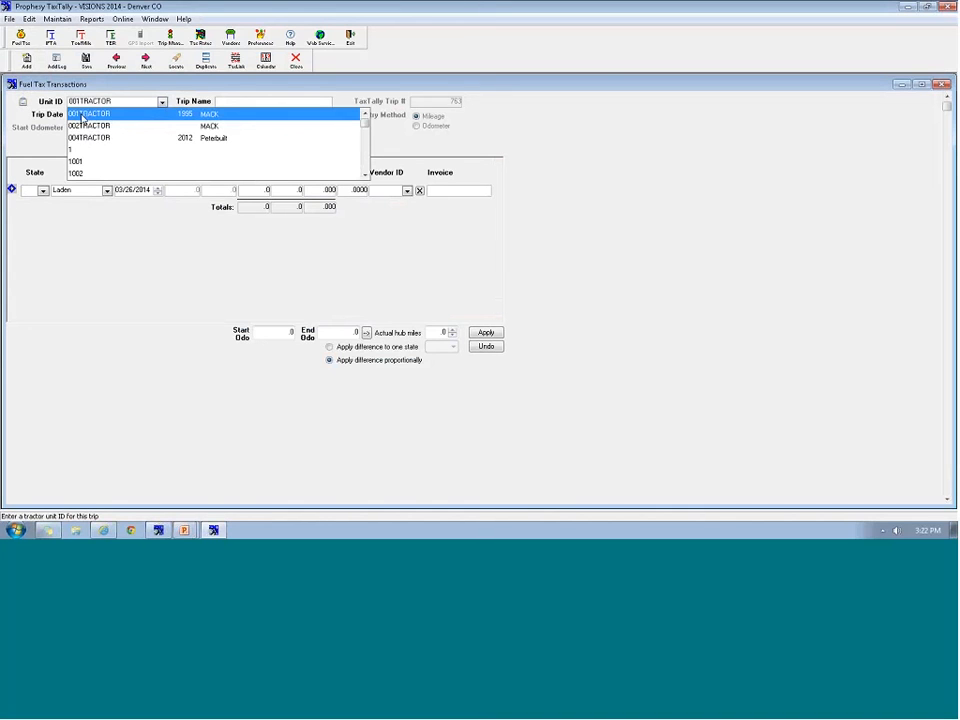
left_click(85, 117)
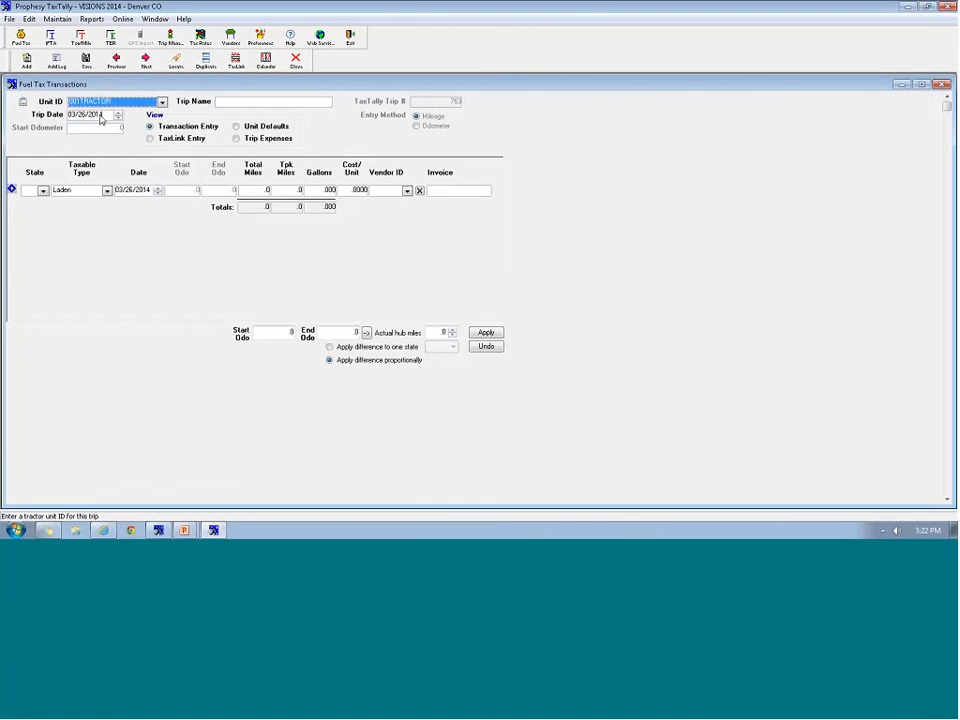
left_click(100, 119)
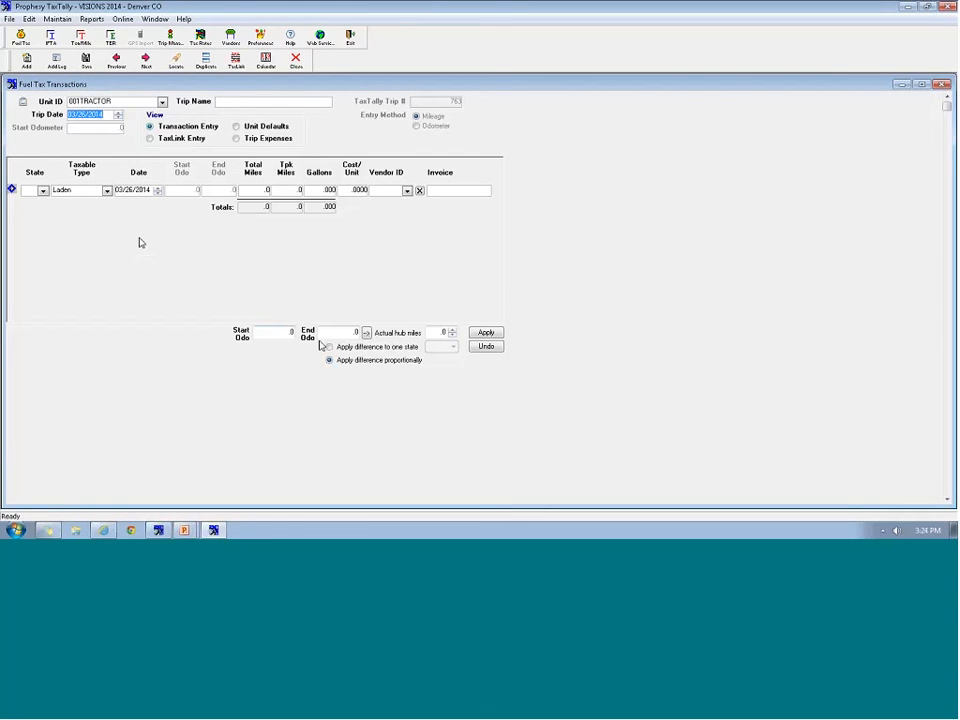
left_click(230, 102)
type("reco")
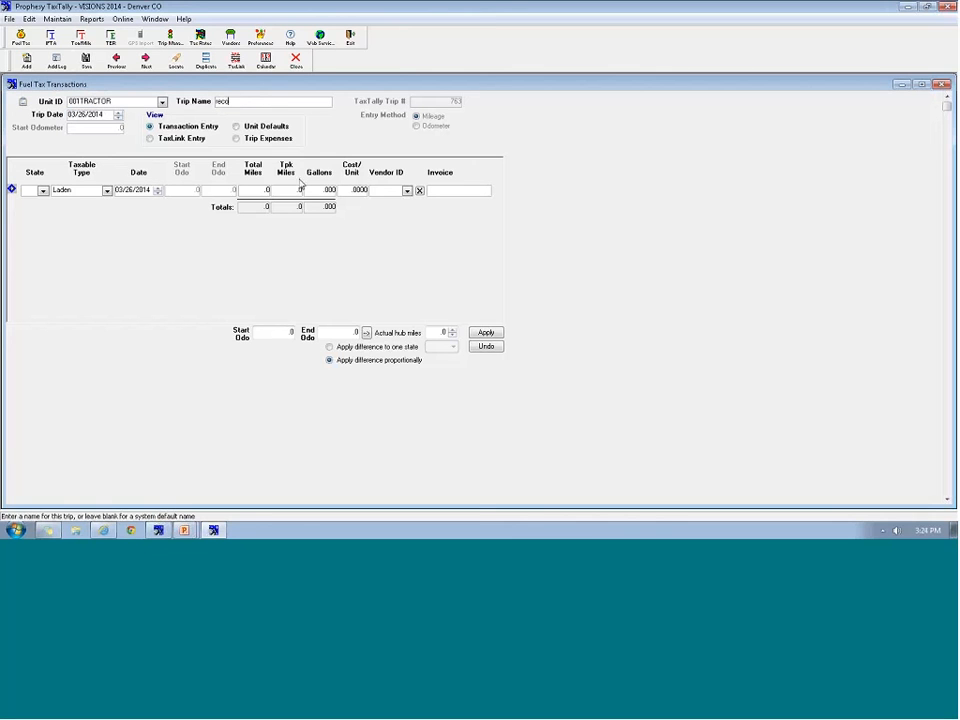
type("rd")
type("i")
type("le")
type(" 3")
type("/26")
type("14")
type("00")
type("1")
double_click(274, 101)
left_click(277, 101)
key("BackSpace")
key("BackSpace")
key("BackSpace")
key("BackSpace")
key("BackSpace")
key("BackSpace")
key("BackSpace")
key("BackSpace")
key("BackSpace")
key("BackSpace")
key("BackSpace")
key("BackSpace")
key("BackSpace")
key("BackSpace")
key("BackSpace")
key("BackSpace")
key("BackSpace")
key("BackSpace")
key("BackSpace")
key("BackSpace")
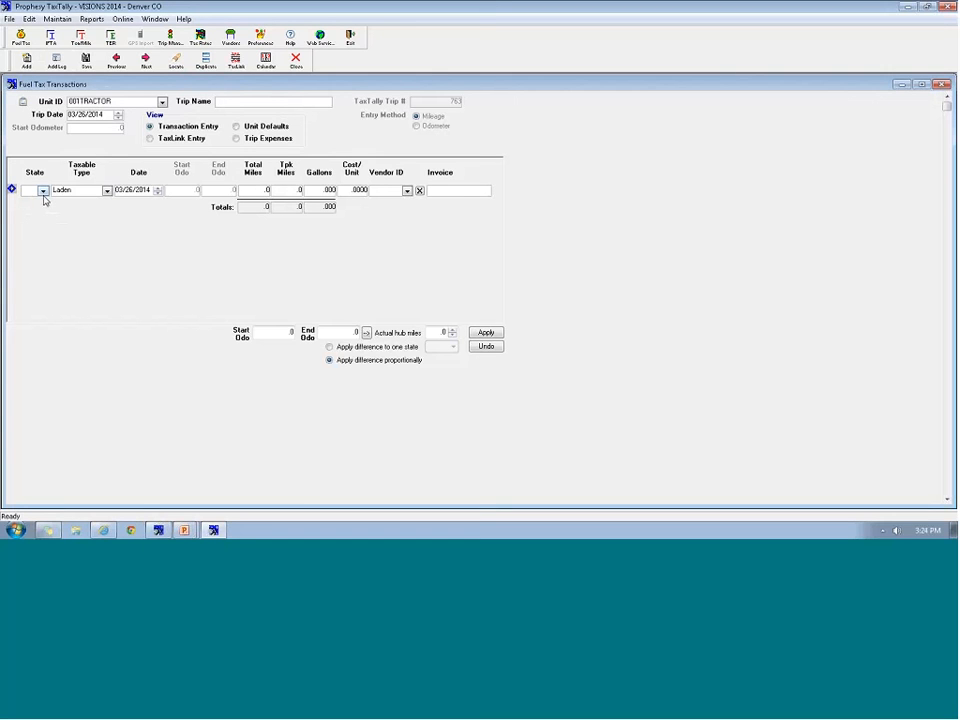
Enter laden legs of 200 miles in MO and 150 miles in IL
left_click(43, 196)
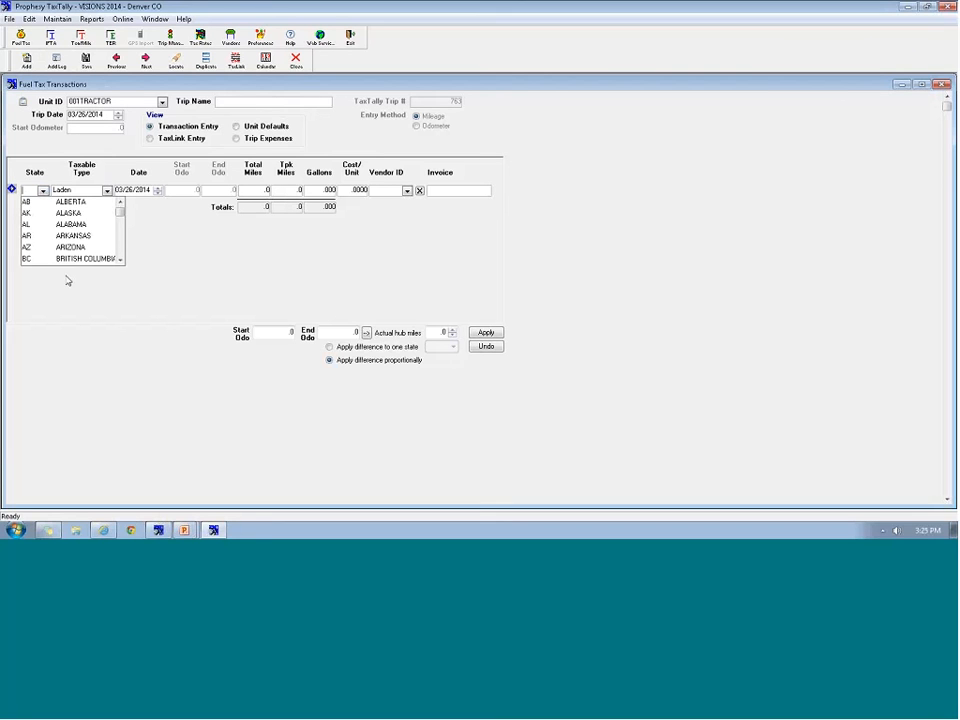
type("mo")
key("Tab")
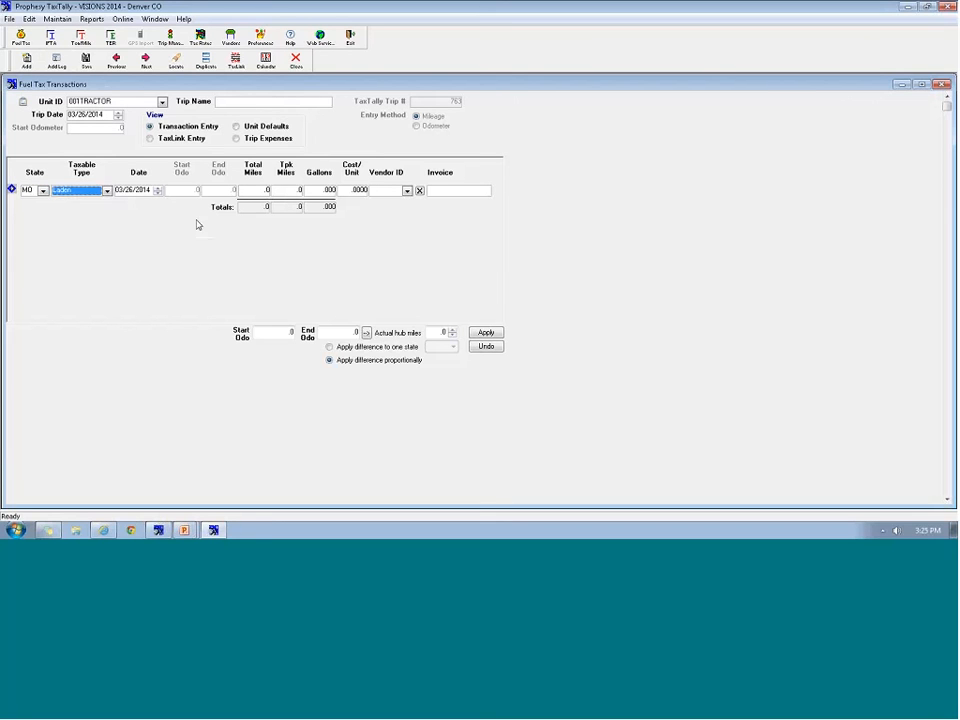
key("Tab")
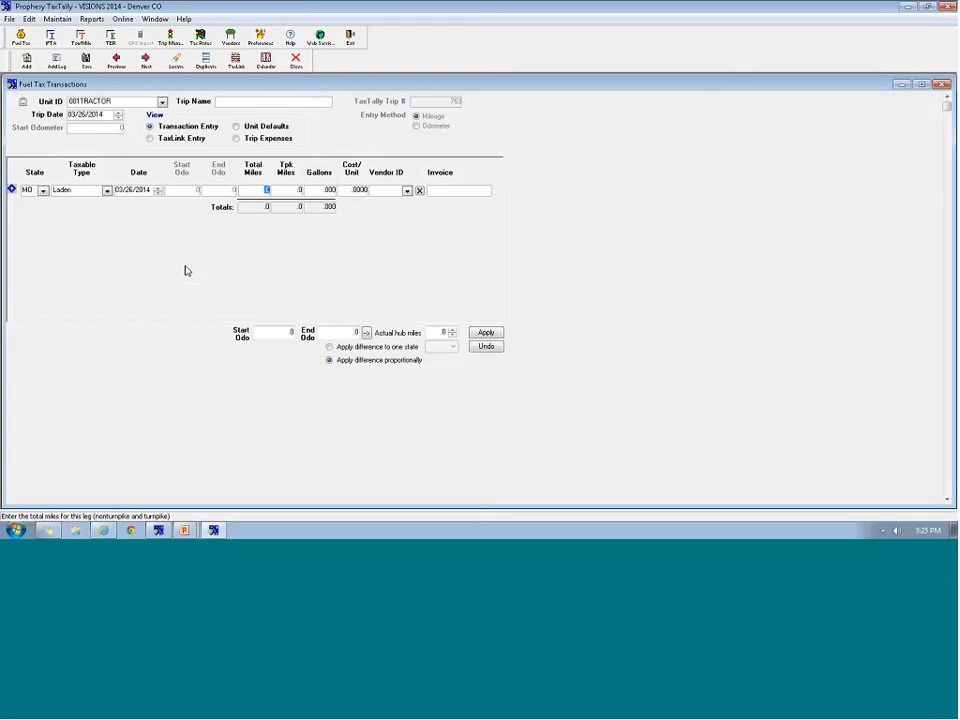
type("200")
left_click(56, 60)
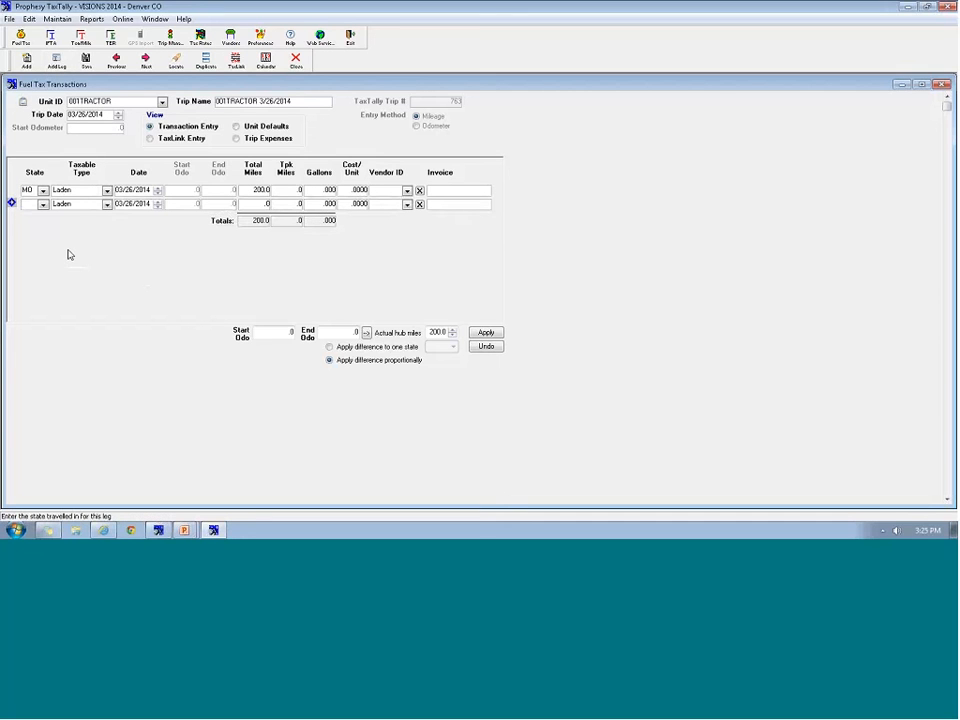
type("IL")
key("Tab")
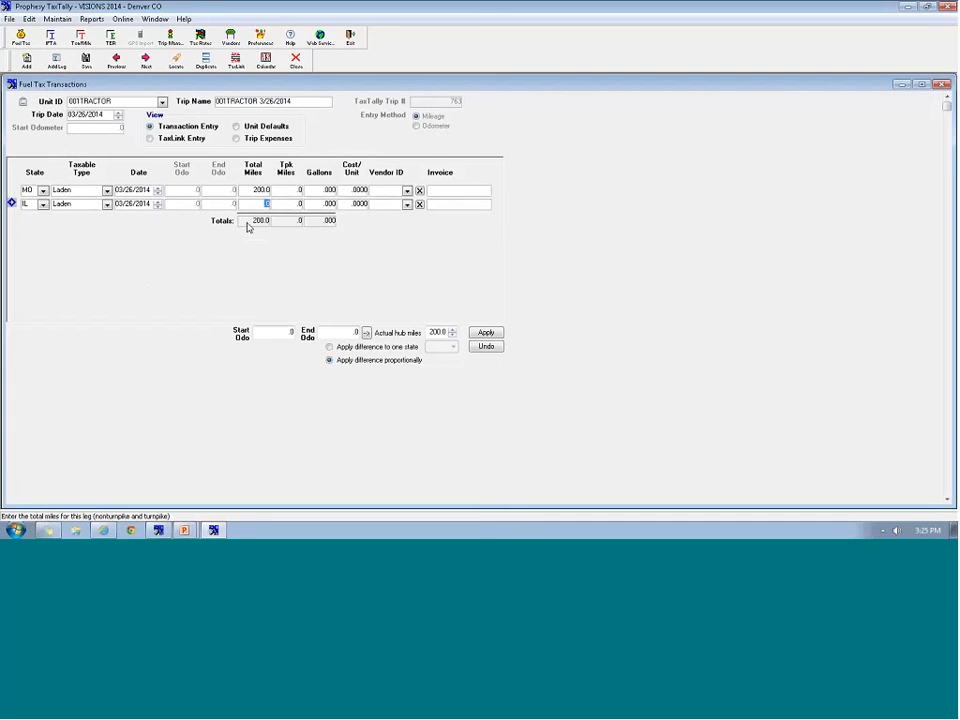
type("150")
Clear the blank-state error and add a third leg of 300 miles in IA
left_click(27, 59)
left_click(254, 216)
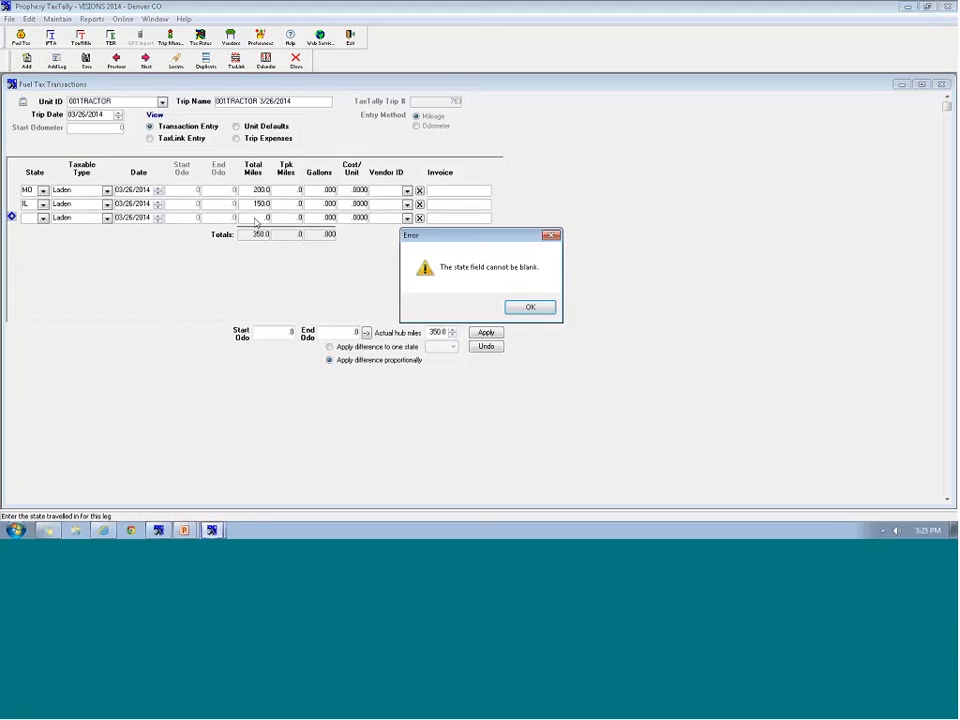
key("Return")
left_click(43, 218)
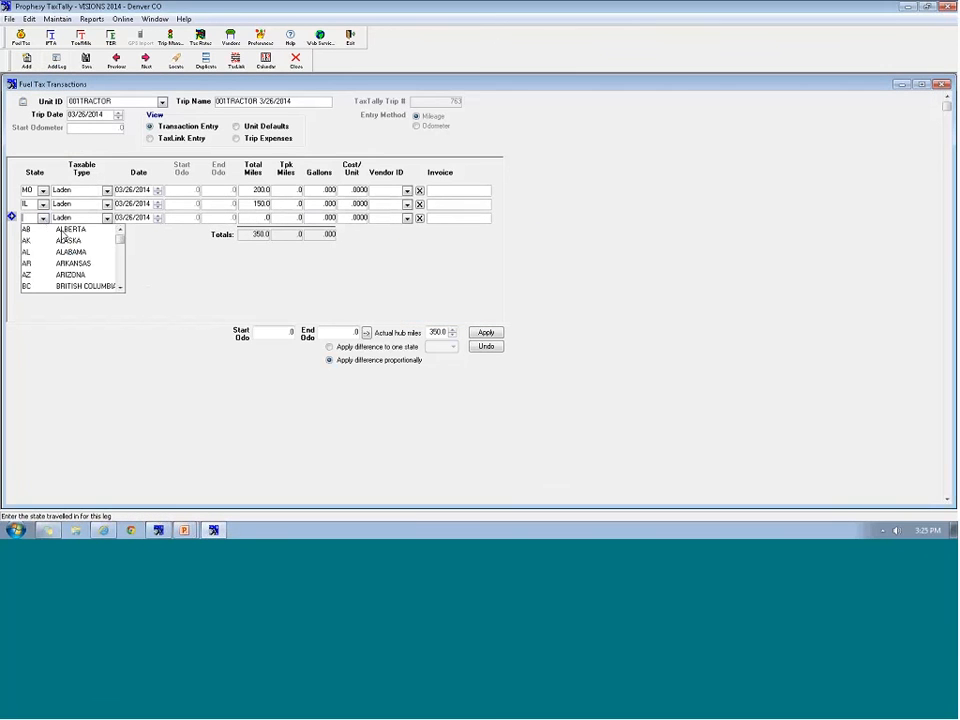
type("ia")
key("Tab")
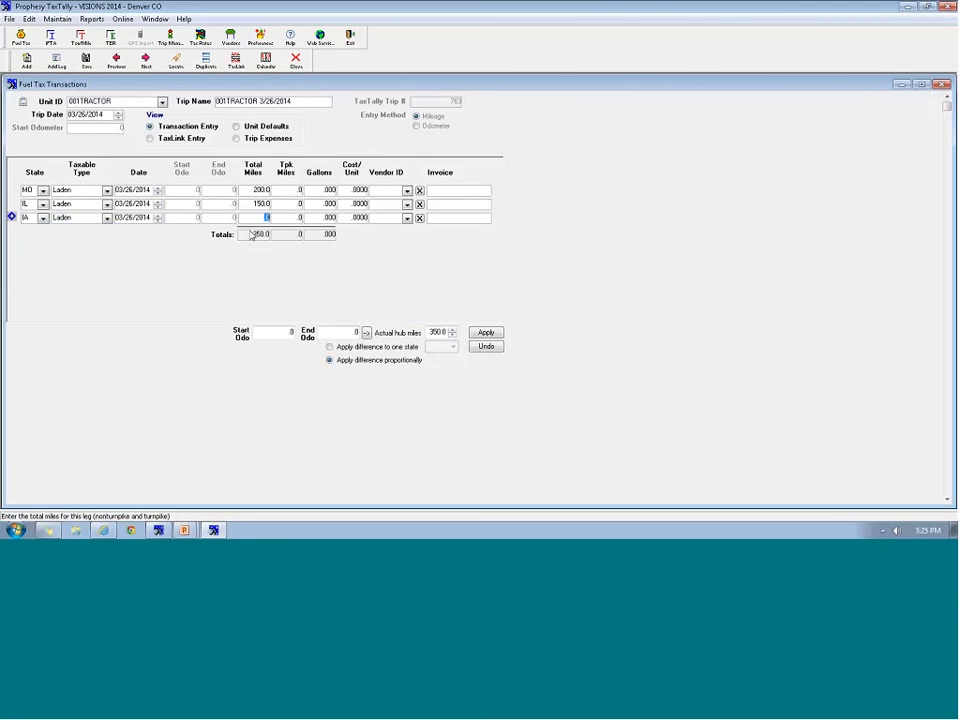
type("300")
key("Tab")
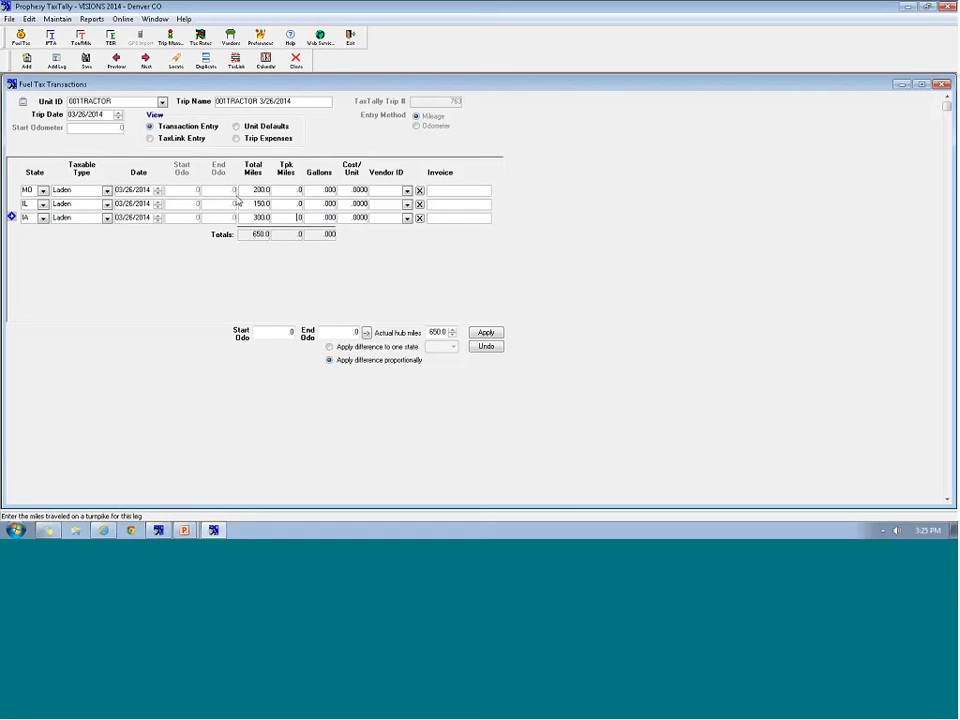
left_click(57, 62)
Record a MO fuel purchase of 100 gallons at 4.059 from vendor MOBILE and save the trip
left_click(43, 231)
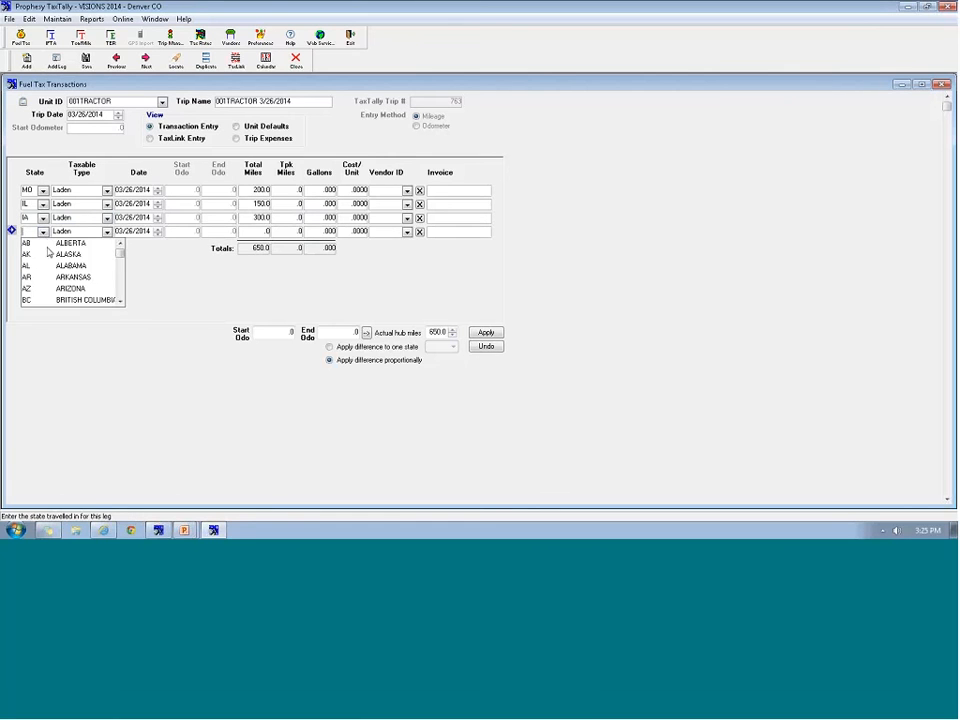
type("mo")
key("Tab")
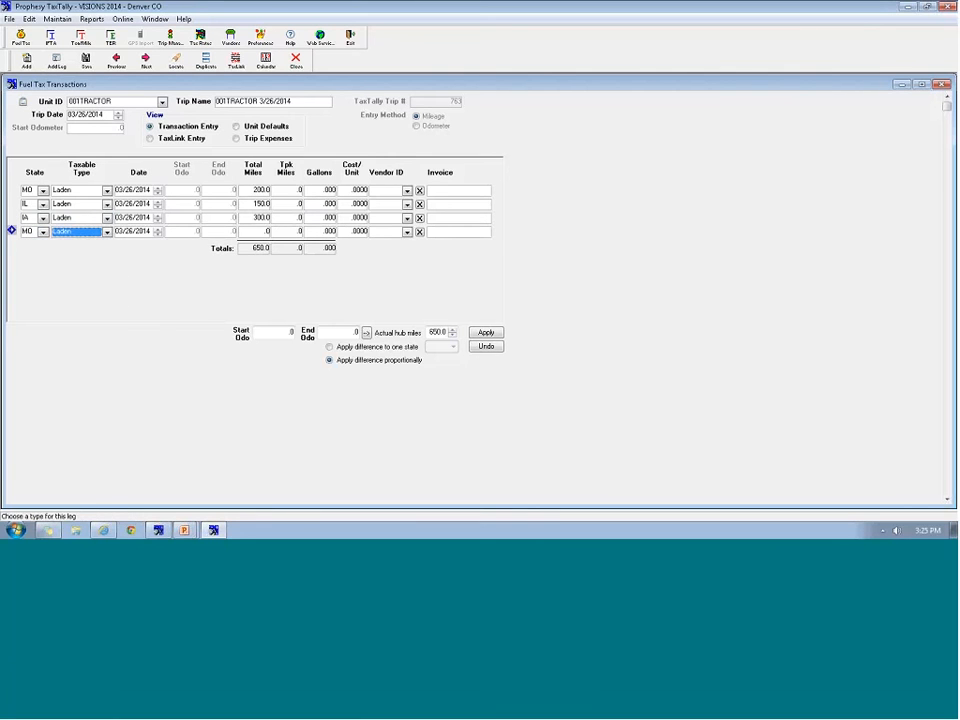
type("10")
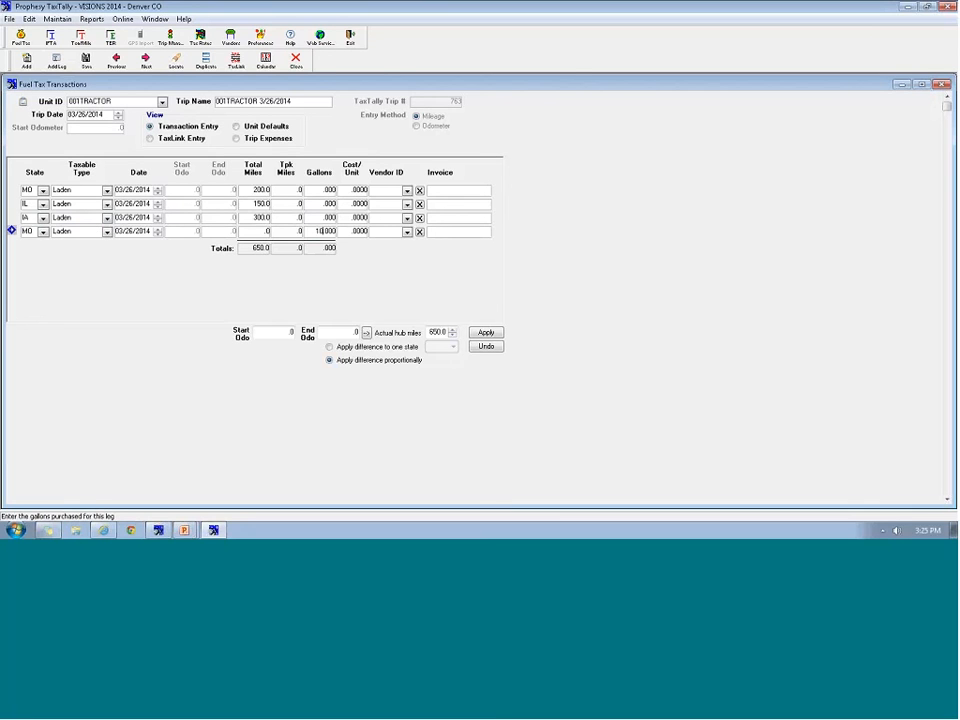
type("0")
key("Return")
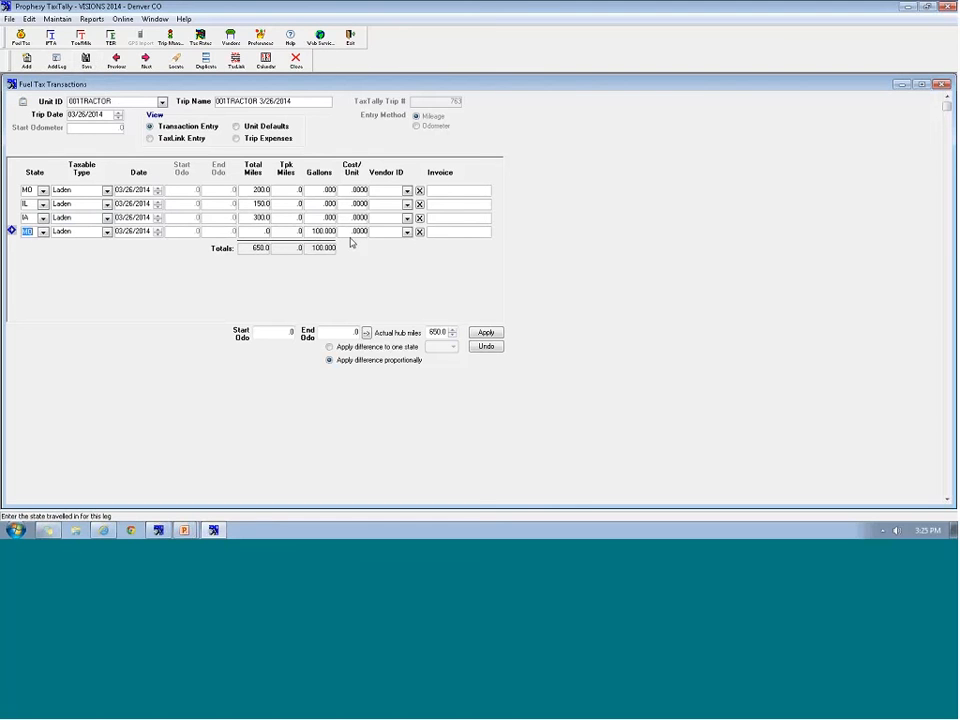
left_click(350, 232)
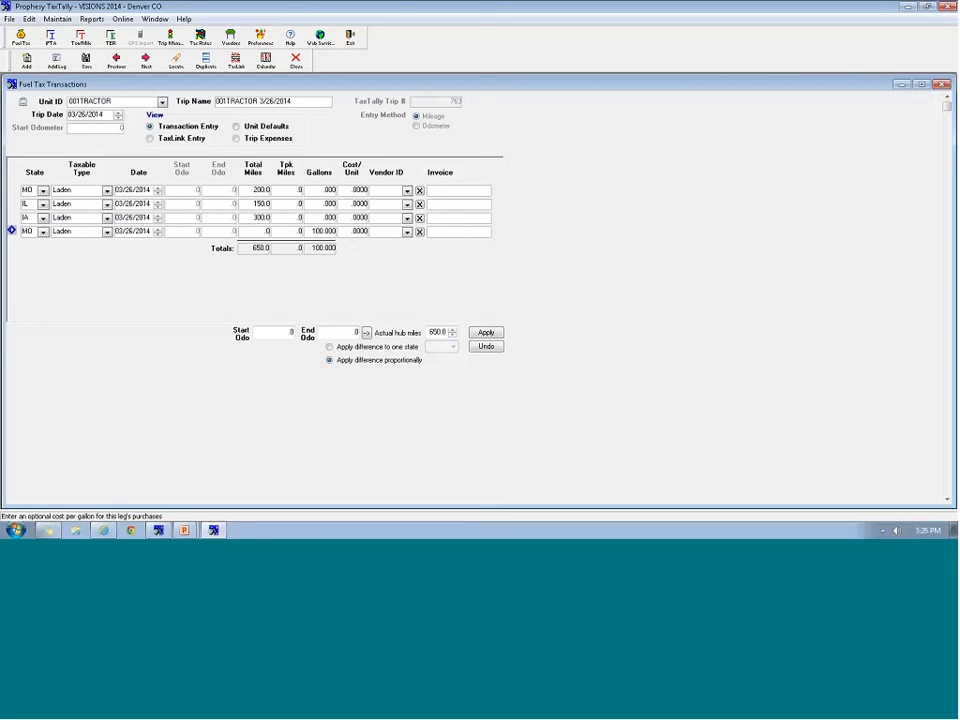
type("4.0599")
left_click(407, 232)
left_click(406, 245)
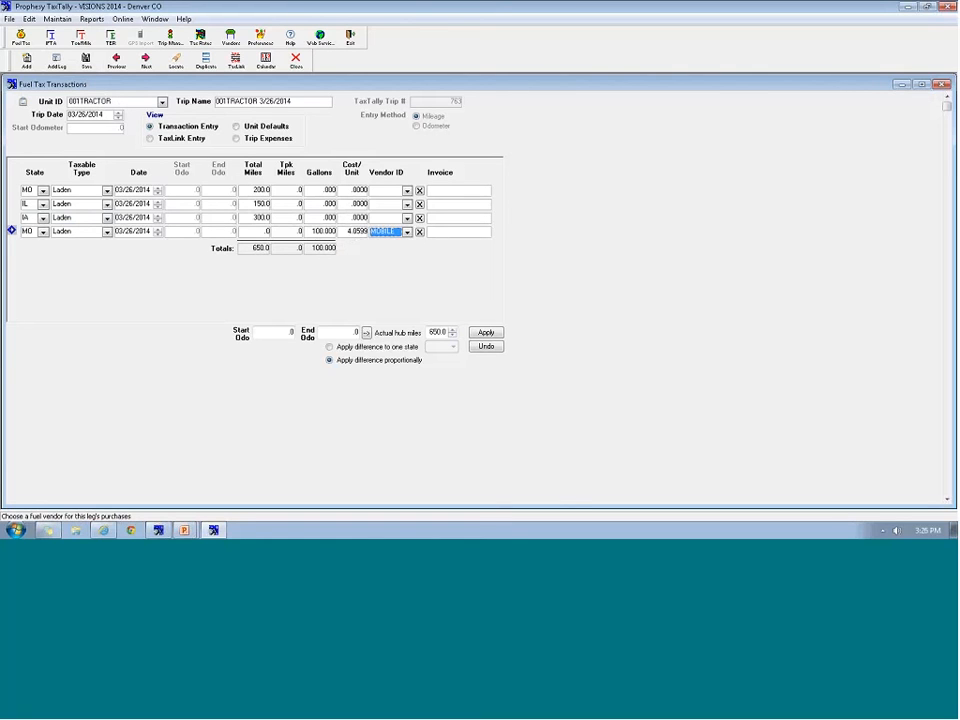
left_click(407, 232)
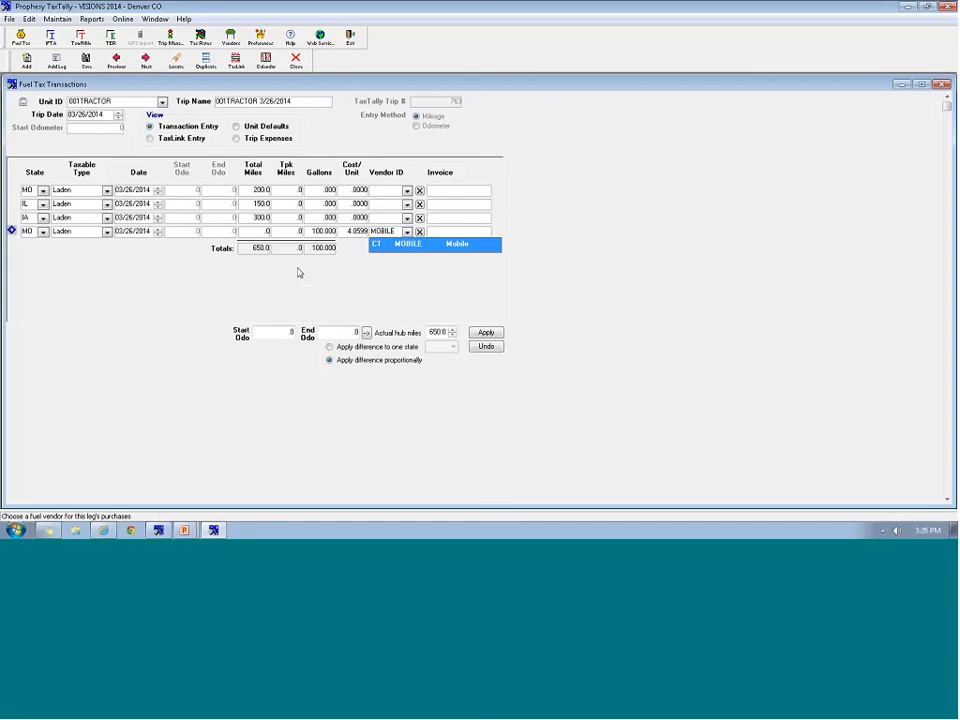
left_click(405, 246)
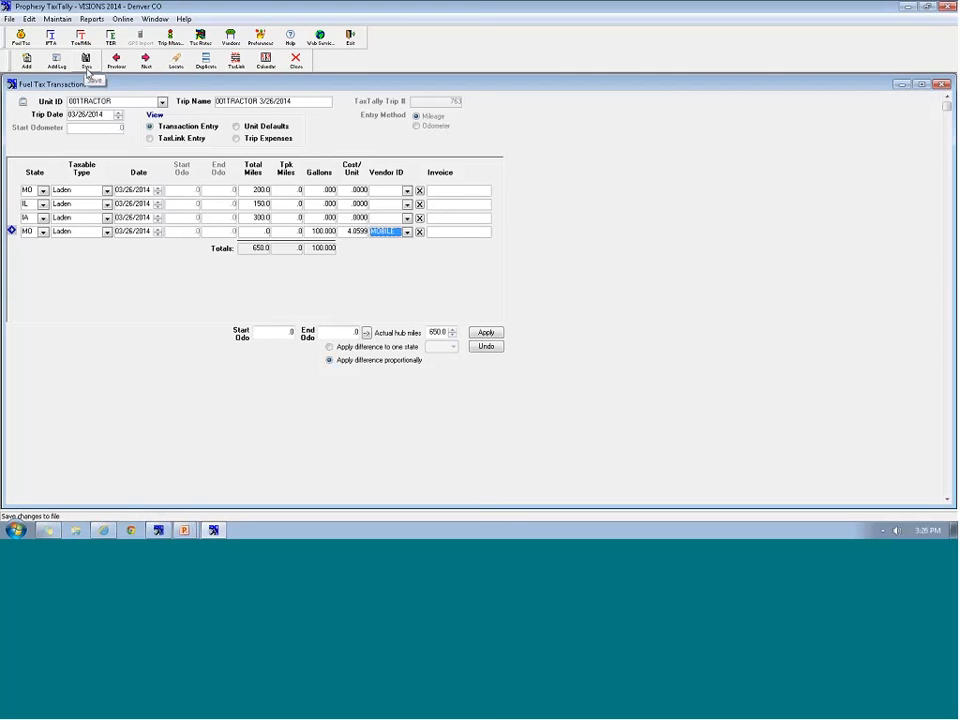
left_click(87, 69)
Start a new route-based TaxLink trip, entering zip 44567 as the first routing point
left_click(27, 64)
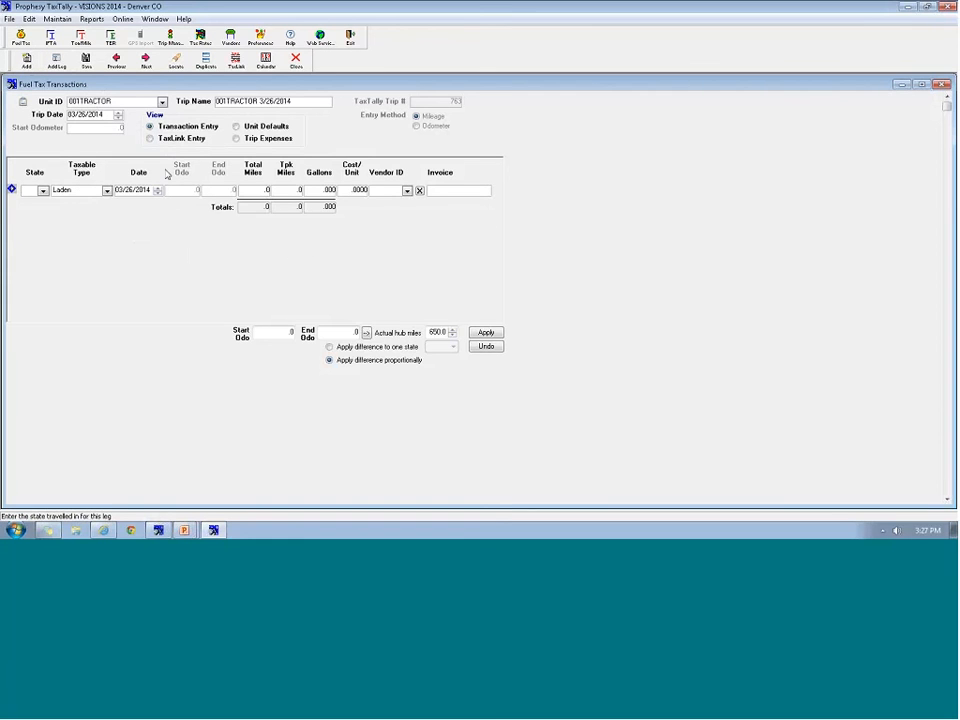
left_click(169, 144)
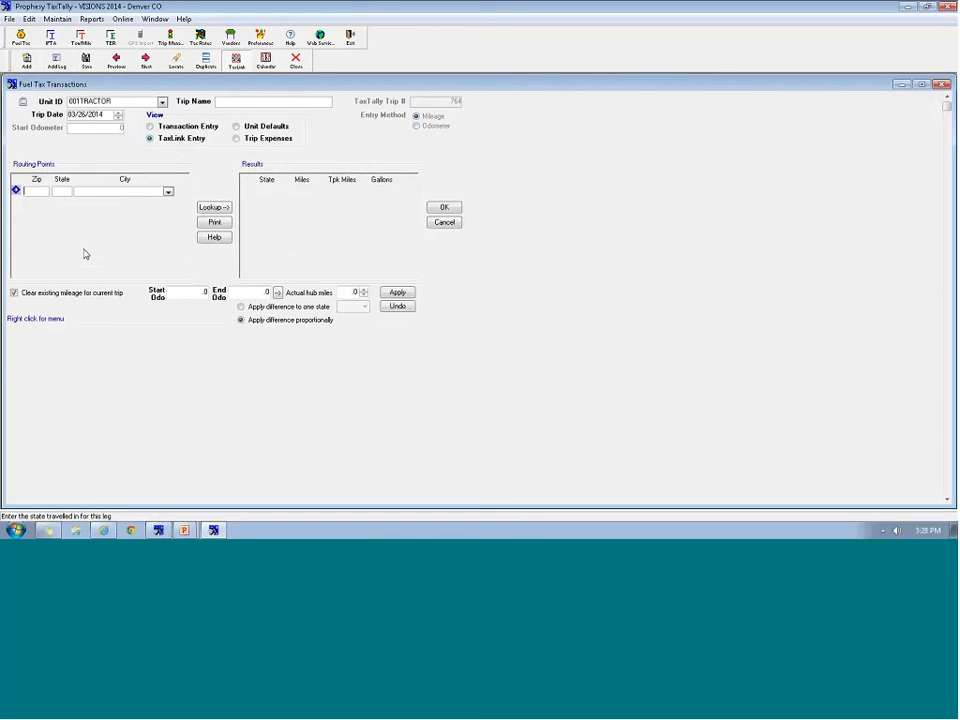
type("44567")
key("Tab")
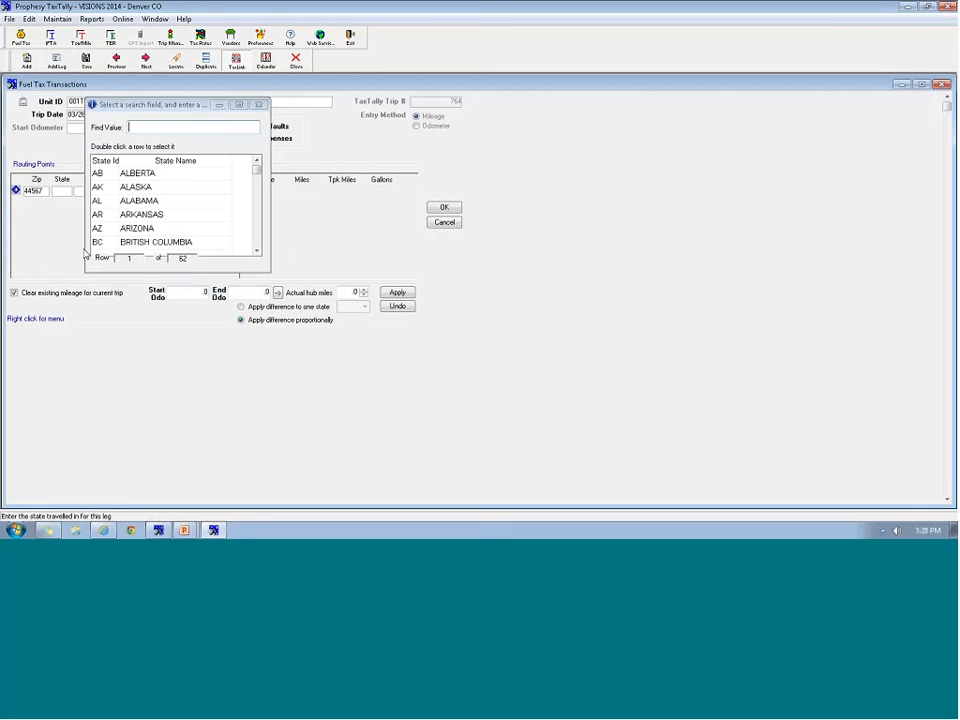
Change the first routing point to Cleveland, OH
double_click(165, 212)
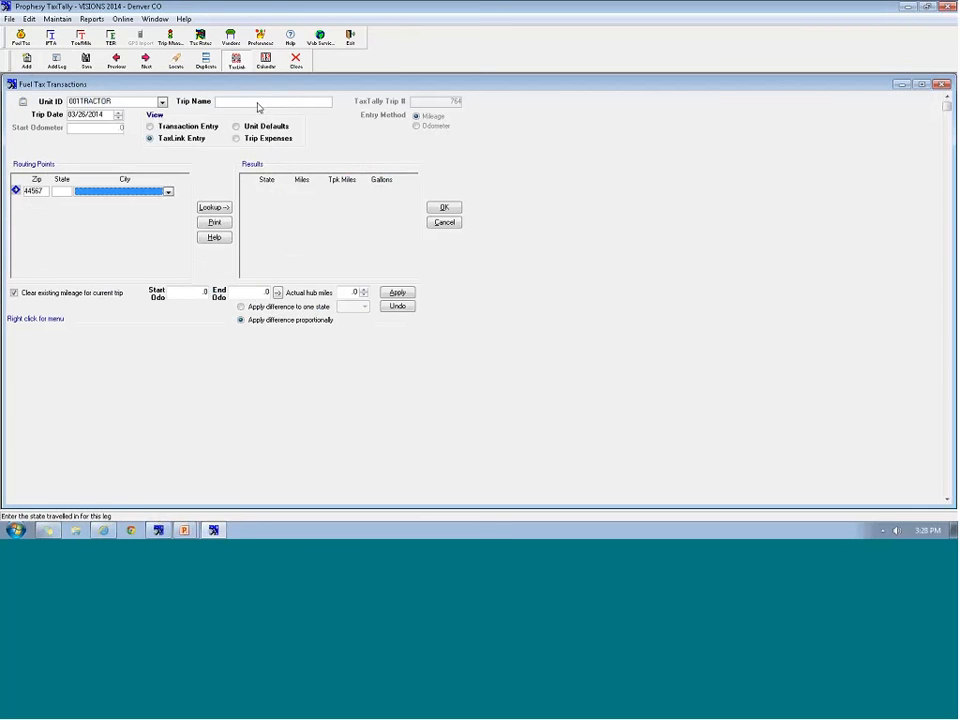
left_click(31, 192)
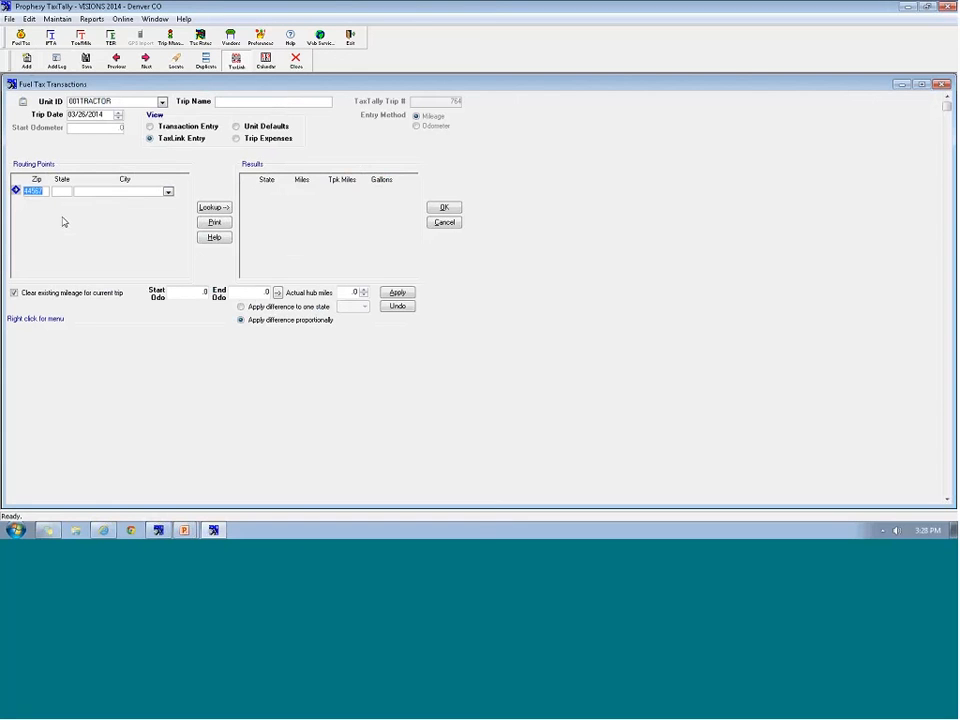
left_click(51, 192)
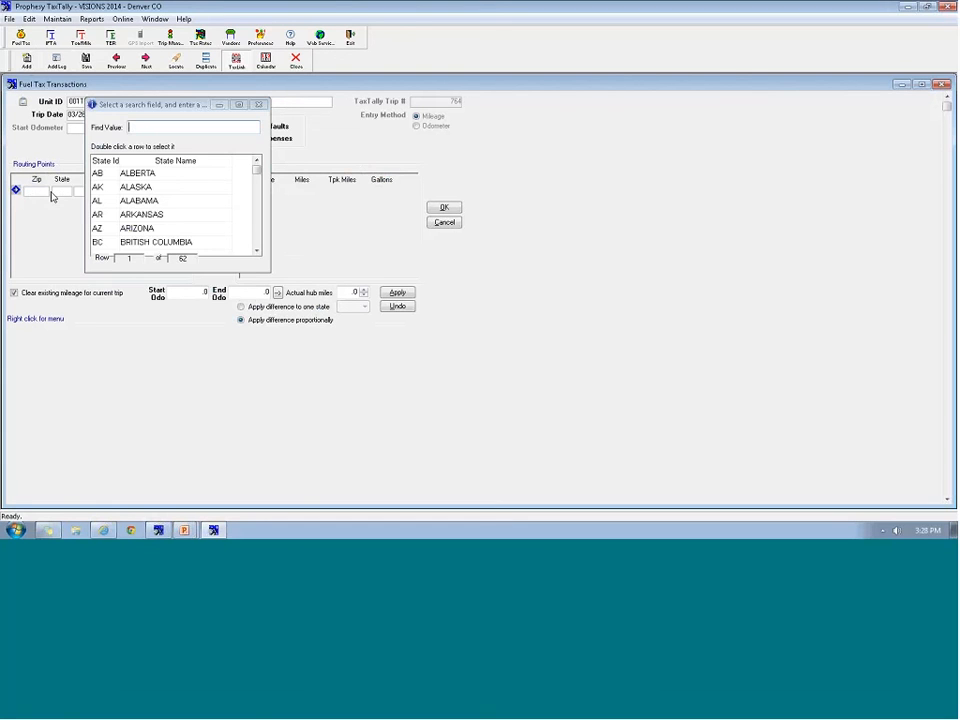
key("Escape")
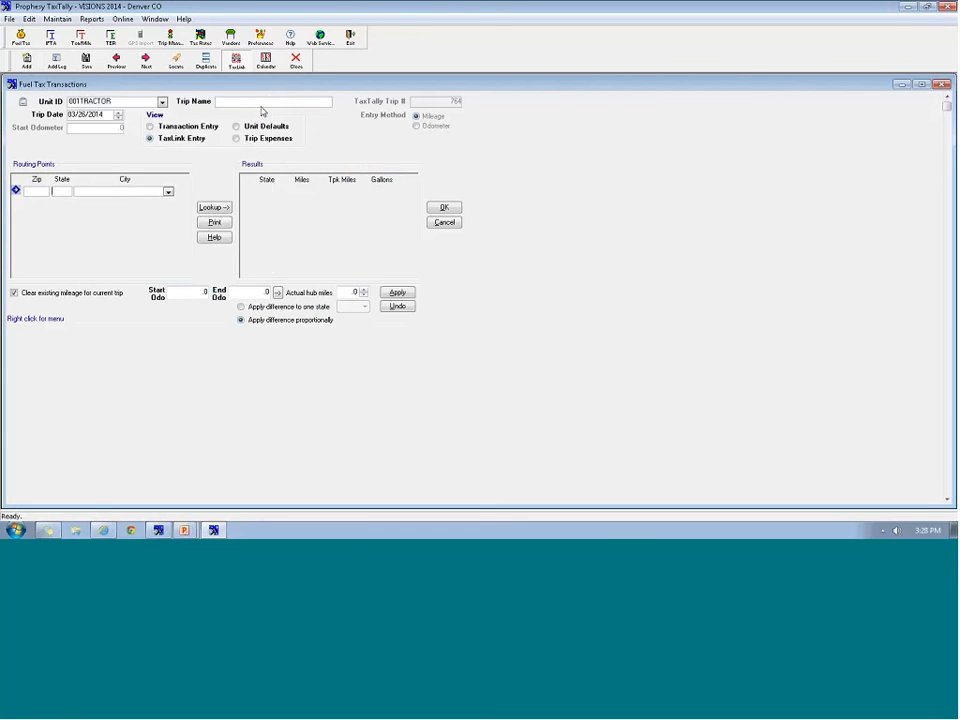
type("OH")
key("Tab")
key("Down")
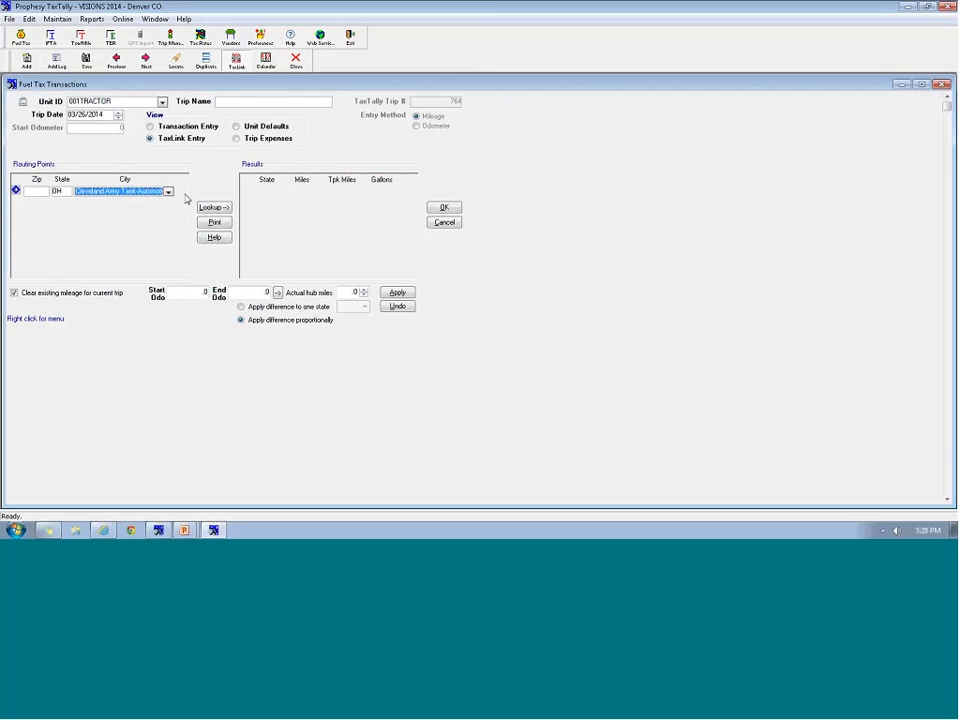
left_click(168, 191)
left_click(90, 247)
Add routing points Schenectady NY (12345) and Canton MA (02021), then look up per-state mileage
key("Tab")
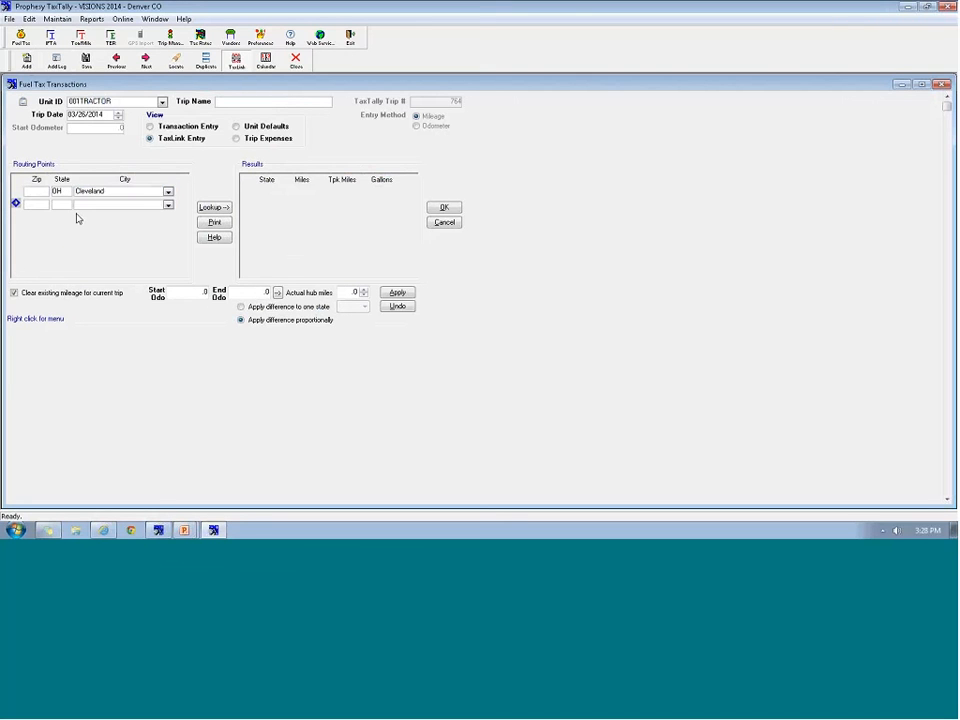
type("12345")
key("Return")
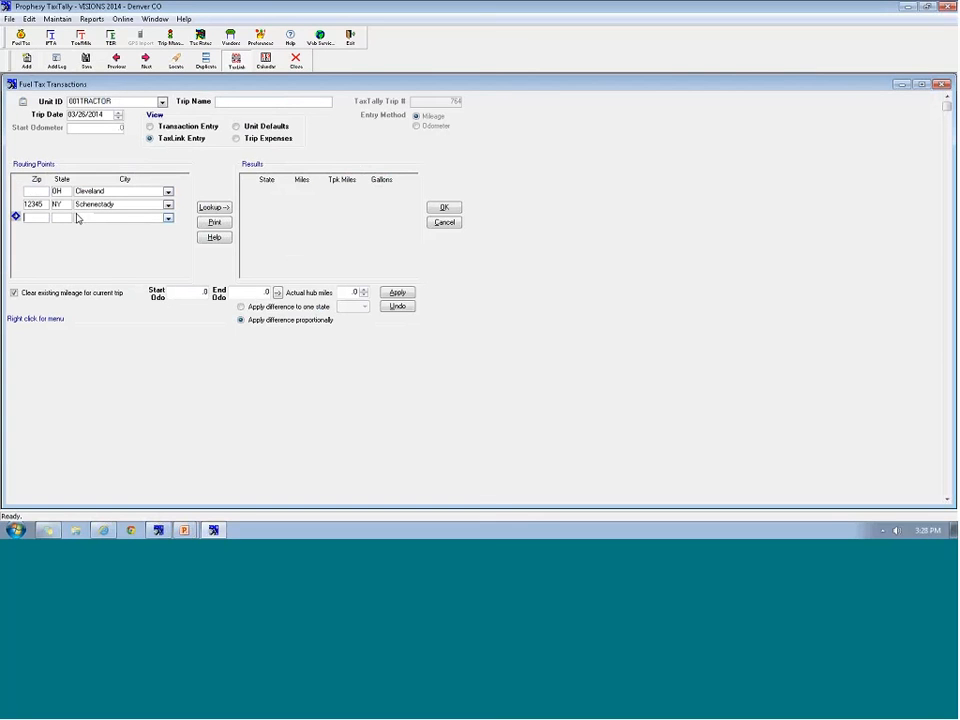
type("02021")
key("Return")
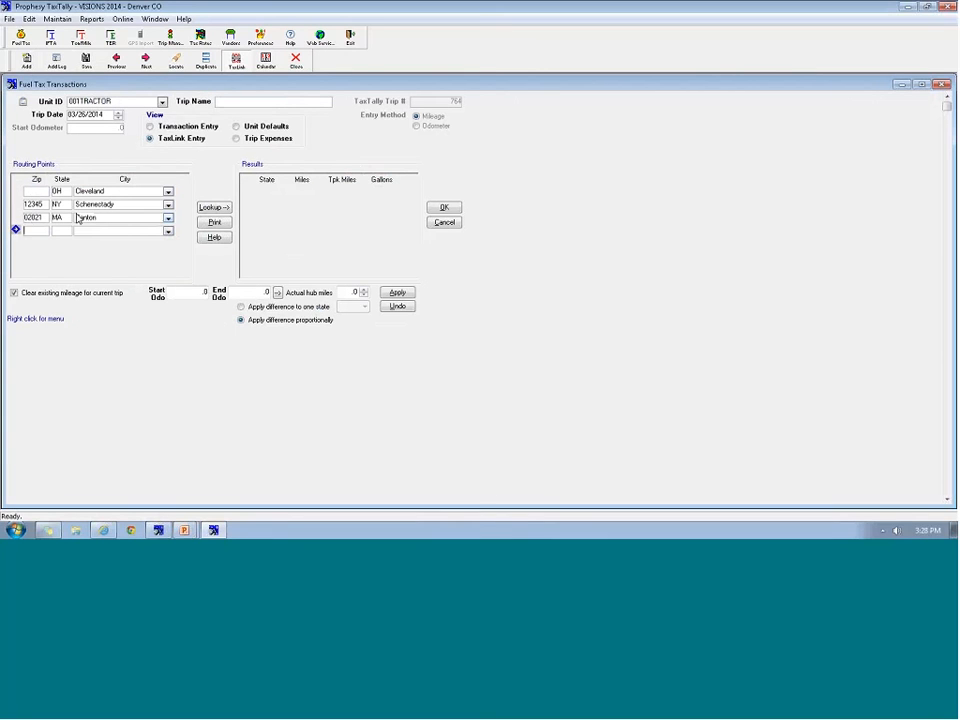
left_click(211, 208)
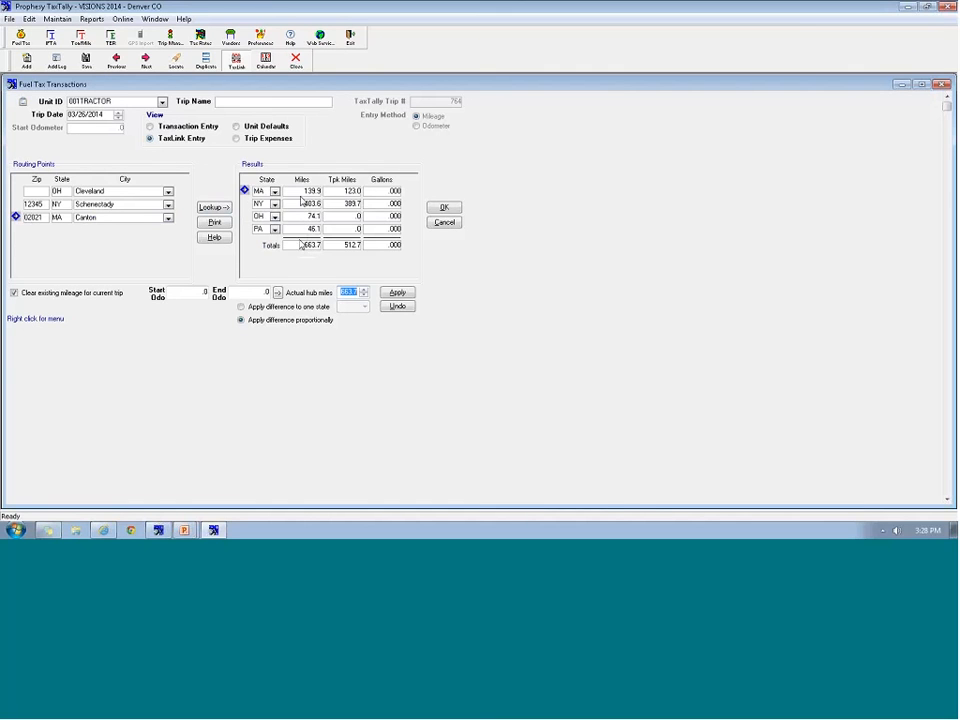
Accept the 663.7-mile route and log 100 gallons at 4.0999 from vendor MOBILE on the NY leg
left_click(444, 207)
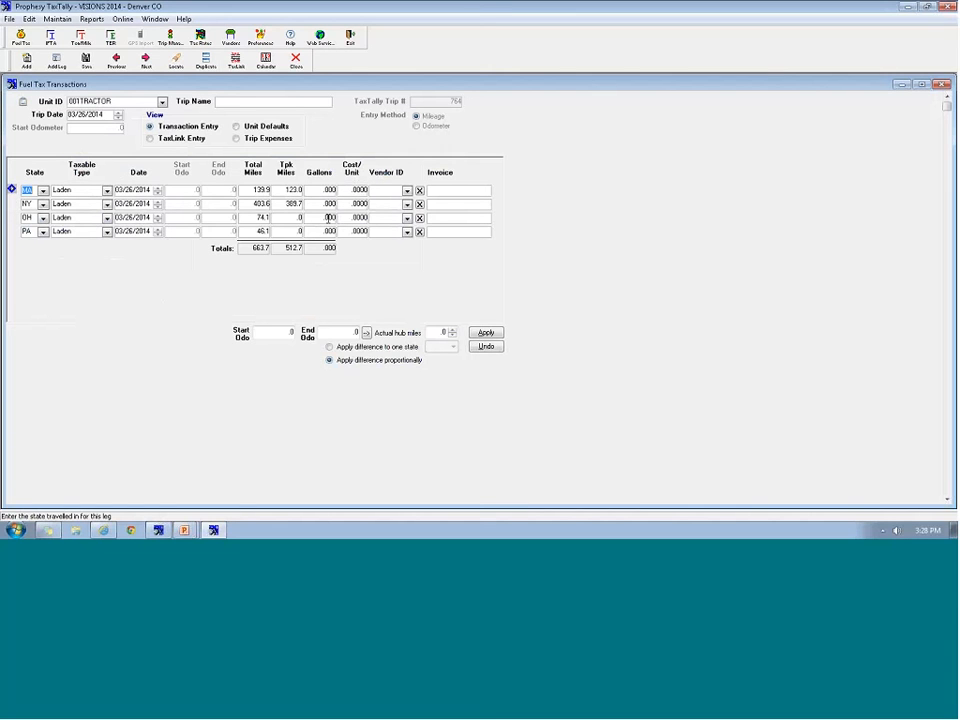
left_click(320, 203)
type("100")
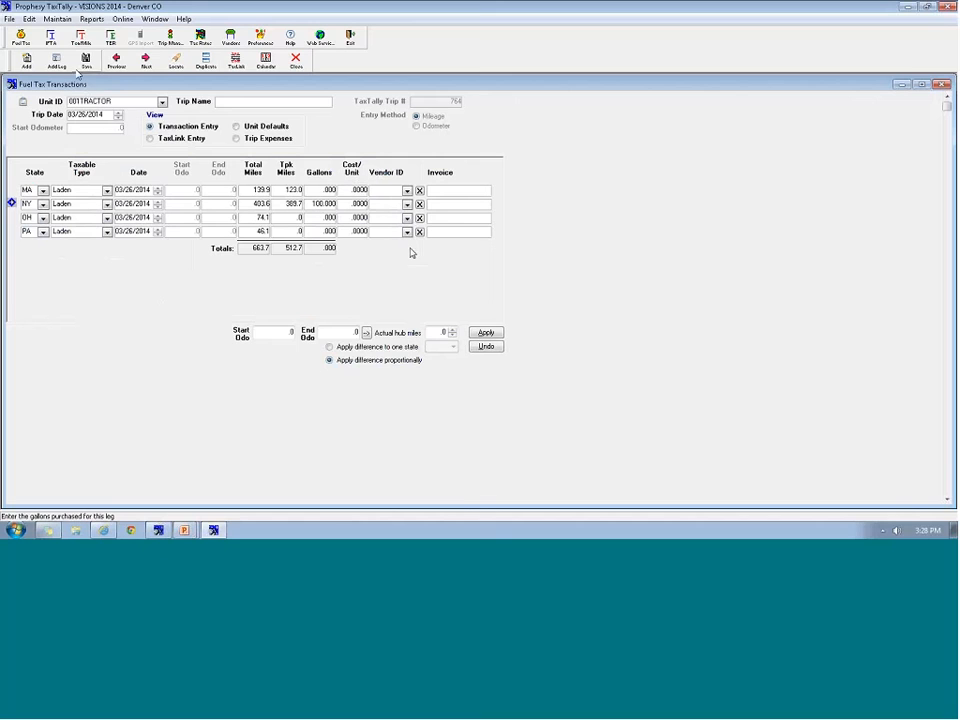
key("Tab")
type("4.0")
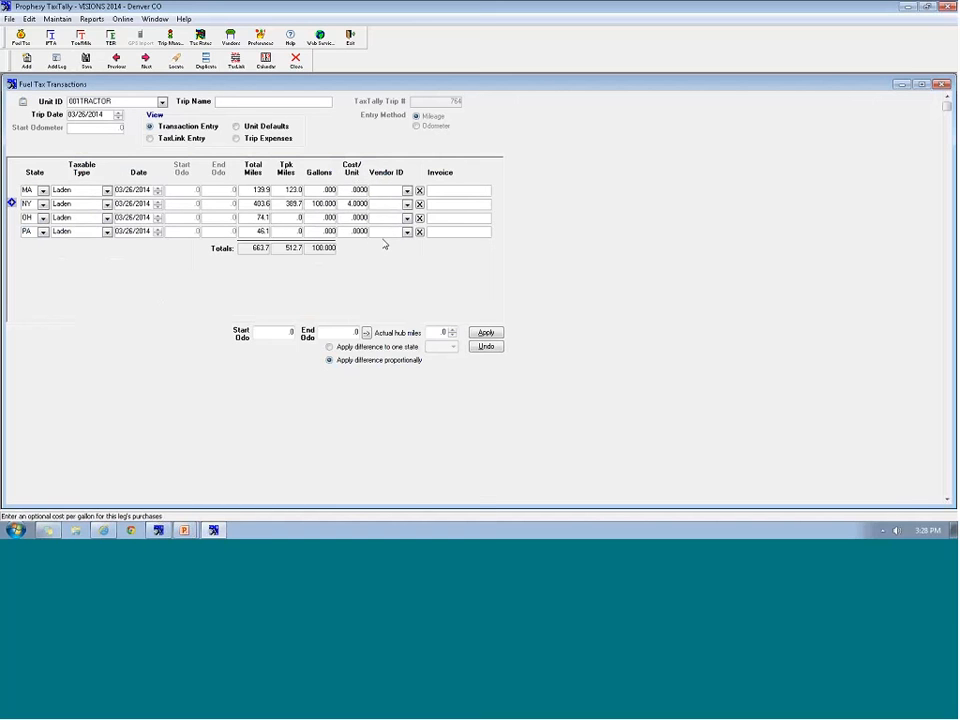
type("999")
left_click(407, 203)
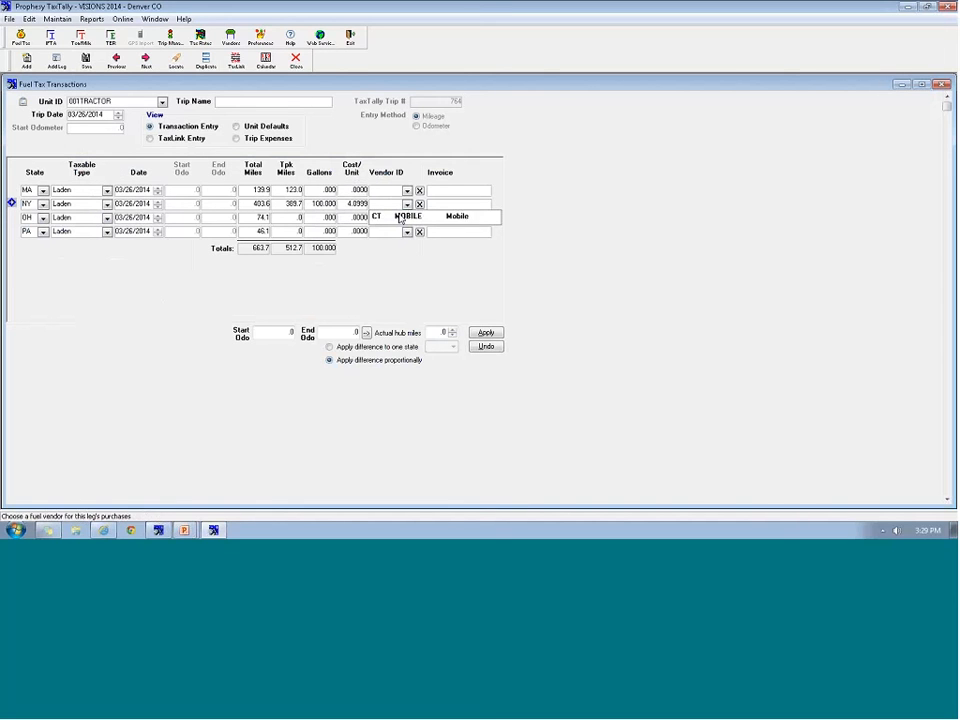
left_click(400, 217)
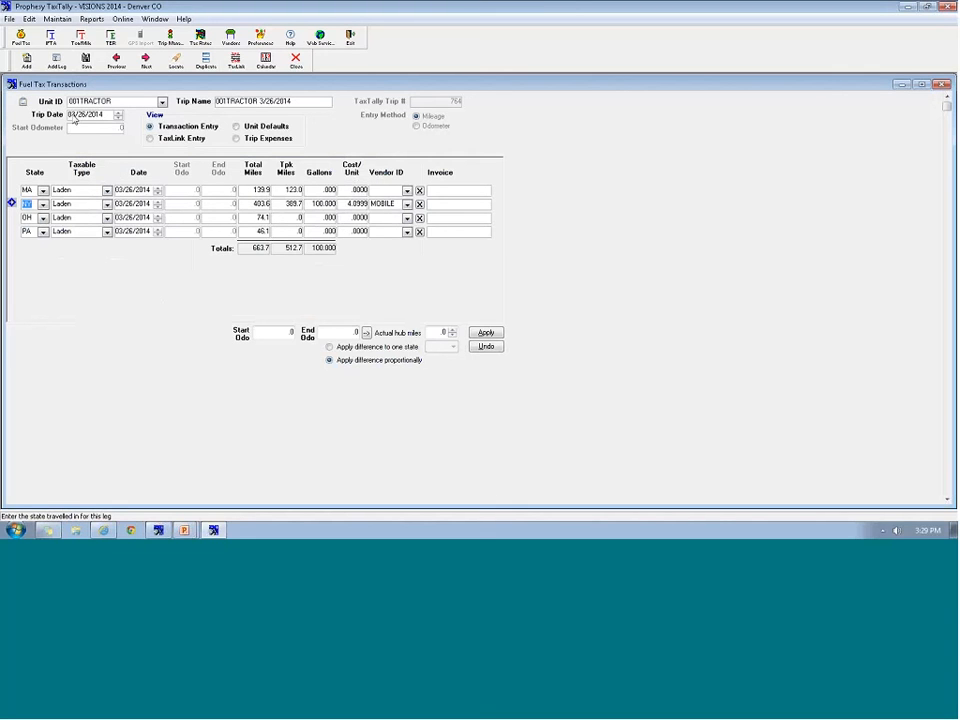
key("Down")
key("Down")
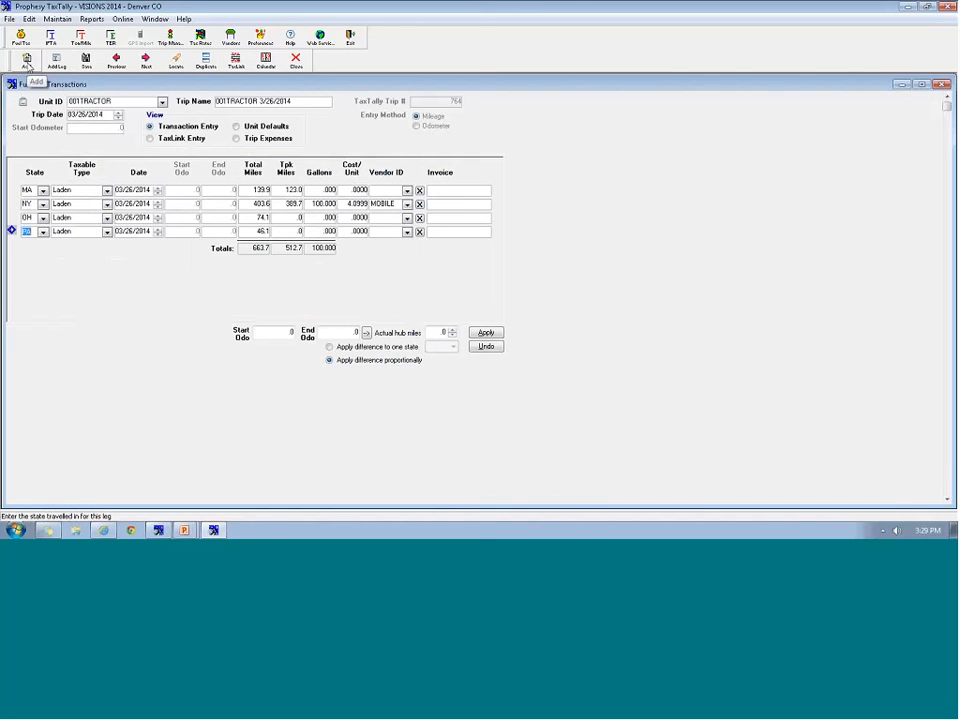
Start a new 002TRACTOR trip whose first MA leg ends at odometer 225,100
left_click(28, 61)
left_click(161, 101)
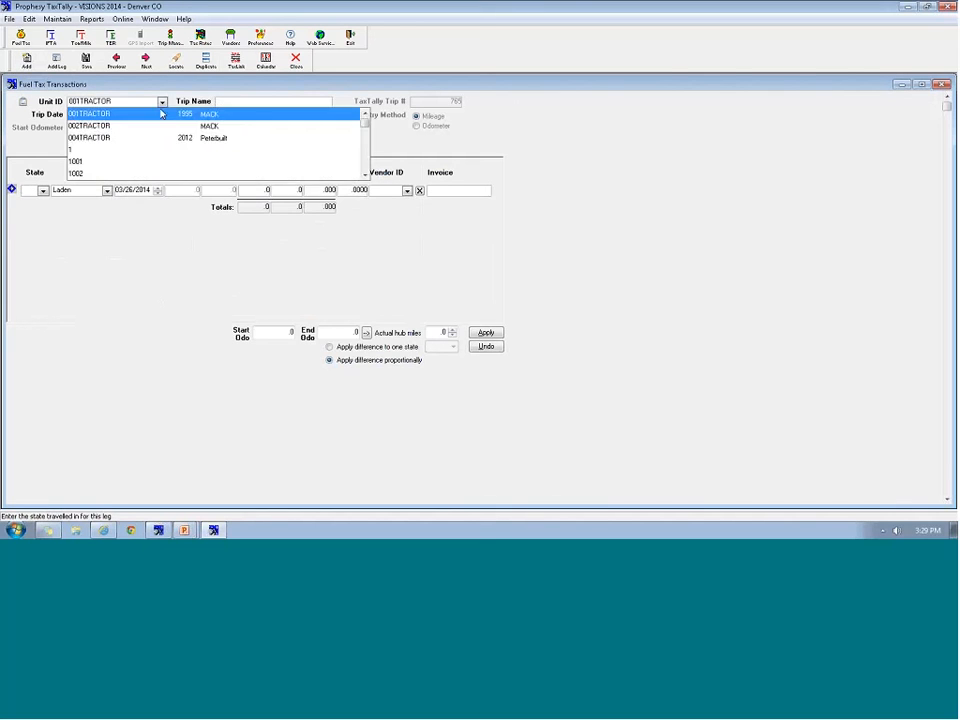
left_click(76, 127)
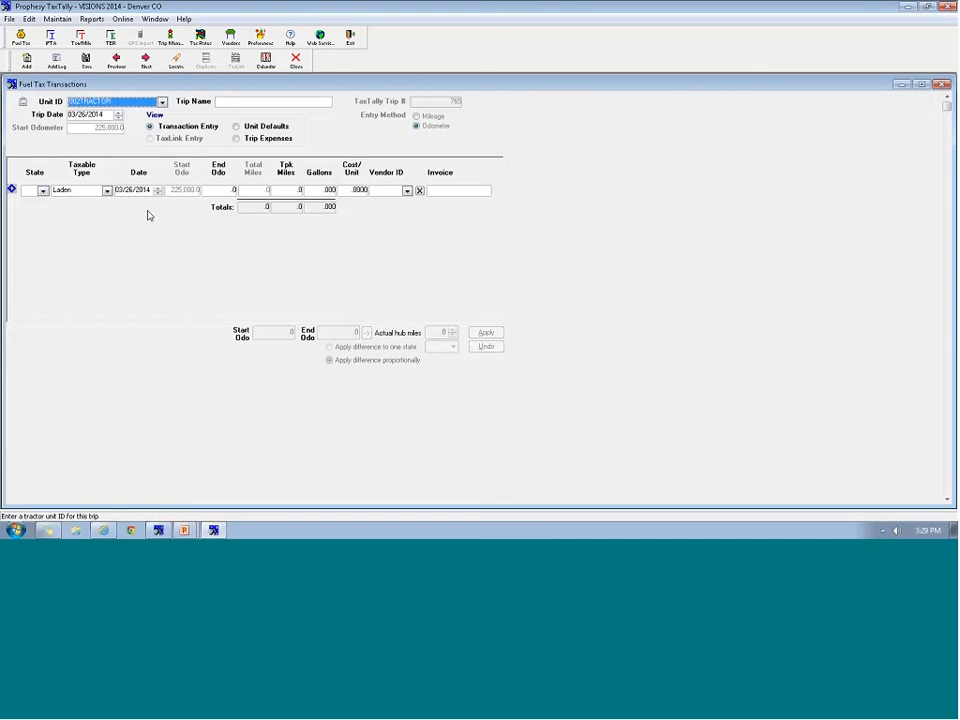
left_click(43, 191)
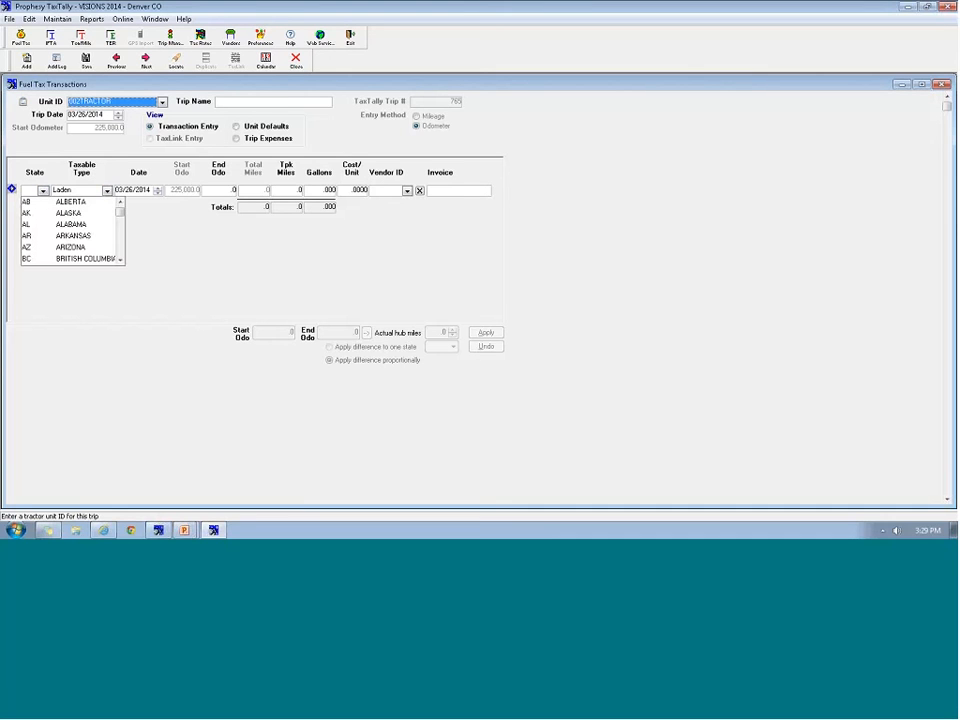
type("MA")
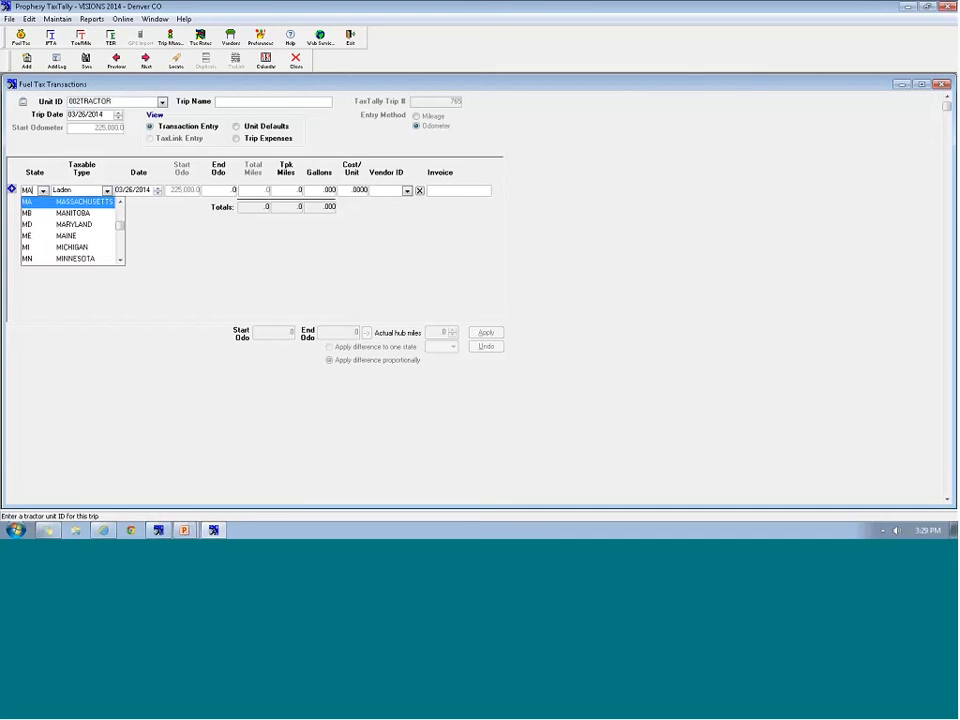
left_click(34, 202)
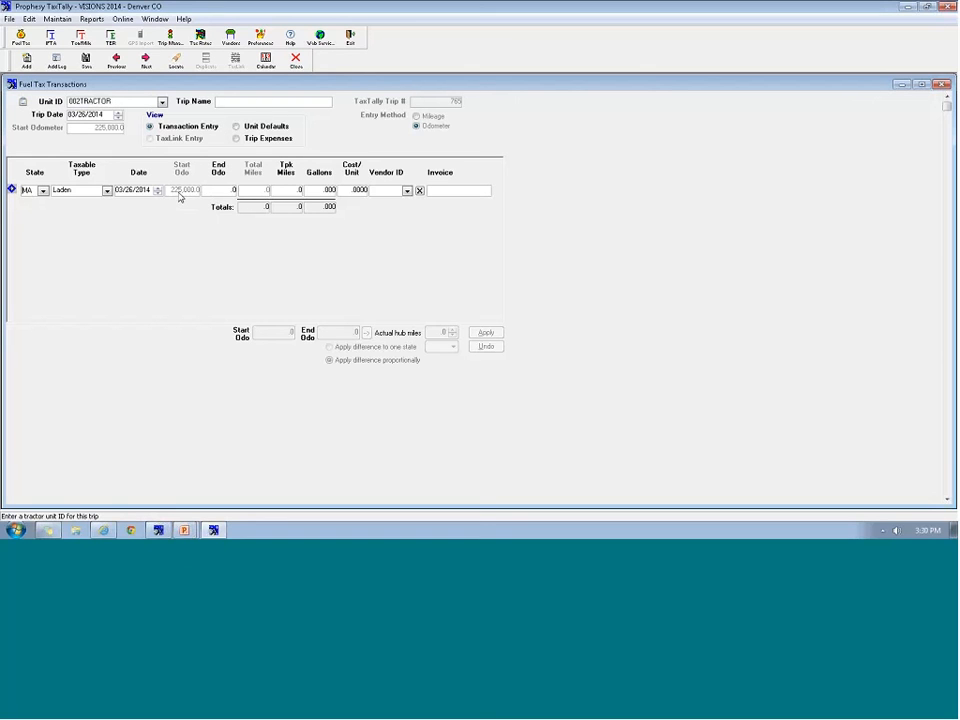
left_click(222, 191)
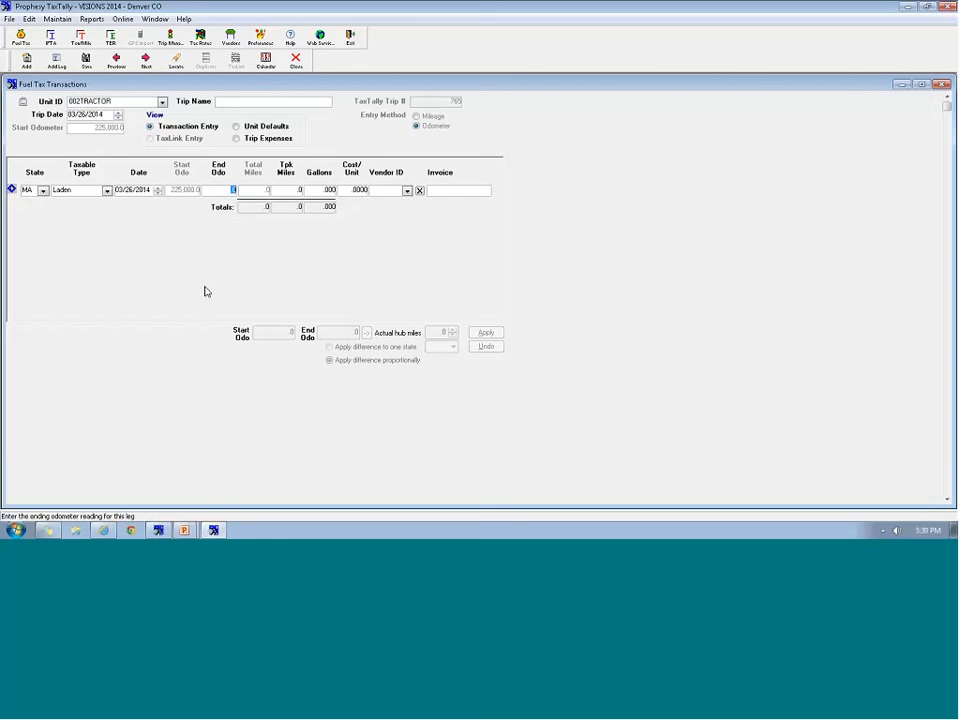
type("220")
type("5,100.")
type("0")
key("Tab")
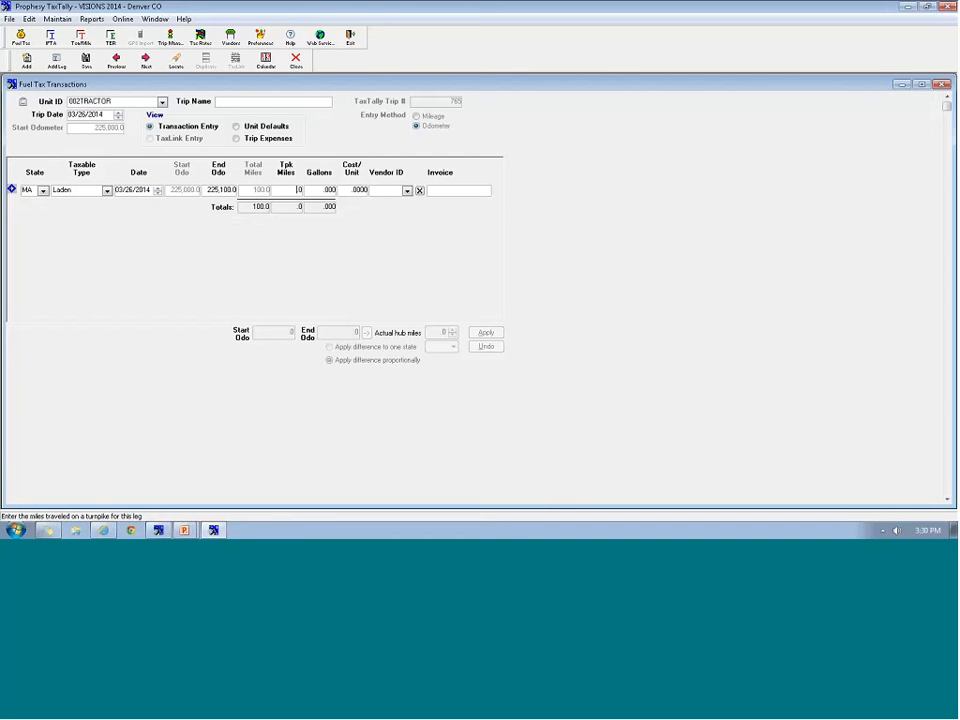
Add a CT leg ending at odometer 225,230
key("Return")
type("CT")
key("Tab")
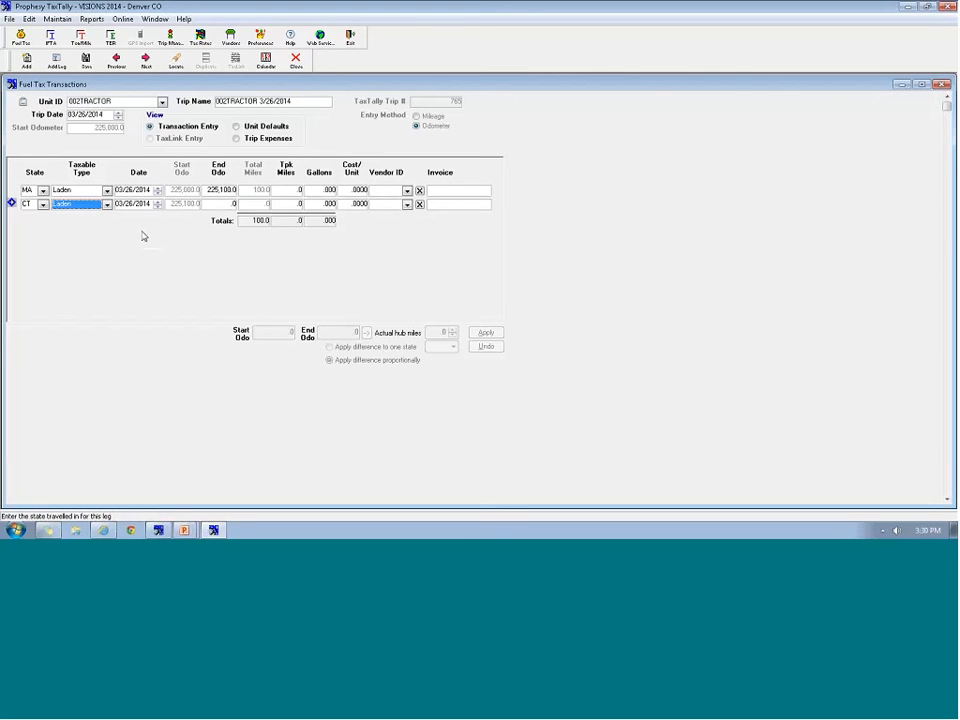
left_click(212, 207)
type("225.0")
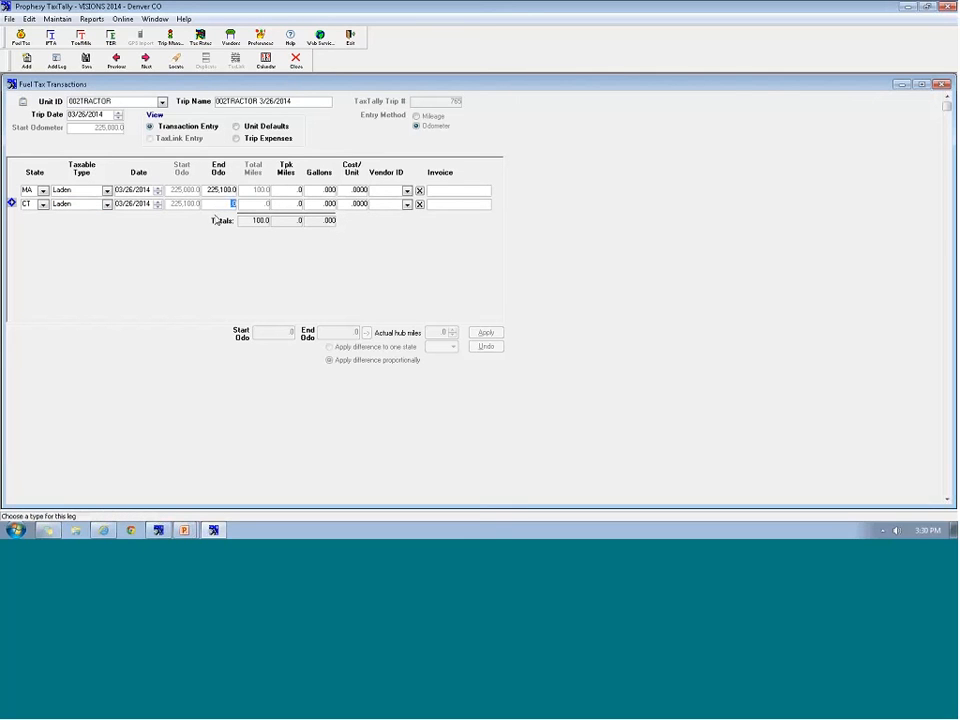
type("230")
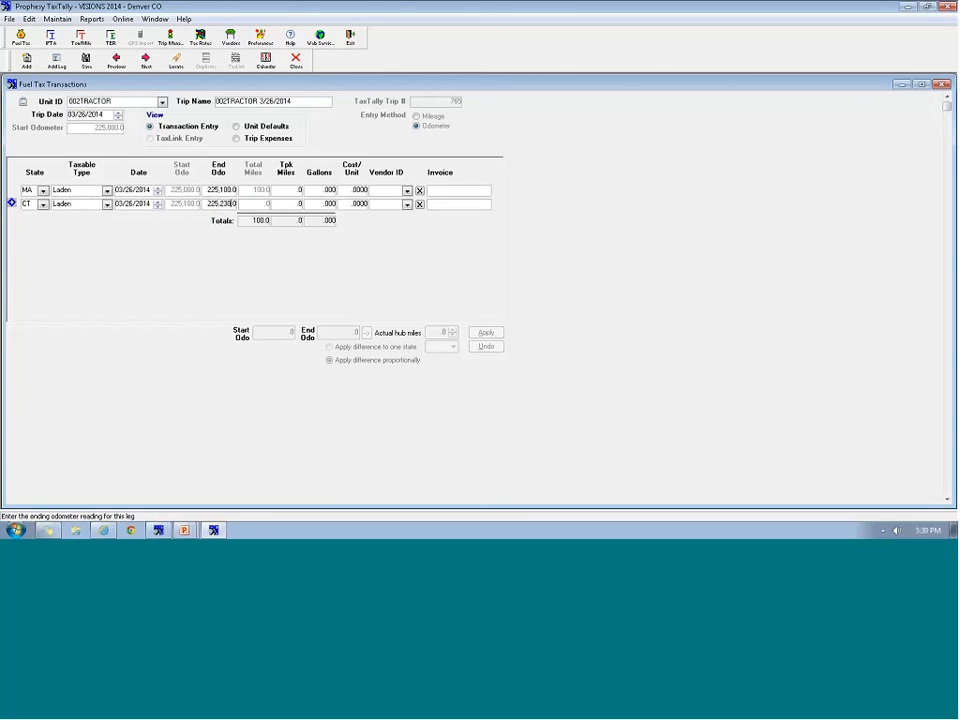
key("Tab")
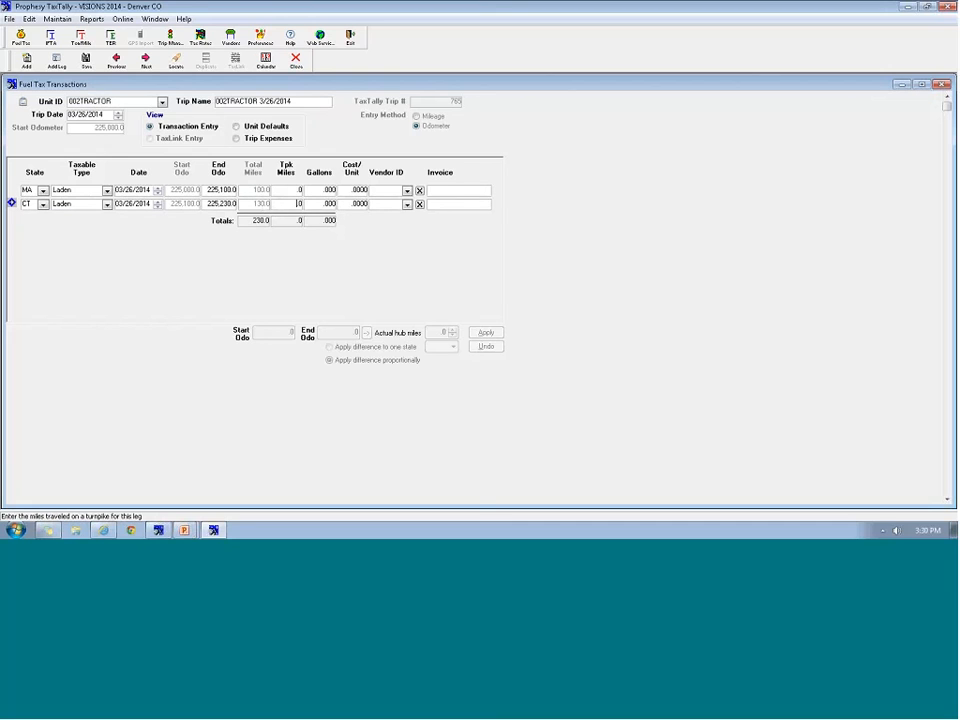
Add a NY leg ending at odometer 225,630
left_click(57, 61)
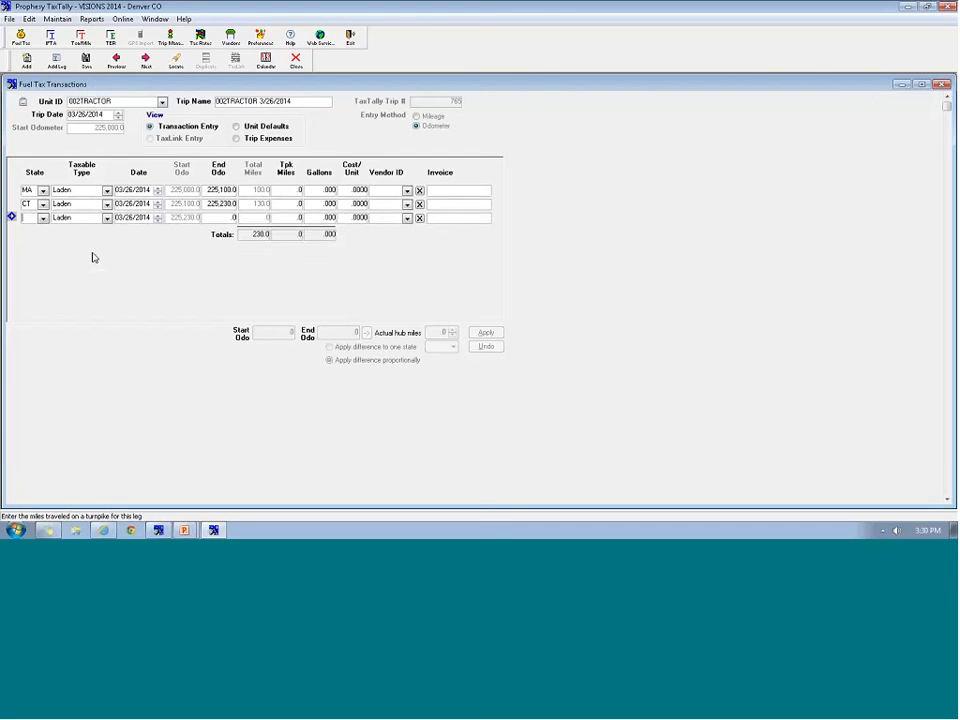
type("NY")
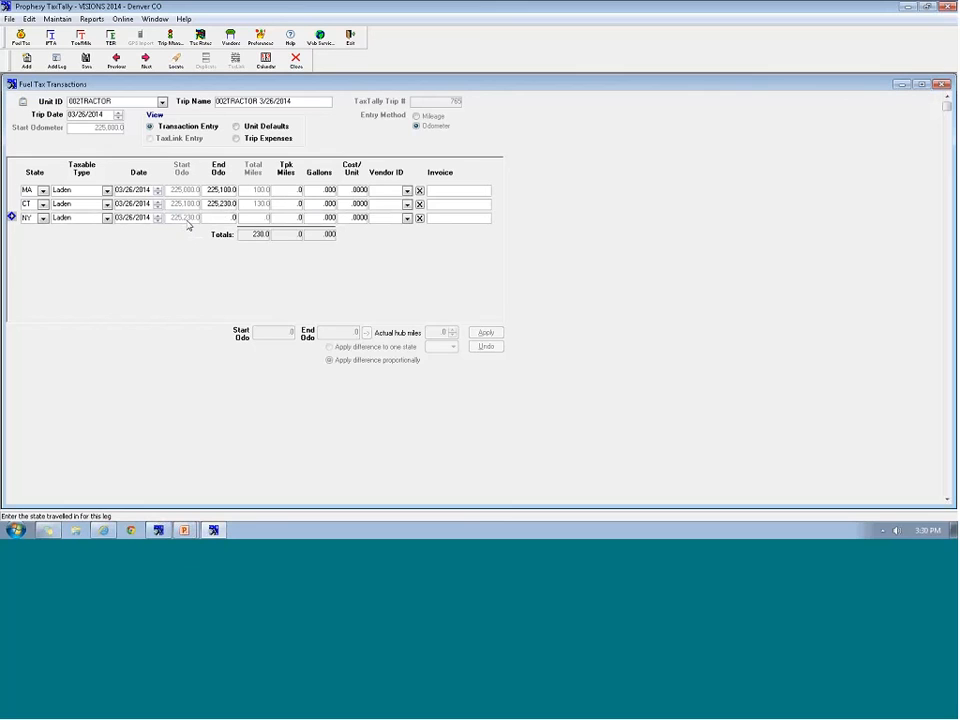
key("Tab")
key("Tab")
key("Tab")
type("225,630")
key("Tab")
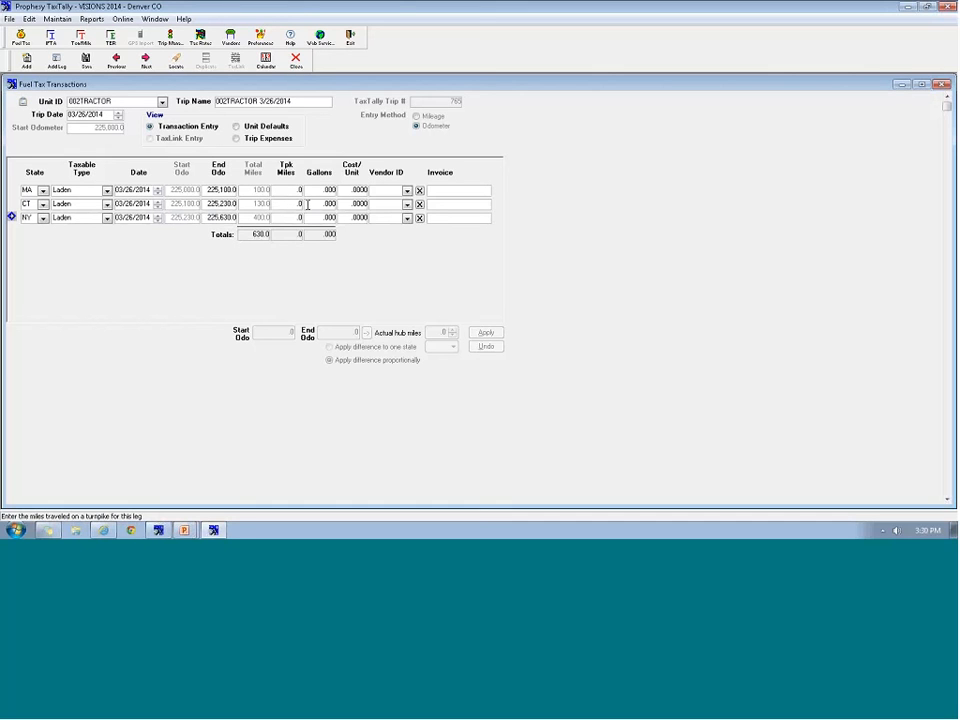
Record 100 gallons at 4.0599 from vendor MOBILE on the CT leg
left_click(316, 190)
left_click(314, 204)
type("100")
key("Tab")
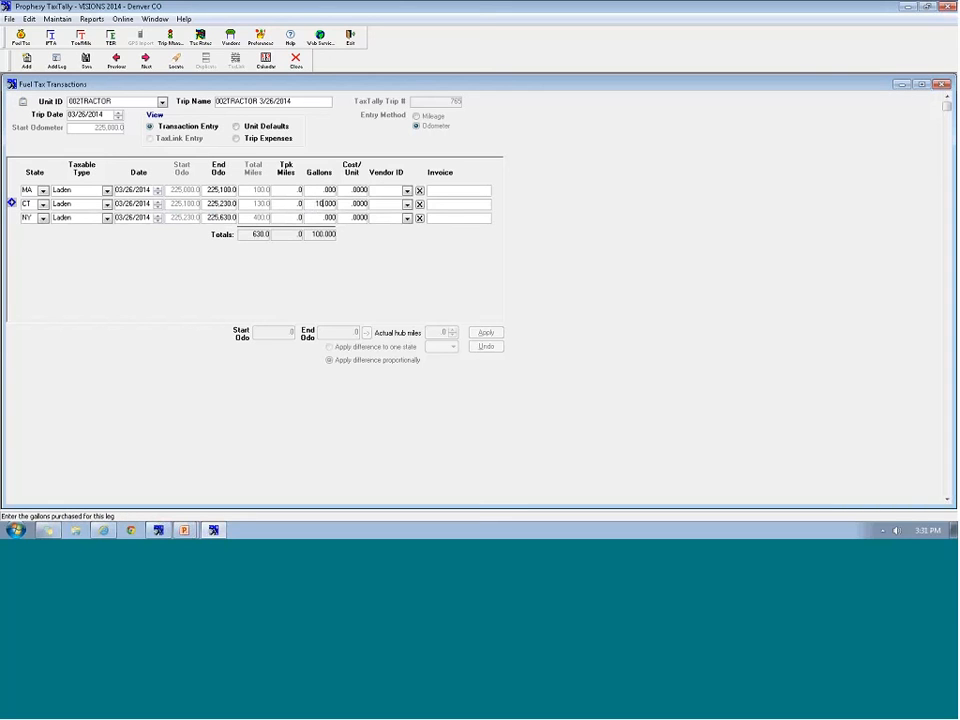
type("4.0599")
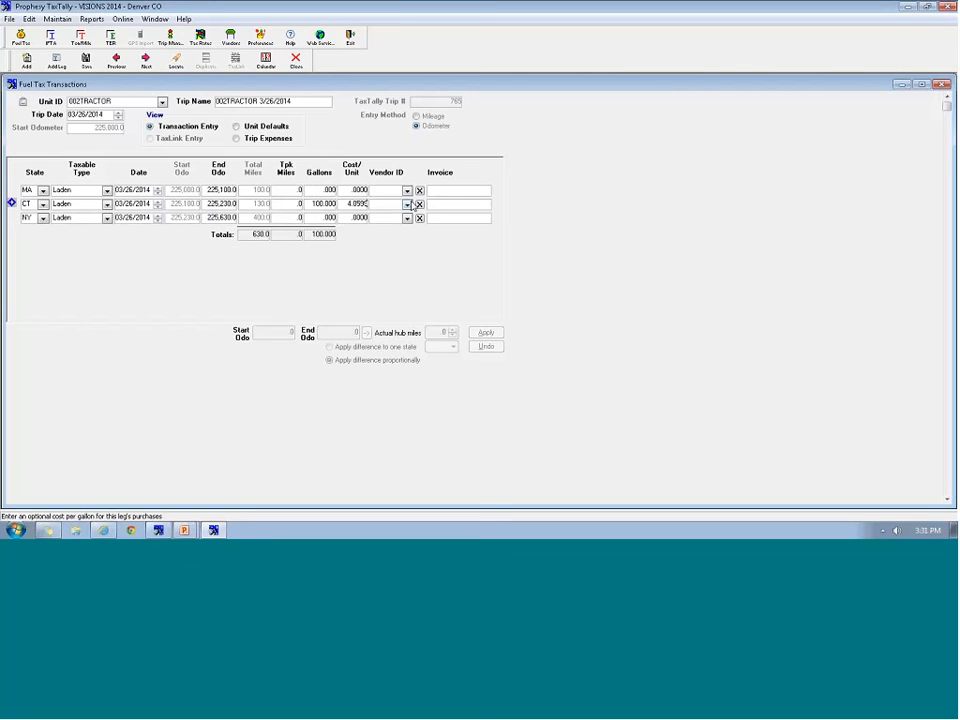
left_click(407, 204)
left_click(386, 217)
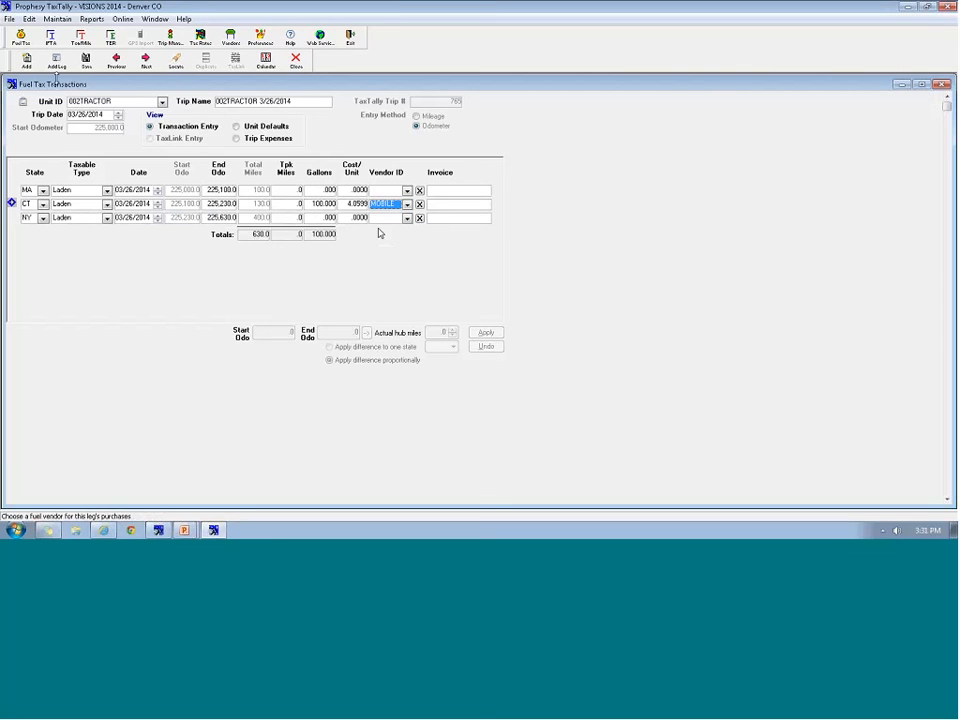
left_click(234, 218)
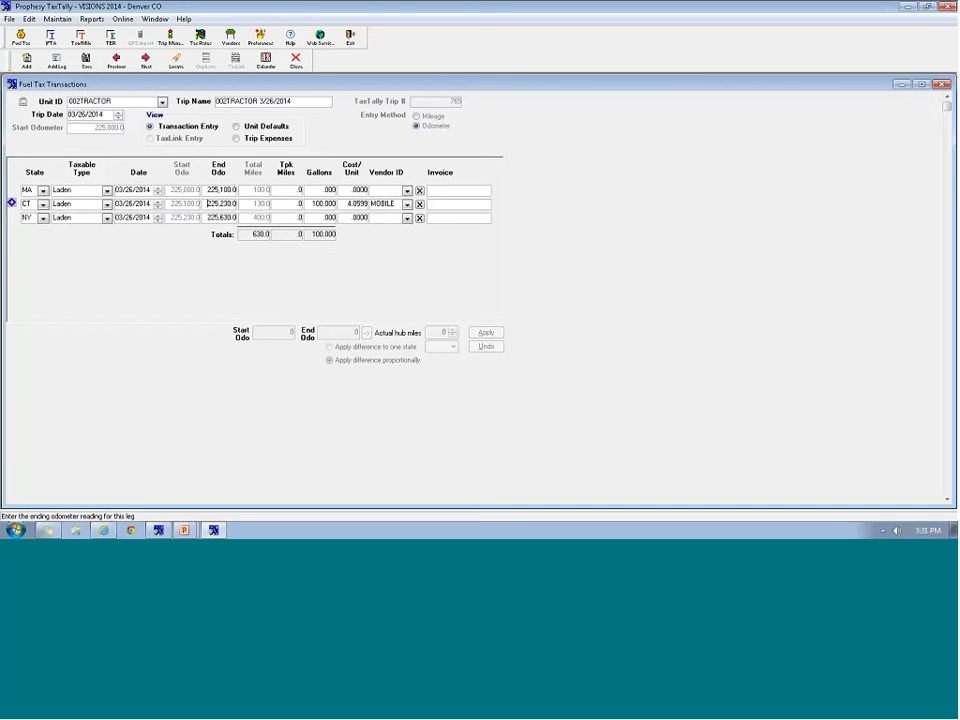
left_click(221, 204)
key("Down")
Run the Distance and Fuel Purchased by Tractor report at summary level for the current month
left_click(295, 67)
left_click(71, 19)
mouse_move(86, 114)
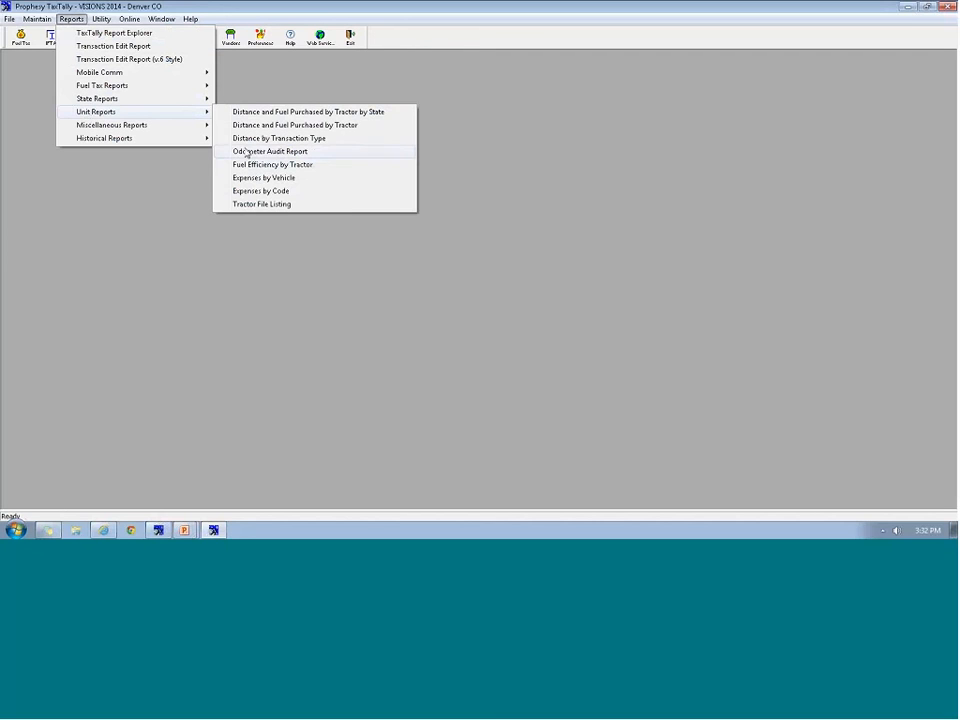
left_click(293, 125)
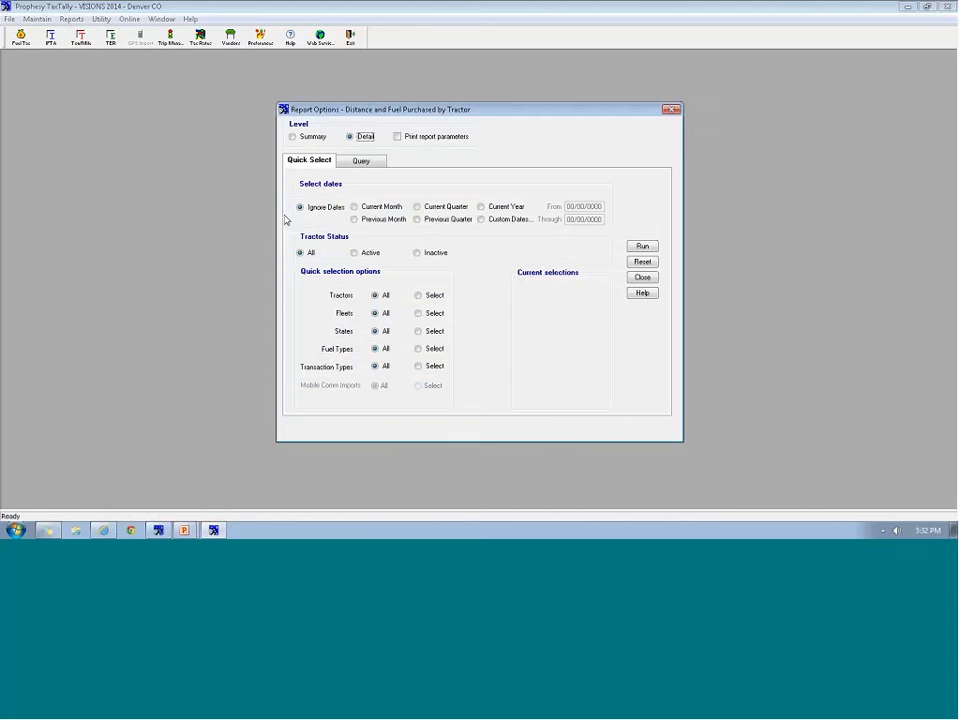
left_click(292, 136)
left_click(356, 208)
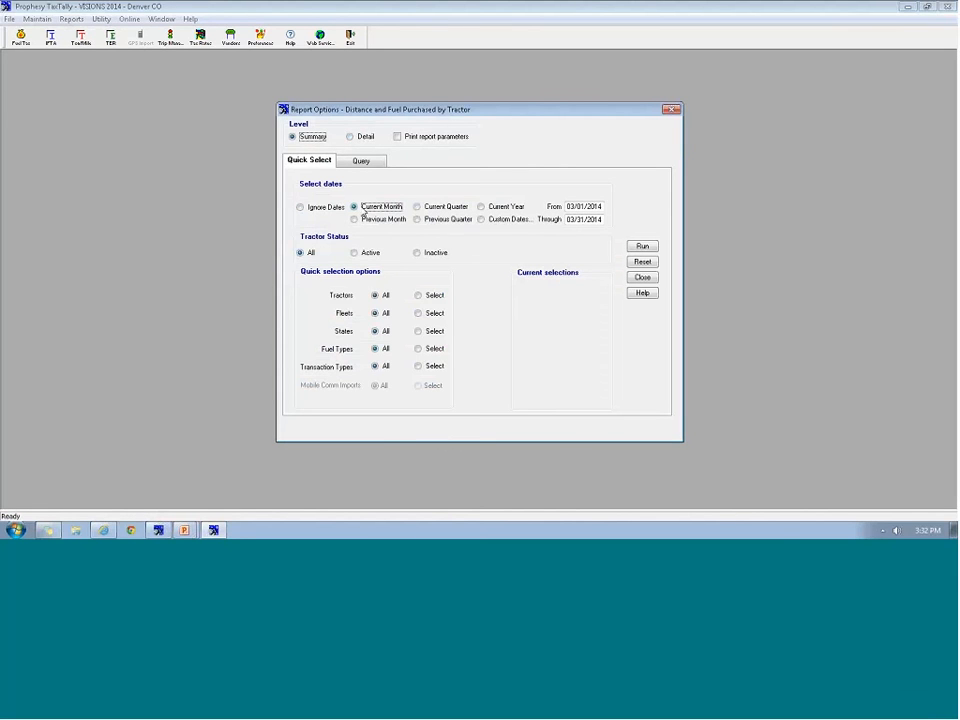
left_click(640, 247)
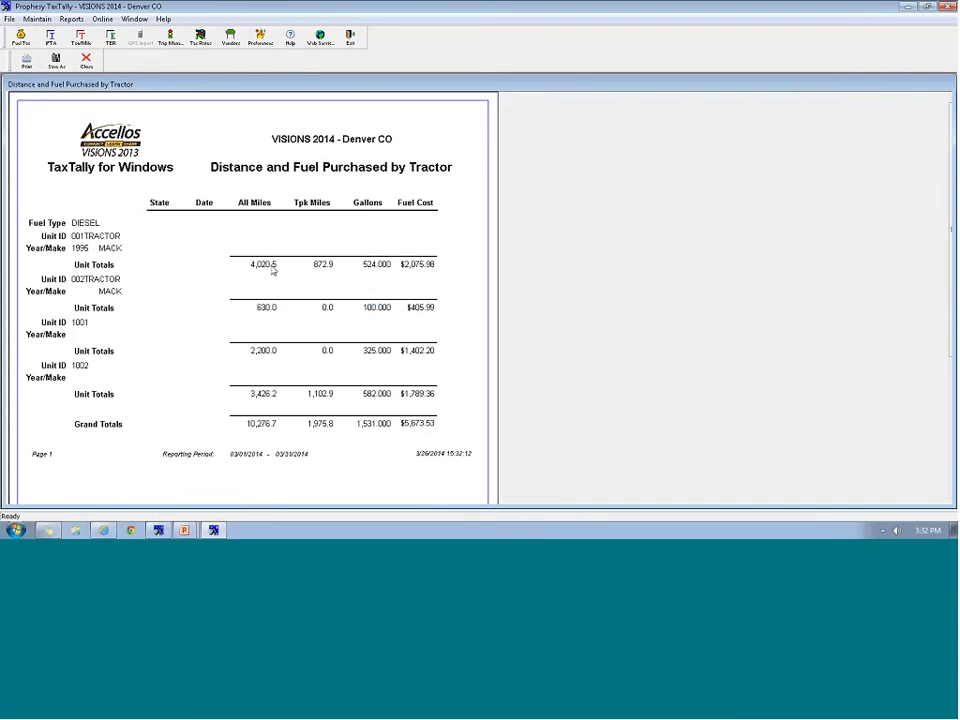
Close the report preview, then reopen and close the fuel tax transactions window
left_click(92, 61)
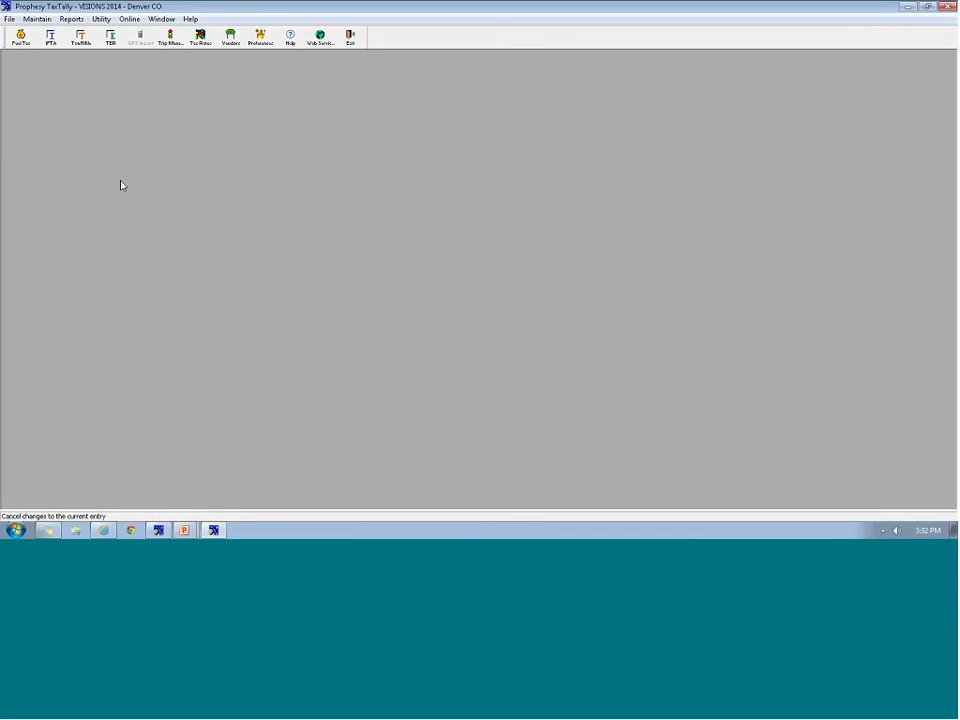
left_click(20, 37)
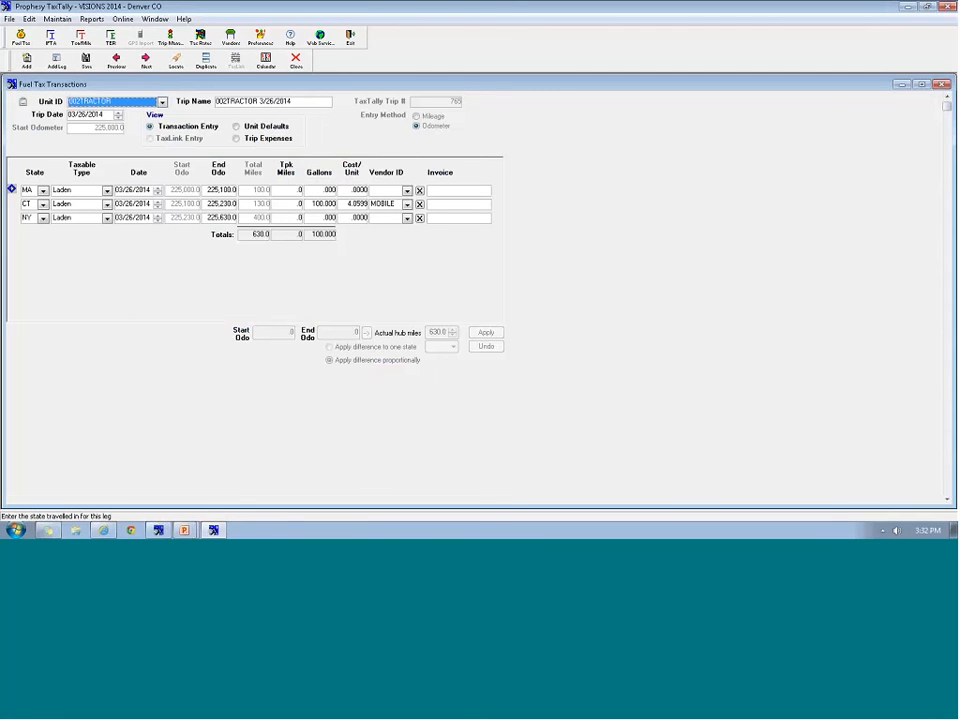
left_click(296, 62)
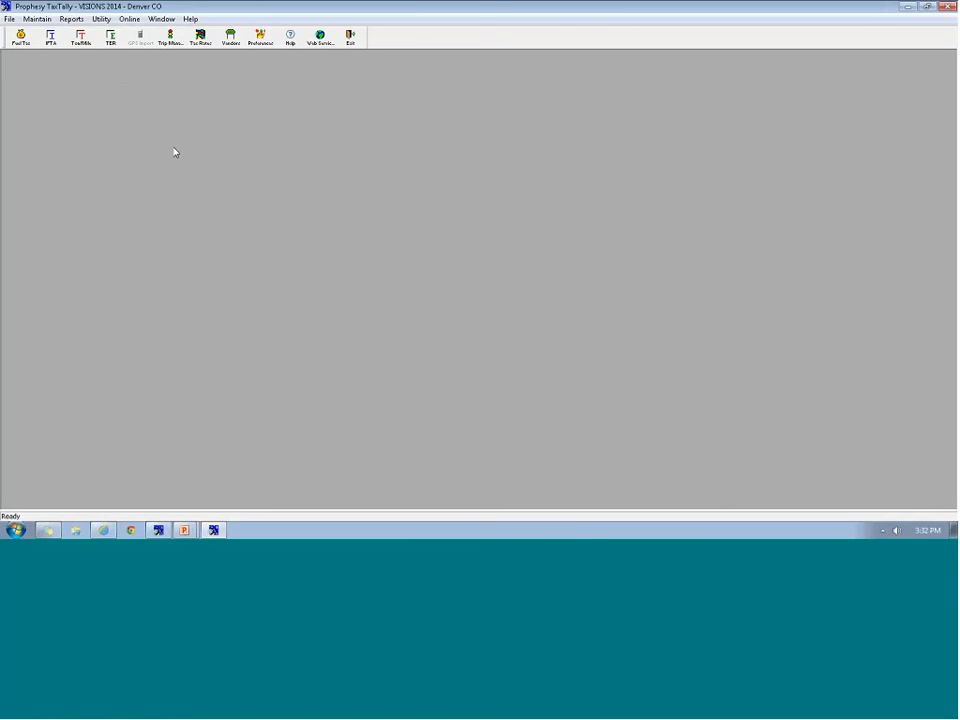
Run the IFTA report for the current month with all fleets included
left_click(52, 40)
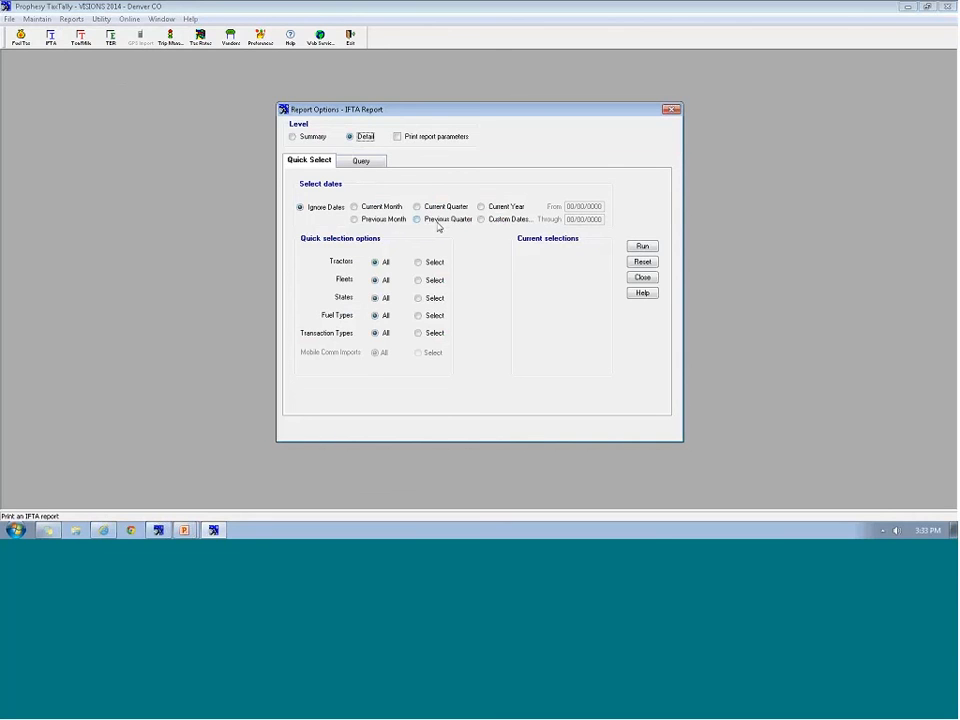
left_click(388, 209)
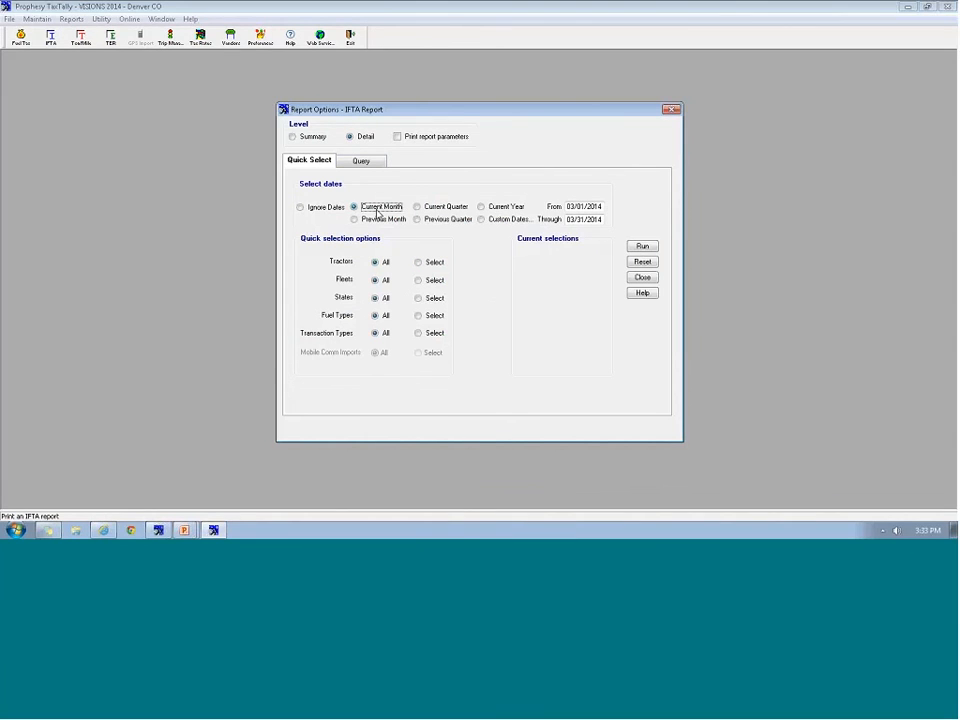
left_click(433, 283)
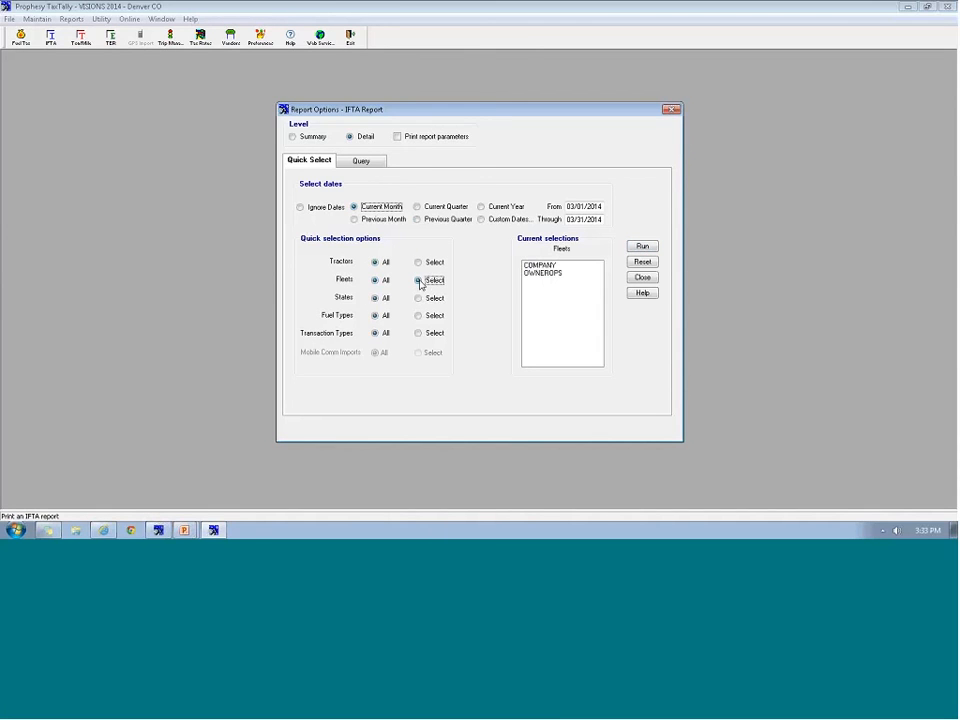
left_click(538, 266)
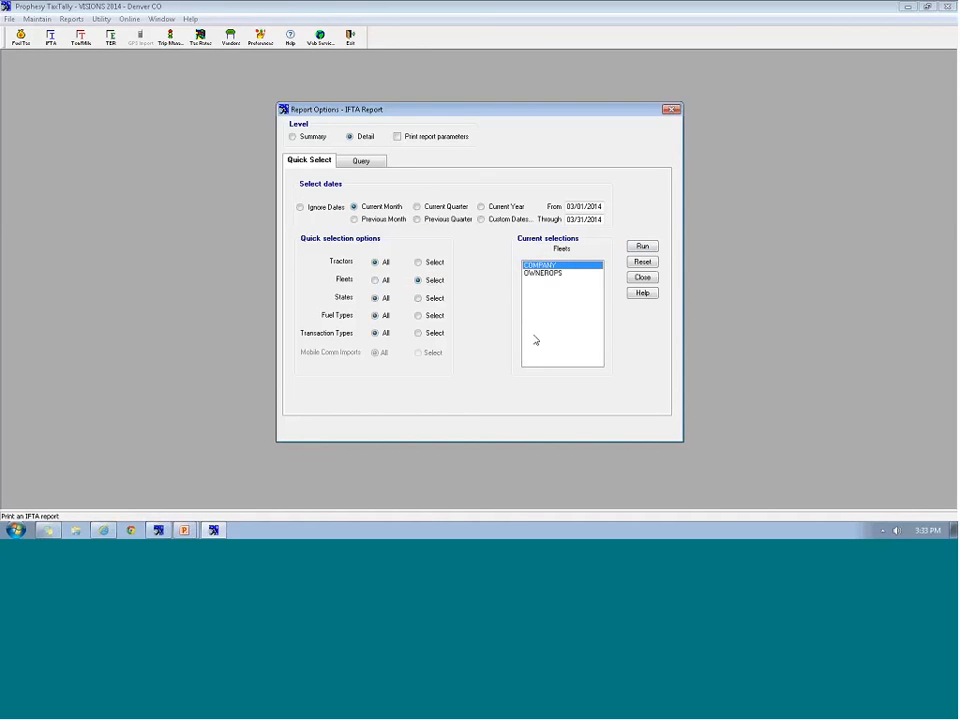
left_click(375, 280)
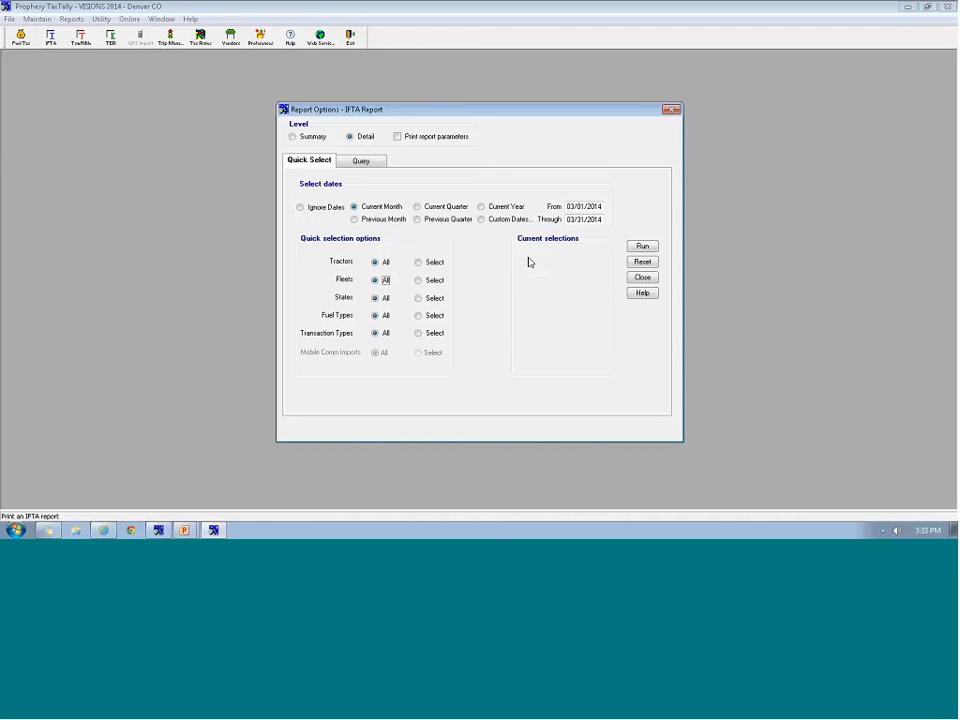
left_click(642, 246)
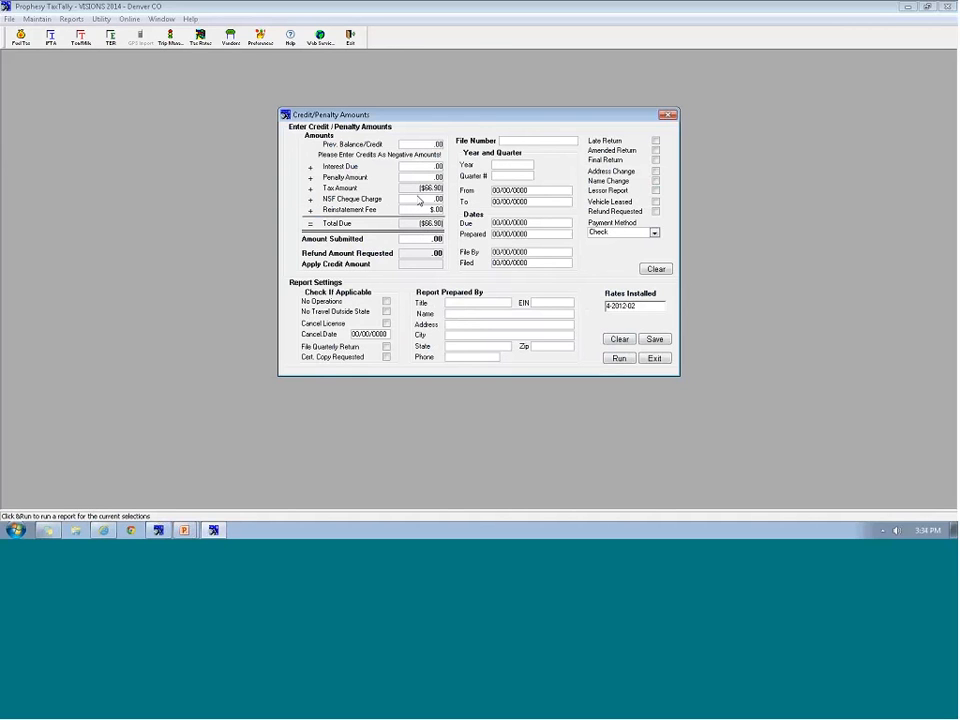
Enter a 300.00 previous balance/credit, then clear it back to .00
left_click(411, 146)
type("300")
key("Tab")
left_click(421, 146)
key("Delete")
key("Delete")
key("Delete")
key("Tab")
Set the return to year 2014, quarter 1, and run the report
left_click(519, 143)
key("Tab")
type("2014")
key("Tab")
type("1")
key("Tab")
left_click(622, 358)
Generate the Q1 2014 Connecticut IFTA reports and open them from the Connecticut DIESEL Detail entry
left_click(619, 359)
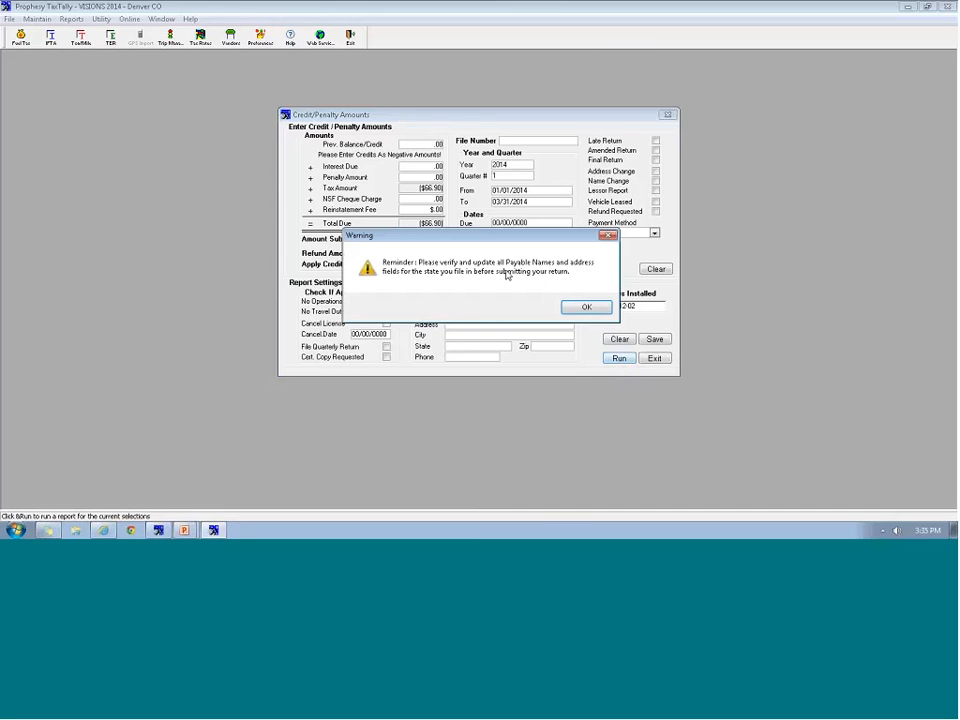
left_click(584, 308)
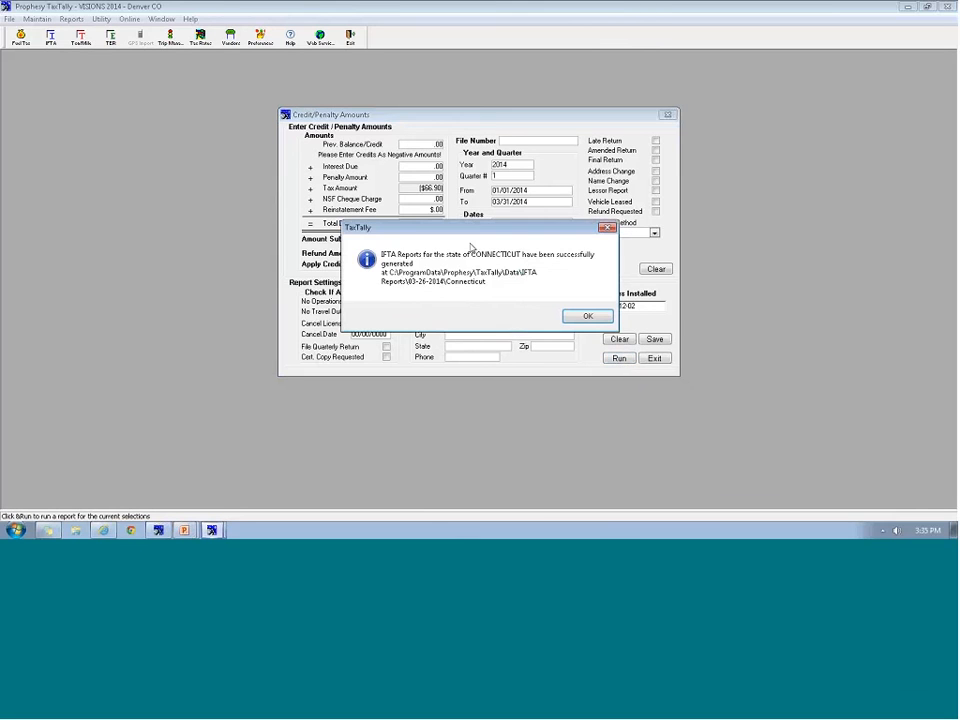
left_click(579, 317)
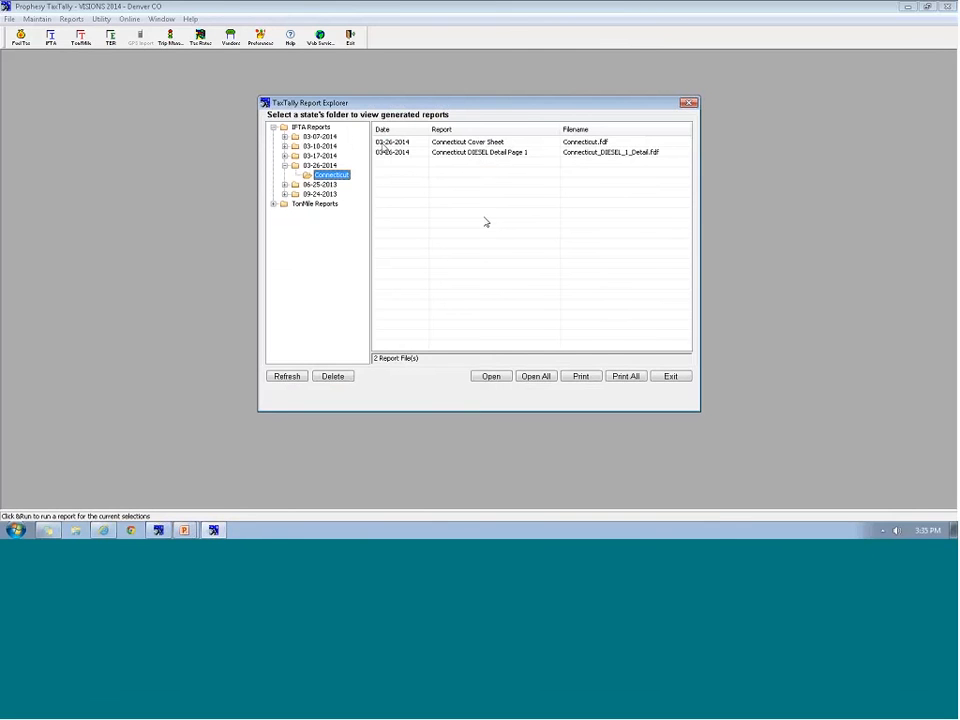
left_click(478, 152)
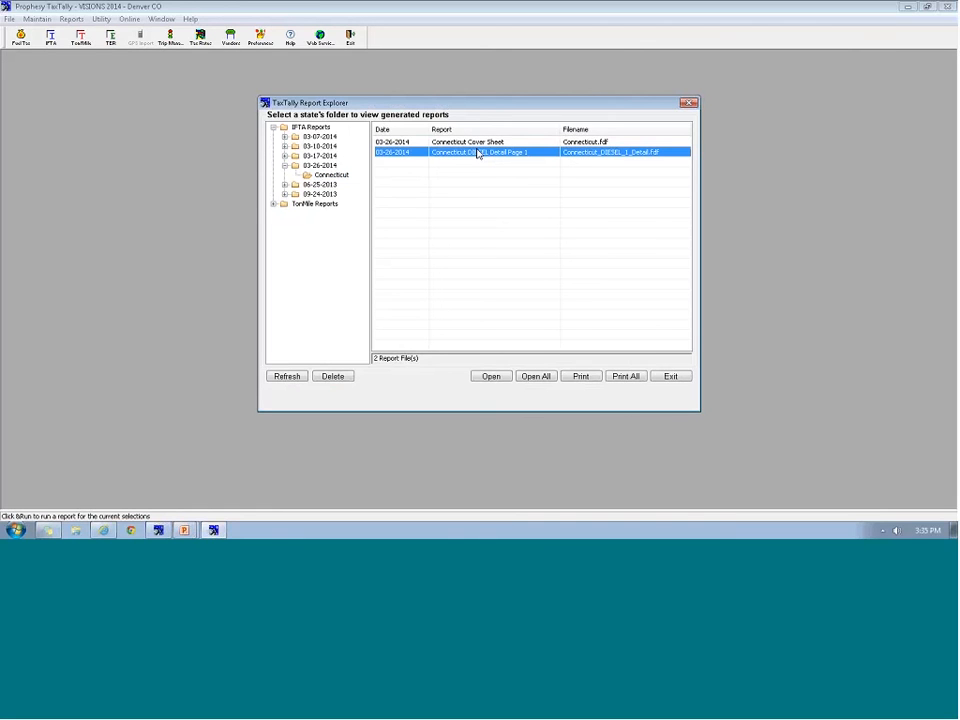
double_click(478, 152)
left_click(477, 155)
left_click(536, 376)
Open all Connecticut reports and scroll the IFTA-100-MN return to check the (66.90) balance
left_click(536, 377)
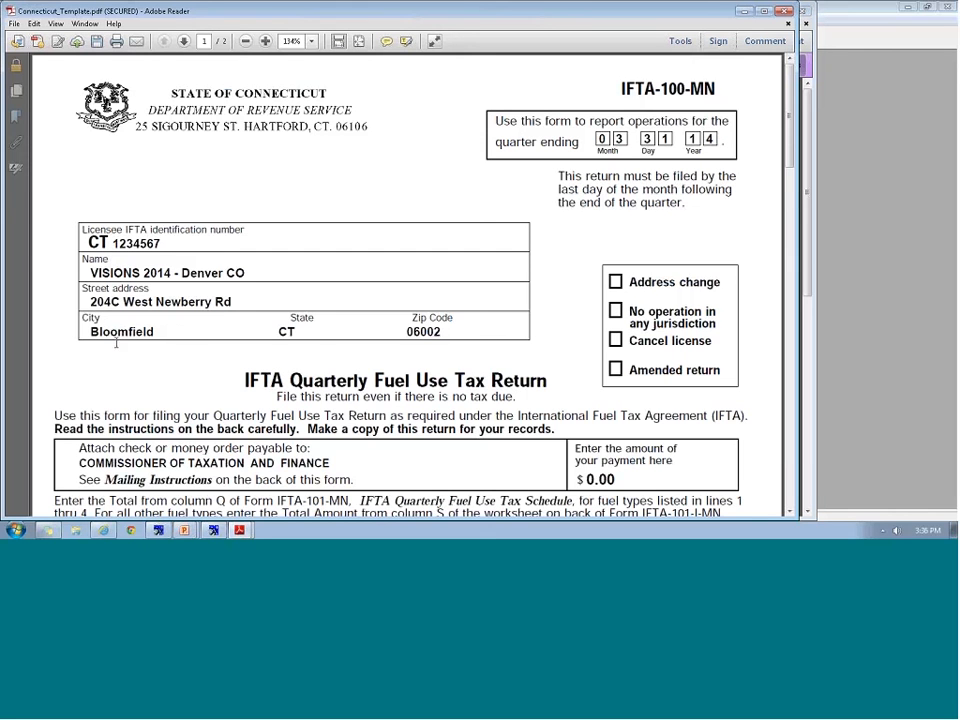
left_click_drag(788, 150, 791, 232)
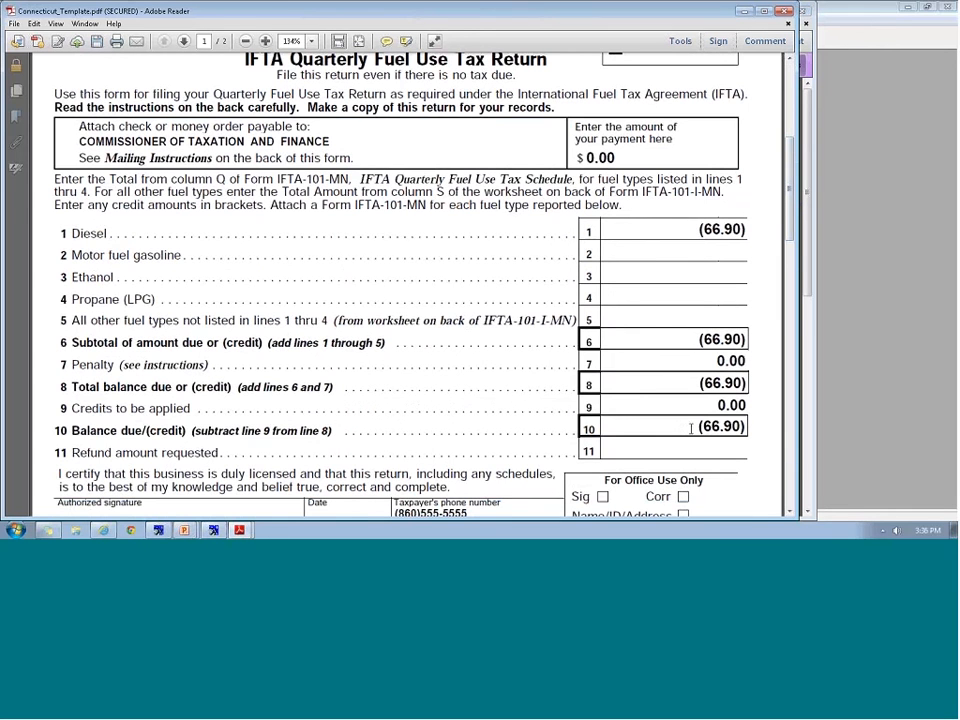
mouse_move(790, 228)
left_mouse_down()
mouse_move(790, 282)
mouse_move(767, 379)
mouse_move(744, 86)
left_mouse_up()
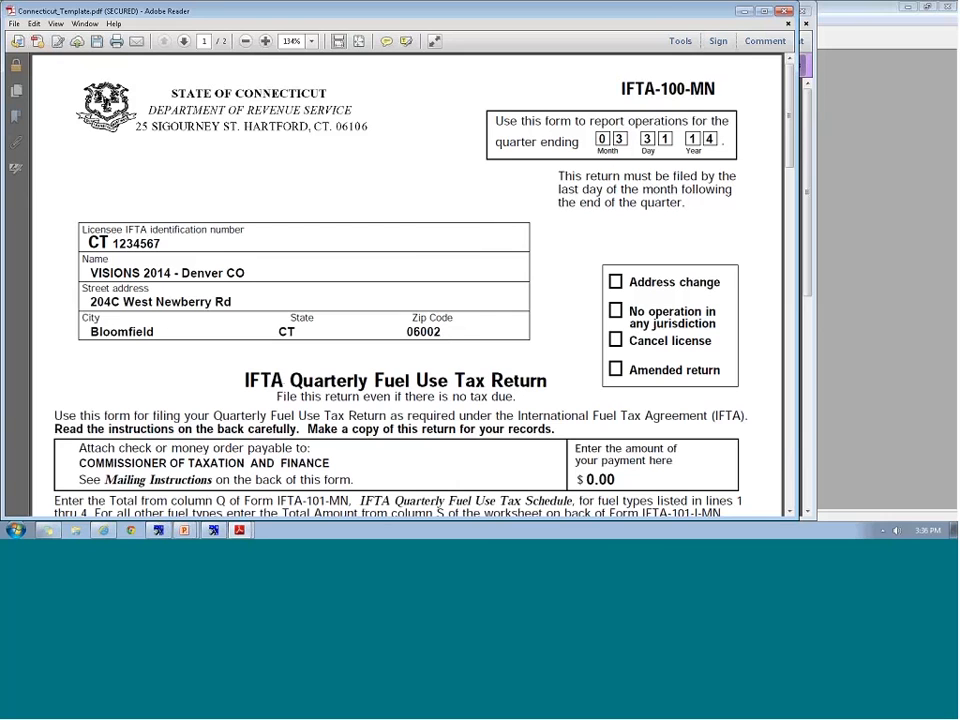
mouse_move(790, 122)
left_mouse_down()
mouse_move(790, 287)
mouse_move(790, 122)
left_mouse_up()
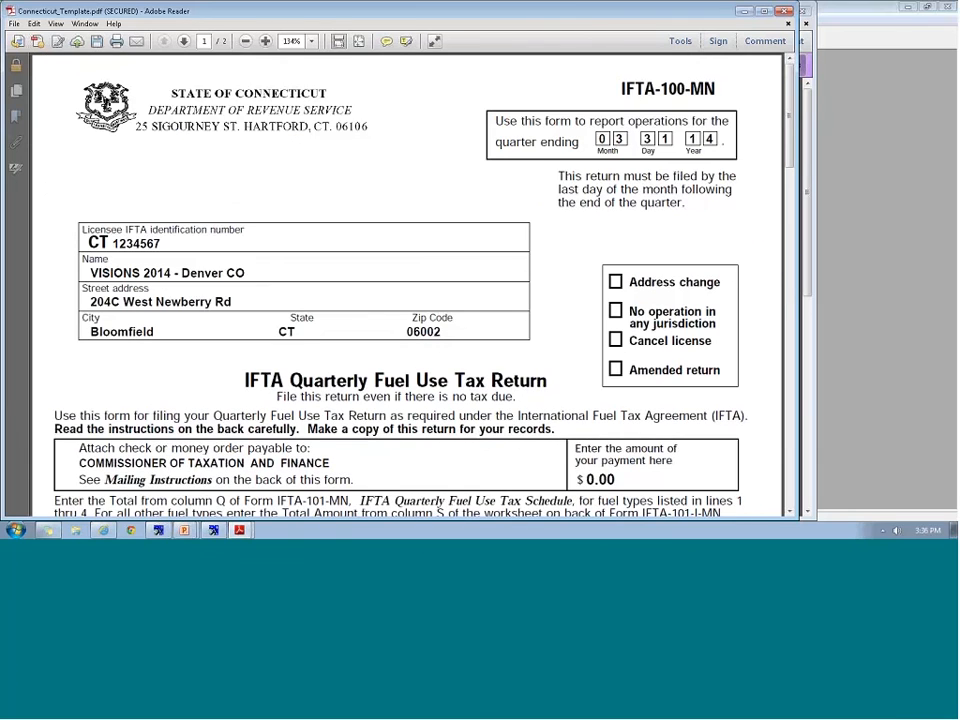
Close the Connecticut return, review the diesel schedule at 100% zoom, then close it unsaved
left_click(785, 14)
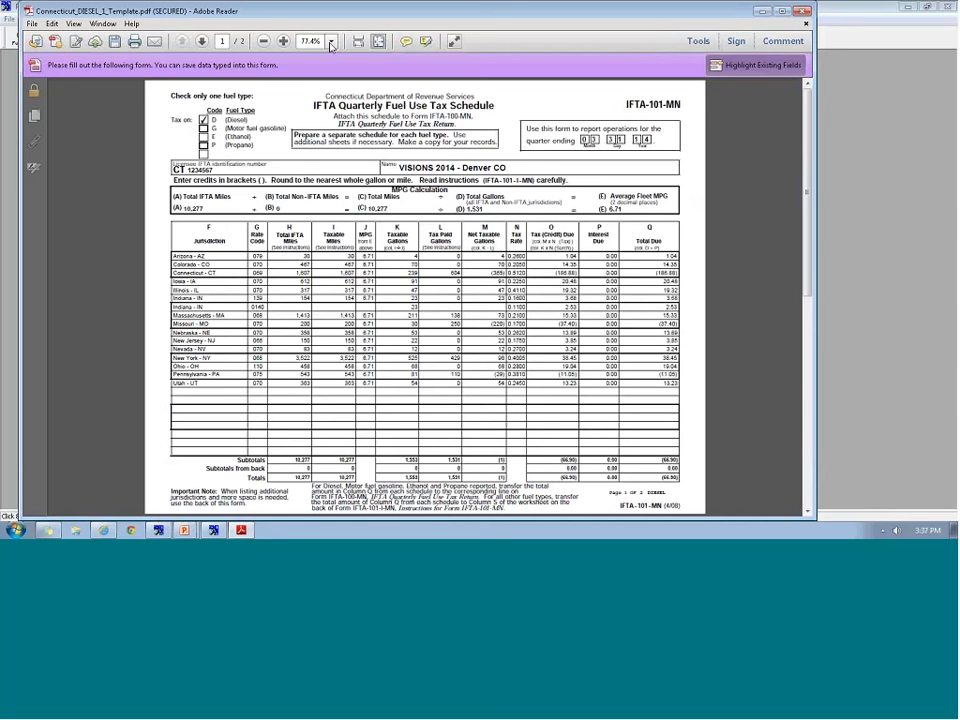
left_click(331, 42)
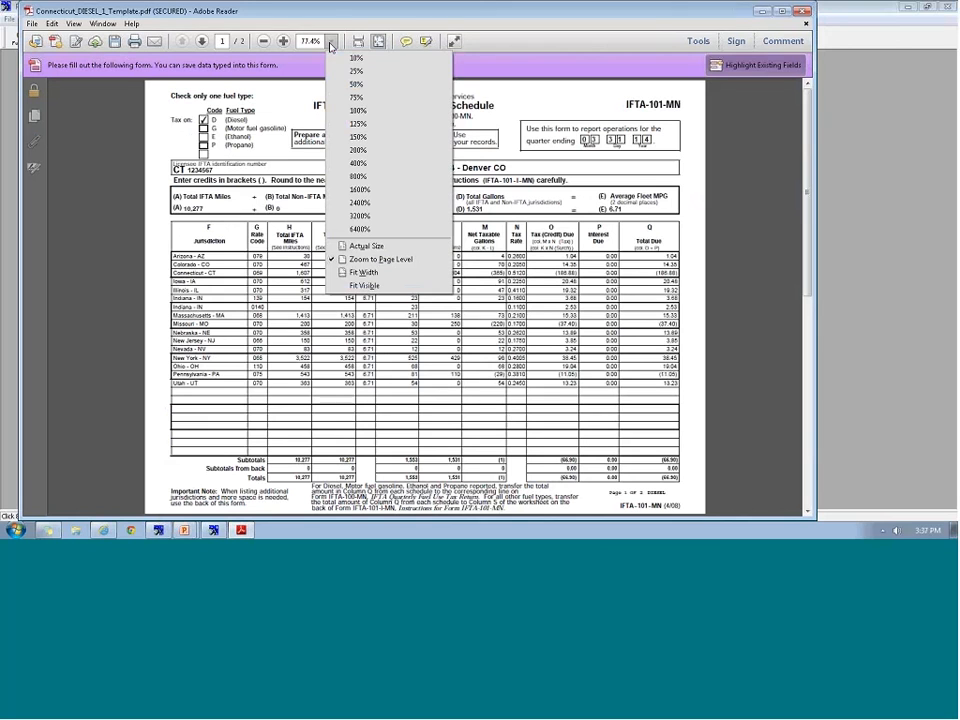
left_click(342, 113)
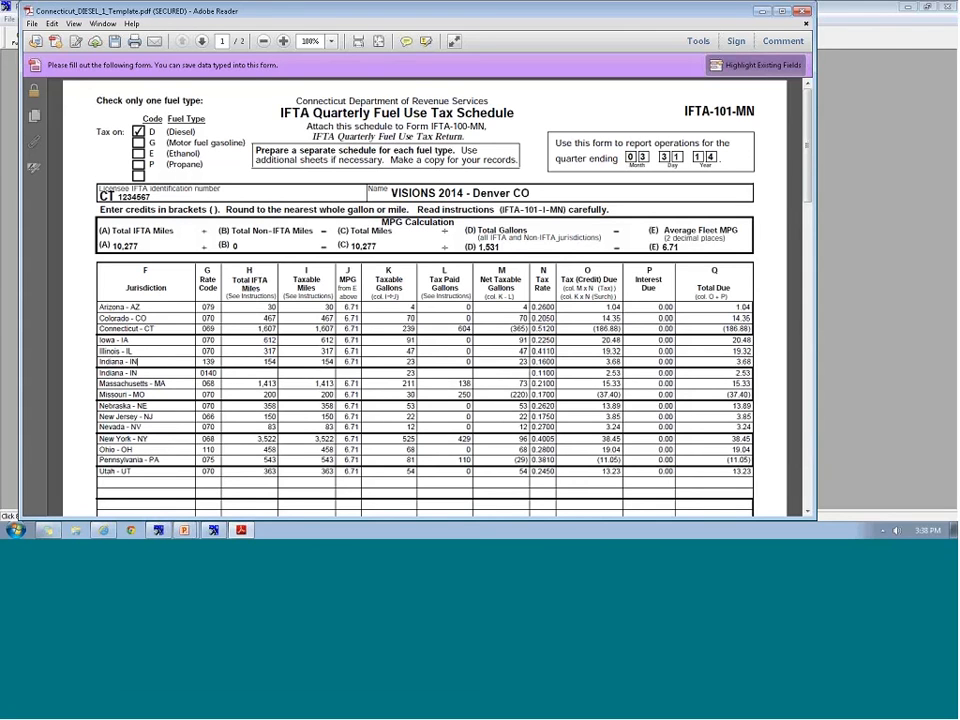
mouse_move(807, 198)
left_mouse_down()
mouse_move(806, 446)
mouse_move(797, 481)
mouse_move(802, 185)
left_mouse_up()
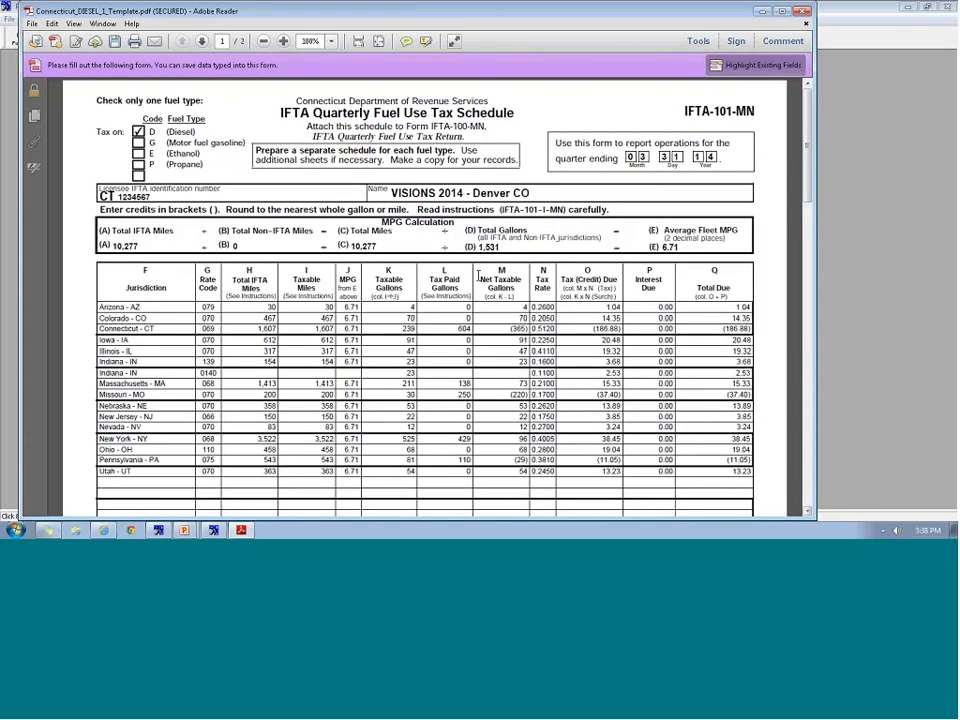
left_click(803, 11)
left_click(476, 291)
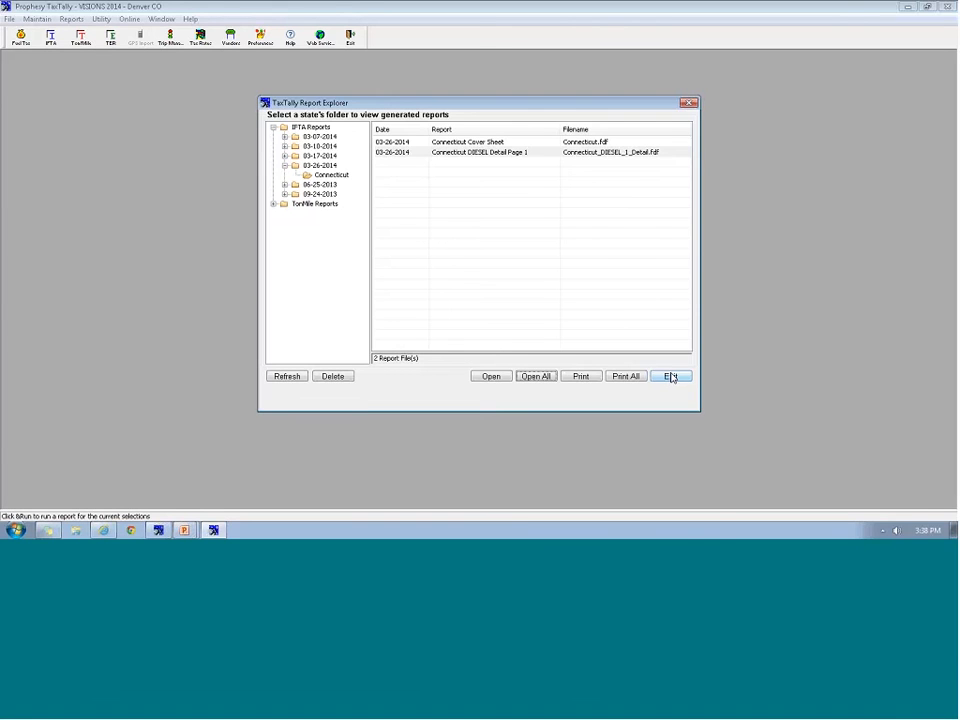
Close Report Explorer and the Credit/Penalty form, then set up Fuel Efficiency by Tractor for Current Month
left_click(670, 376)
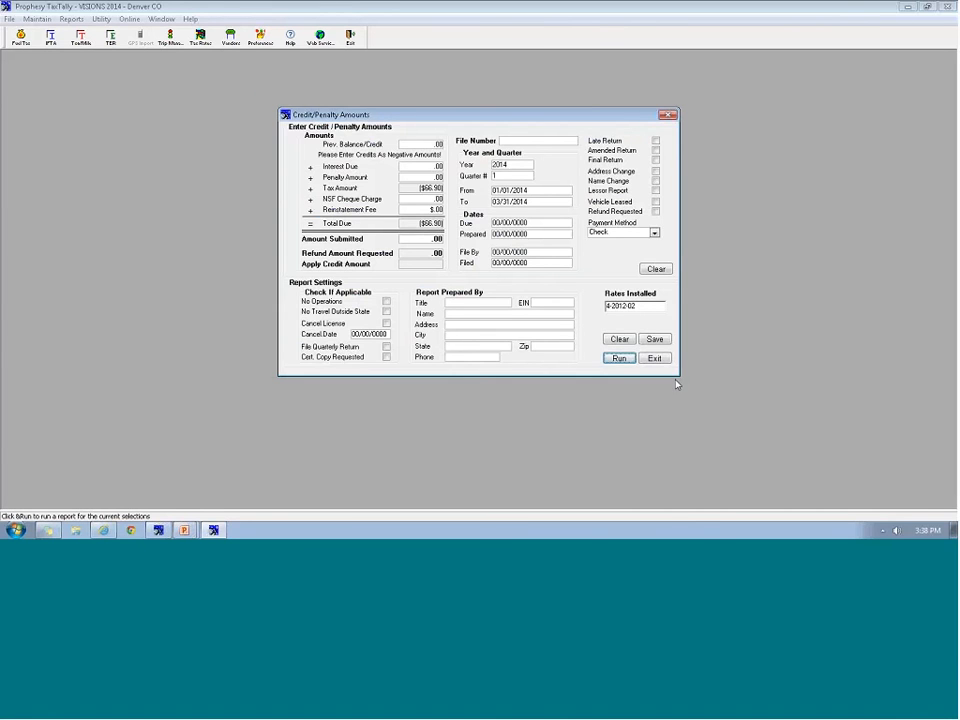
left_click(658, 359)
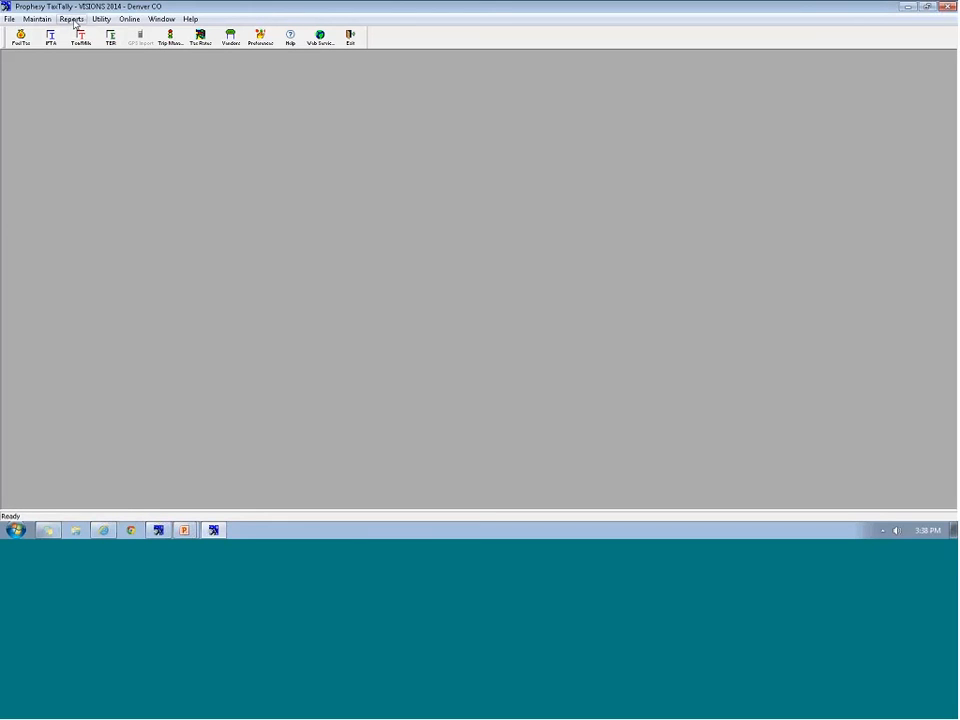
left_click(73, 20)
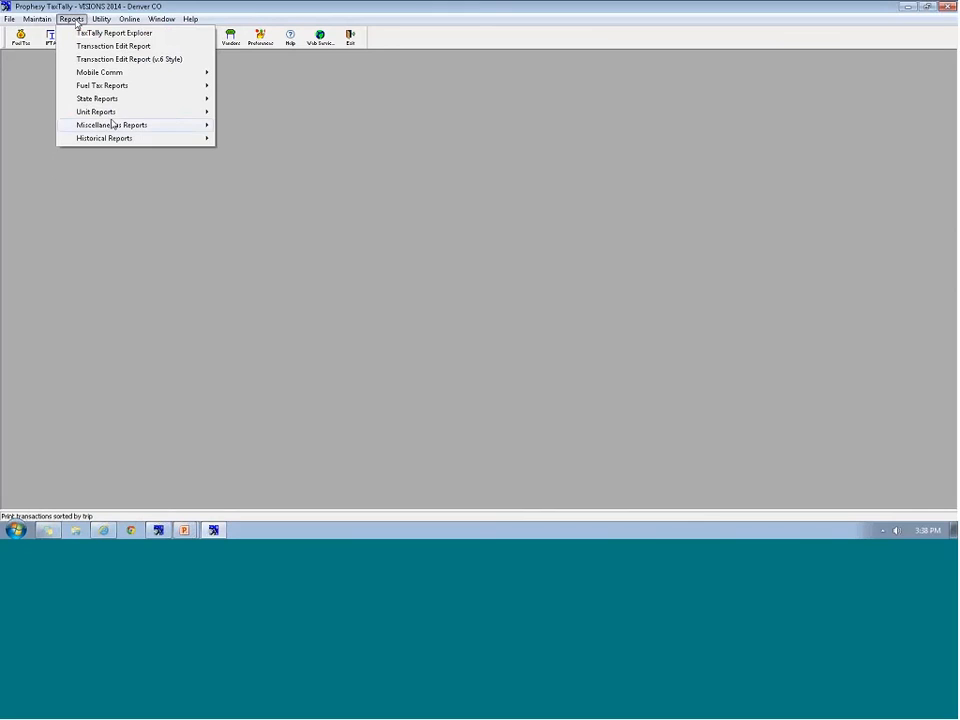
mouse_move(111, 115)
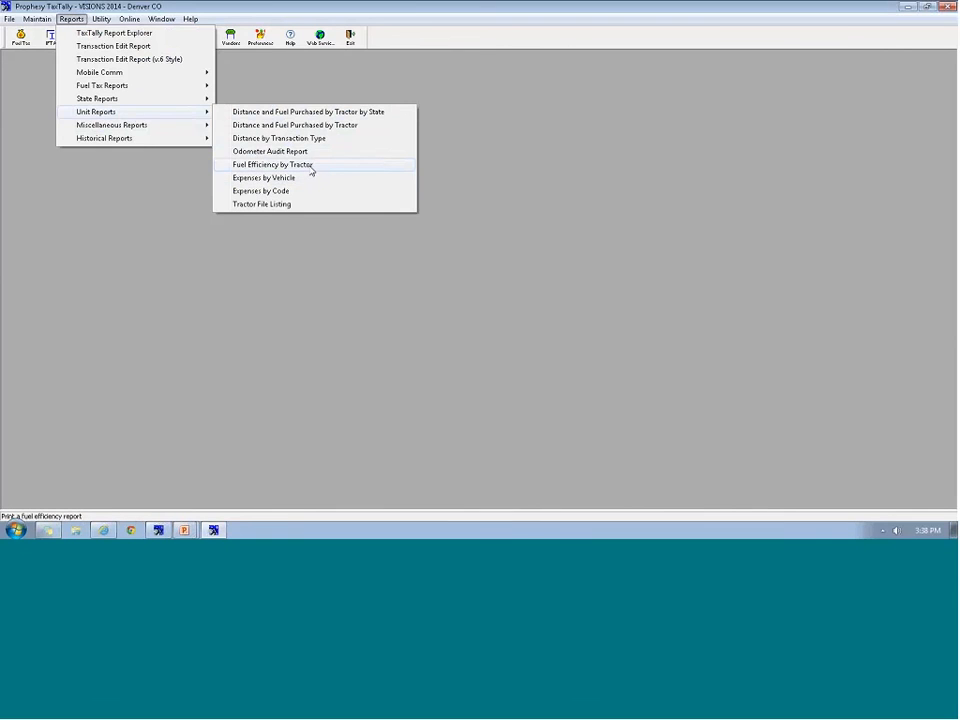
left_click(311, 171)
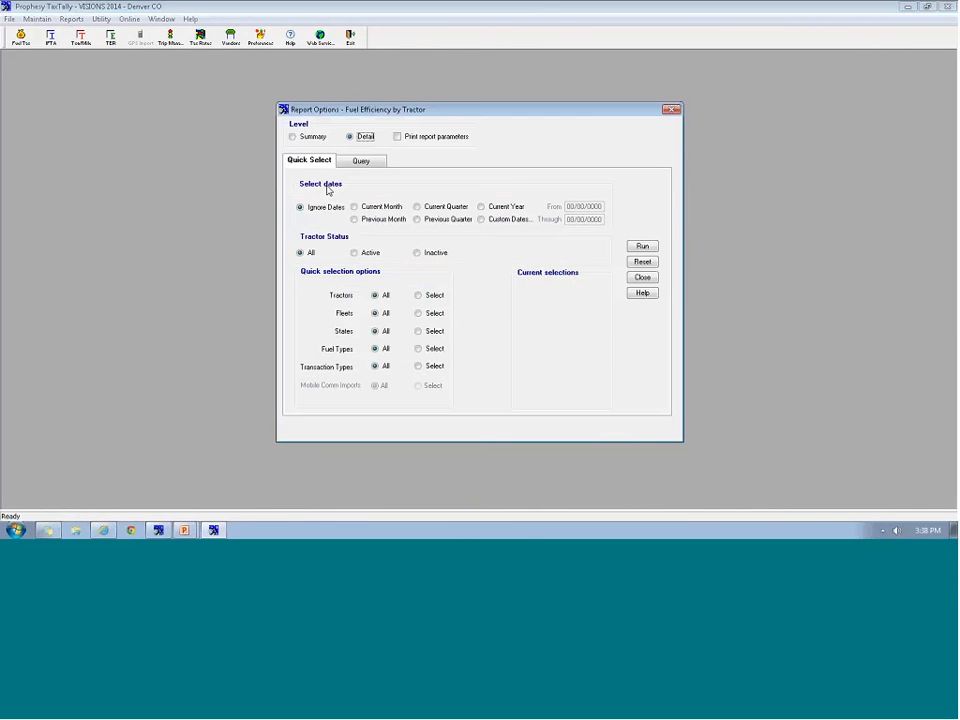
left_click(382, 208)
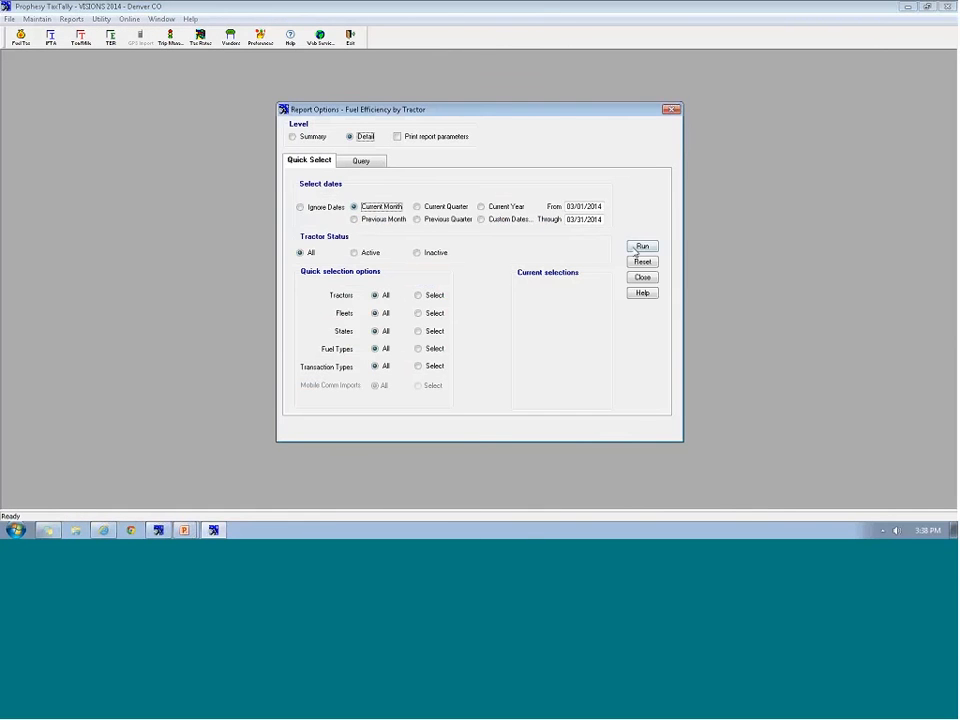
Run the Fuel Efficiency by Tractor report, review its 6.71 overall MPG, and close it
left_click(642, 246)
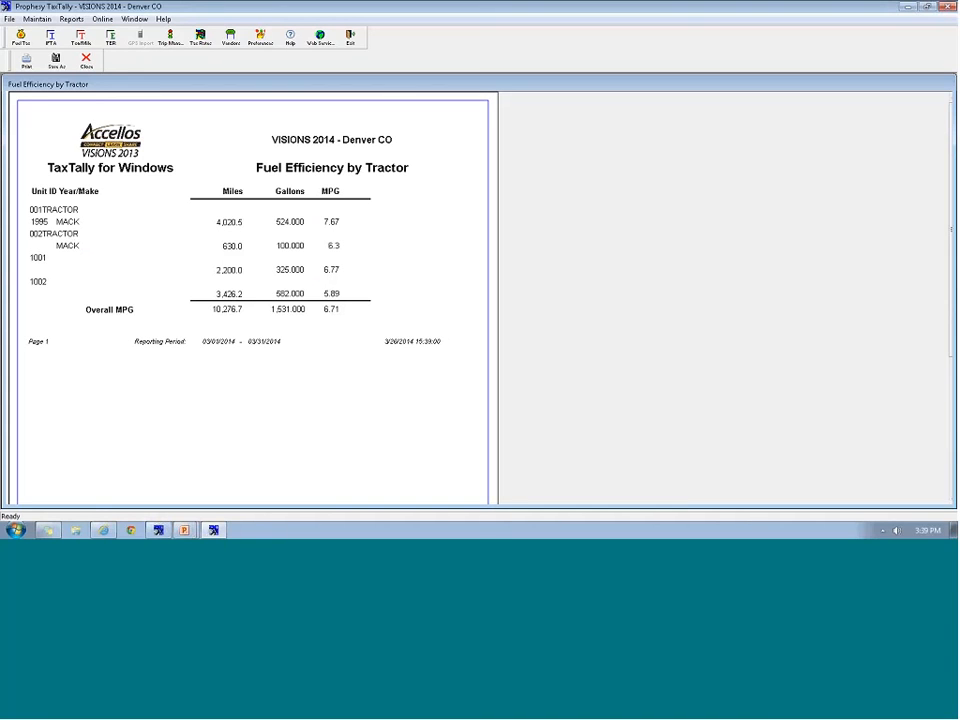
left_click(86, 60)
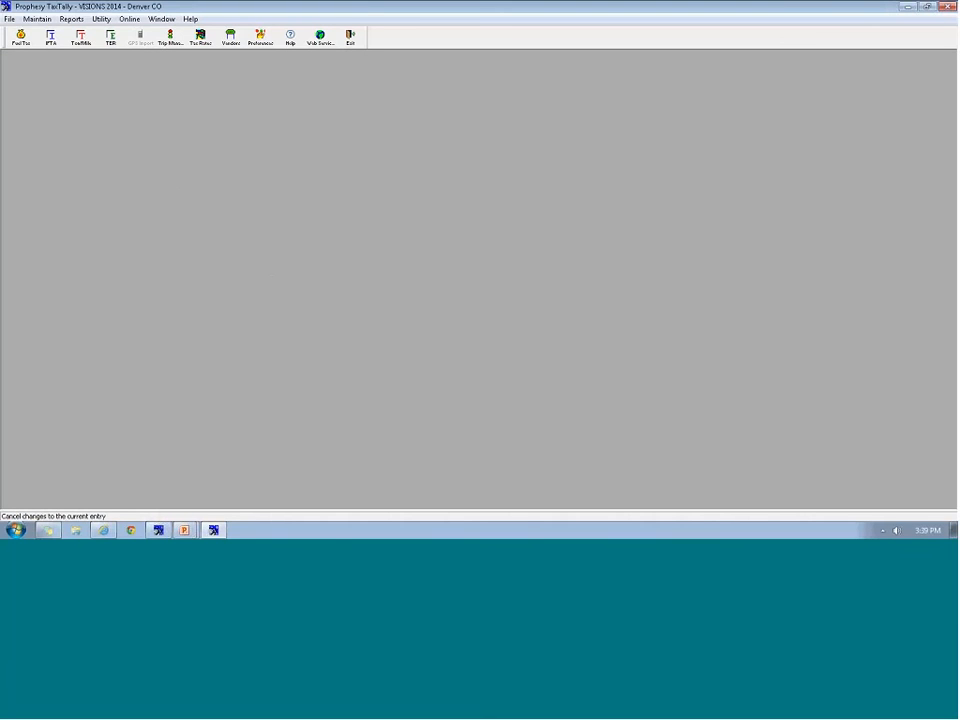
Run the Fuel Vendor Purchases by State report and scroll to its $1,221.97 grand total
left_click(37, 19)
mouse_move(71, 19)
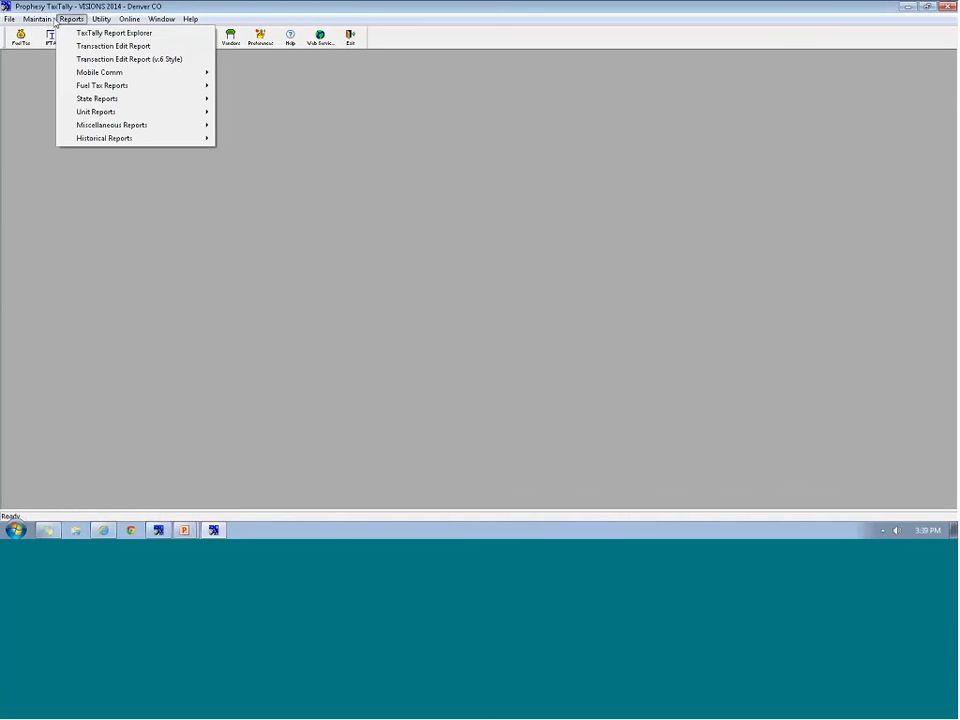
mouse_move(87, 88)
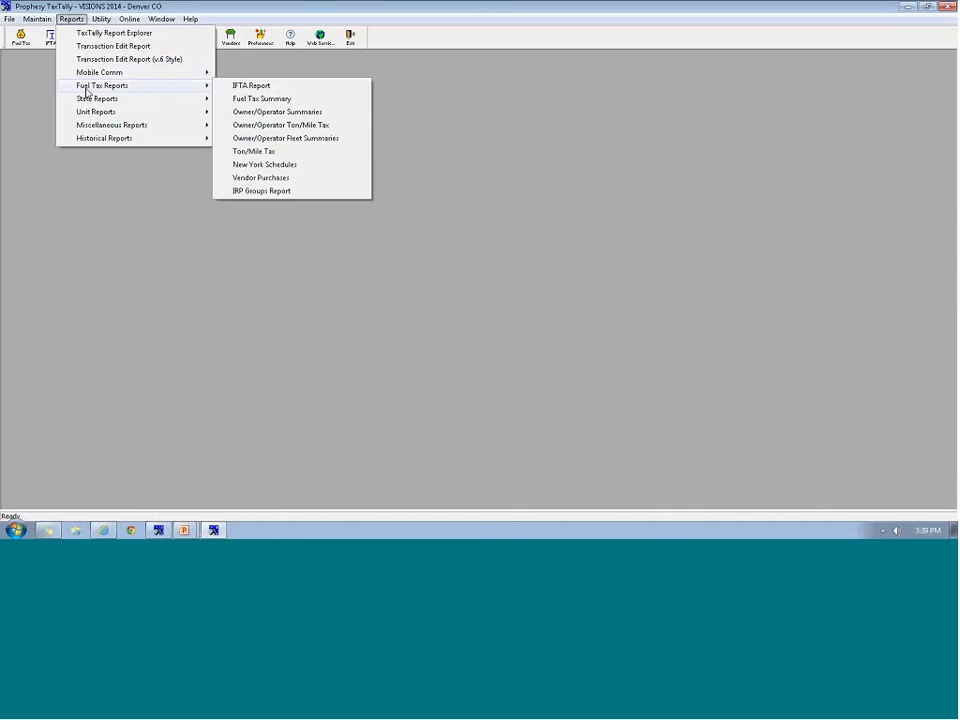
mouse_move(90, 112)
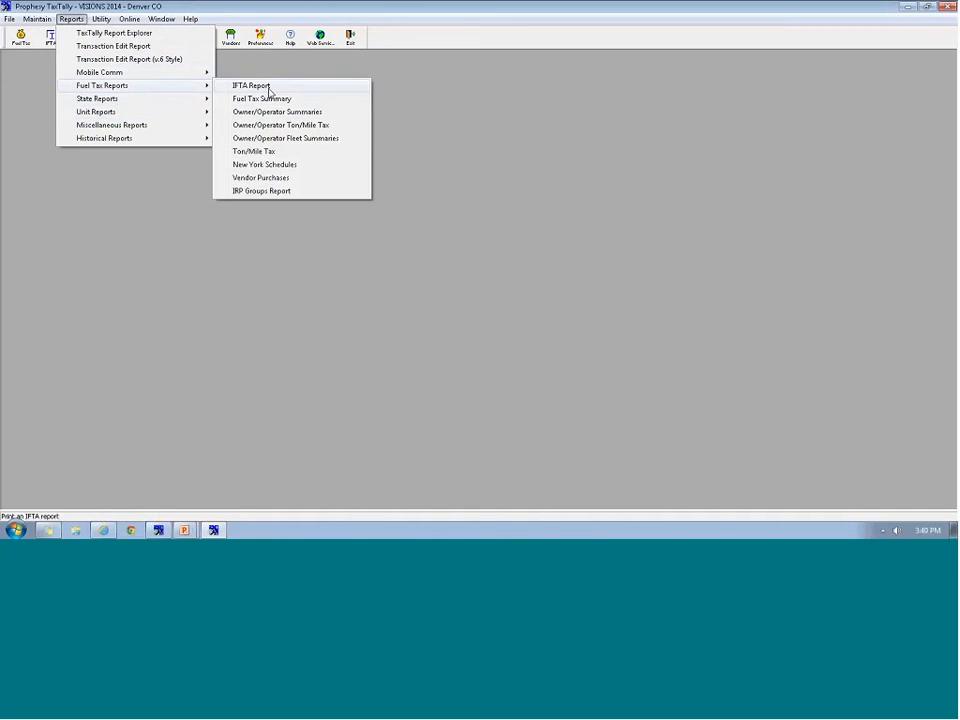
left_click(264, 179)
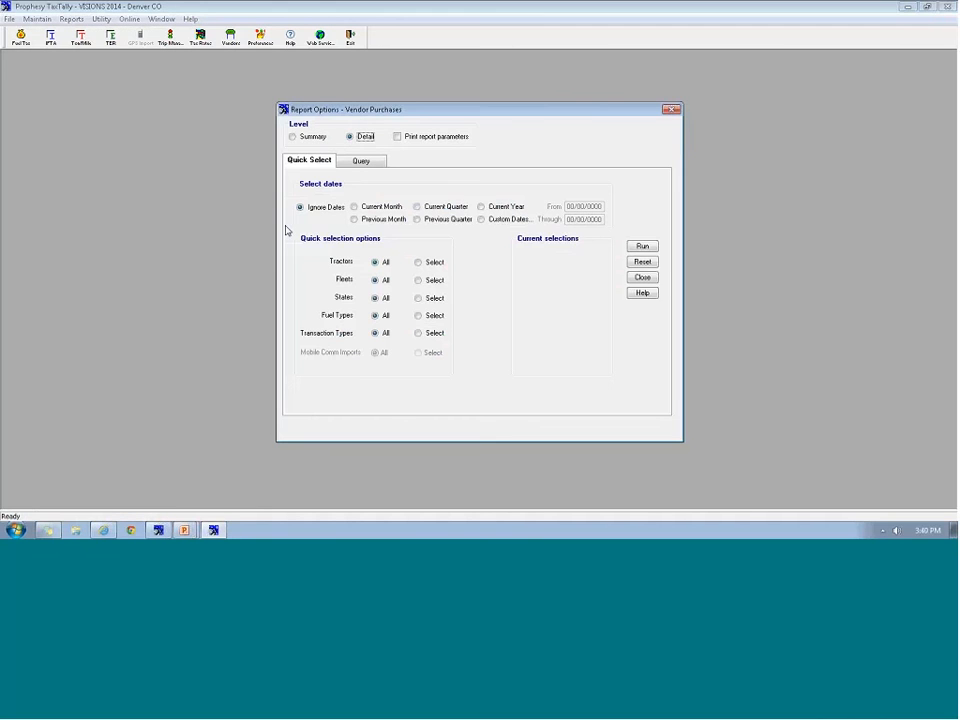
left_click(642, 246)
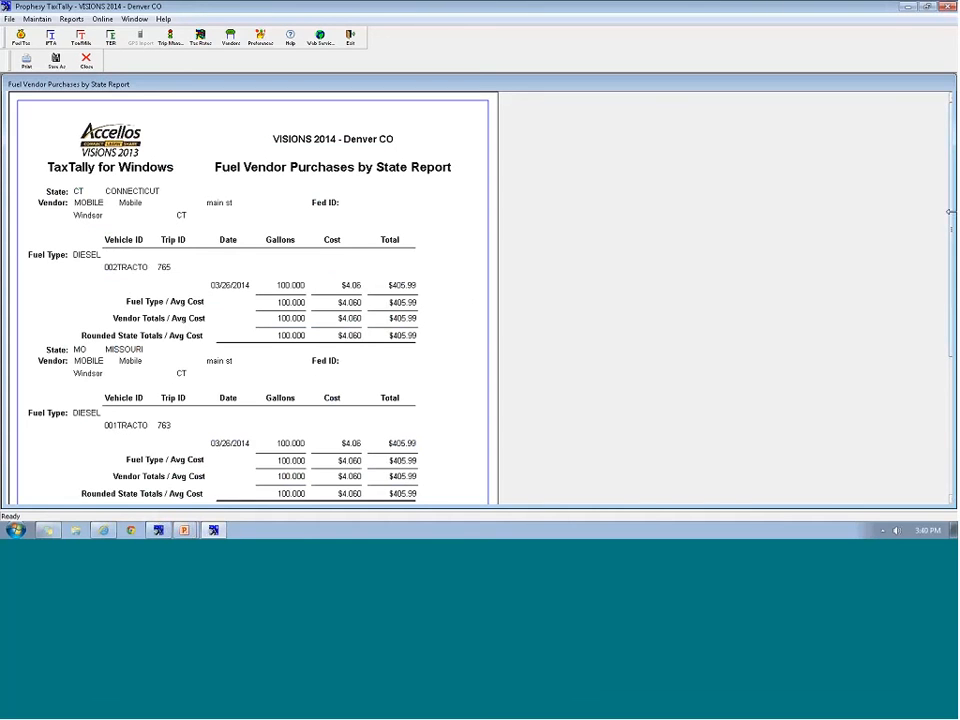
left_click_drag(951, 220, 951, 365)
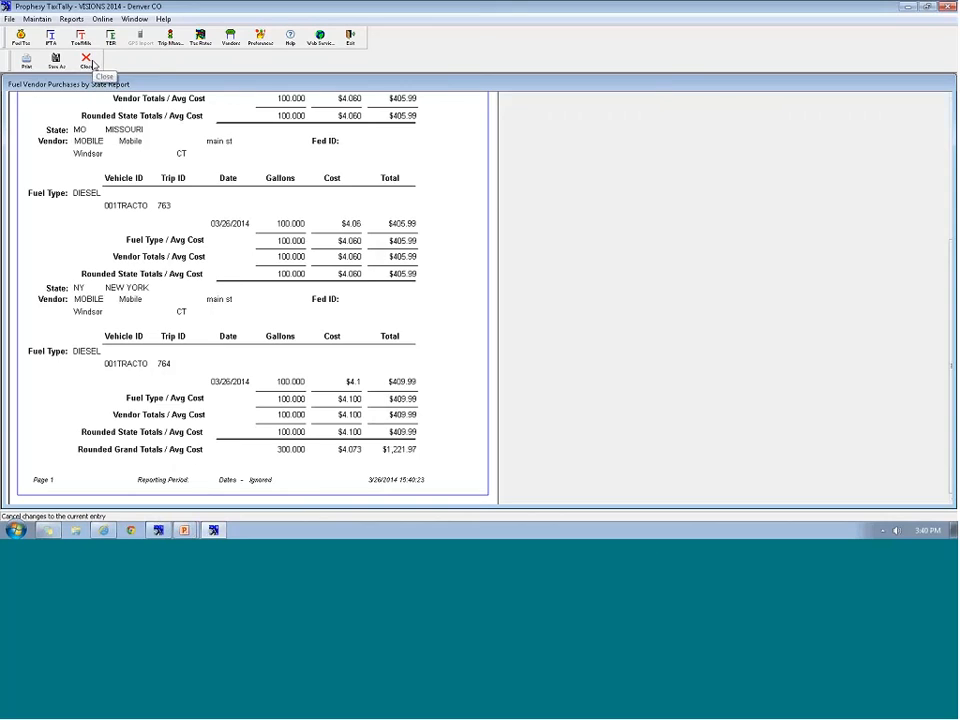
Close the Fuel Vendor Purchases preview and start a Ton/Mile tax report
left_click(88, 61)
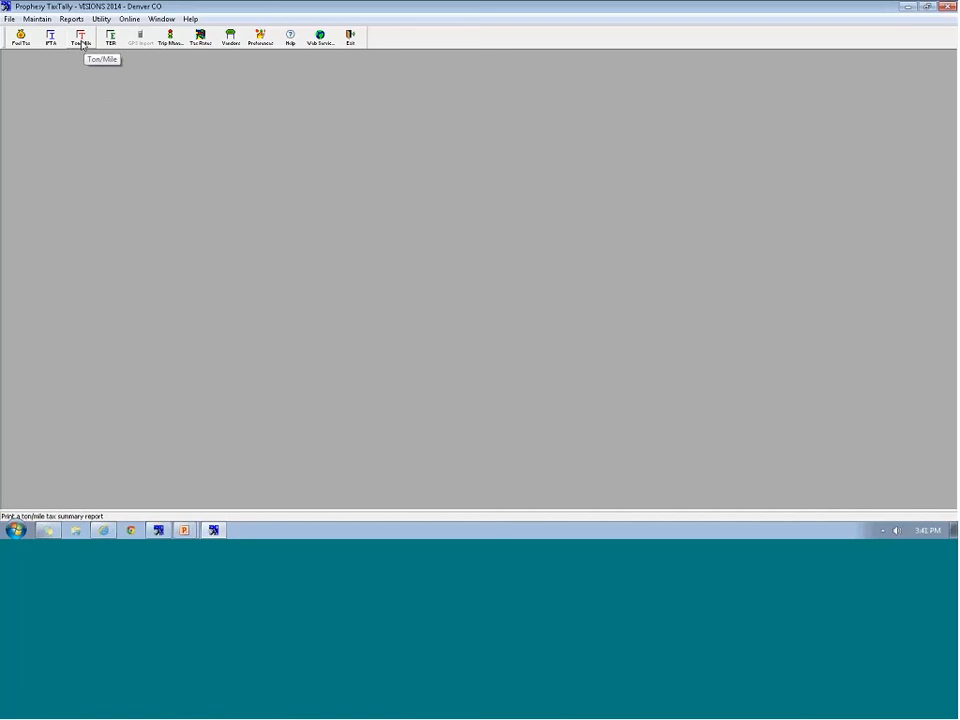
left_click(82, 44)
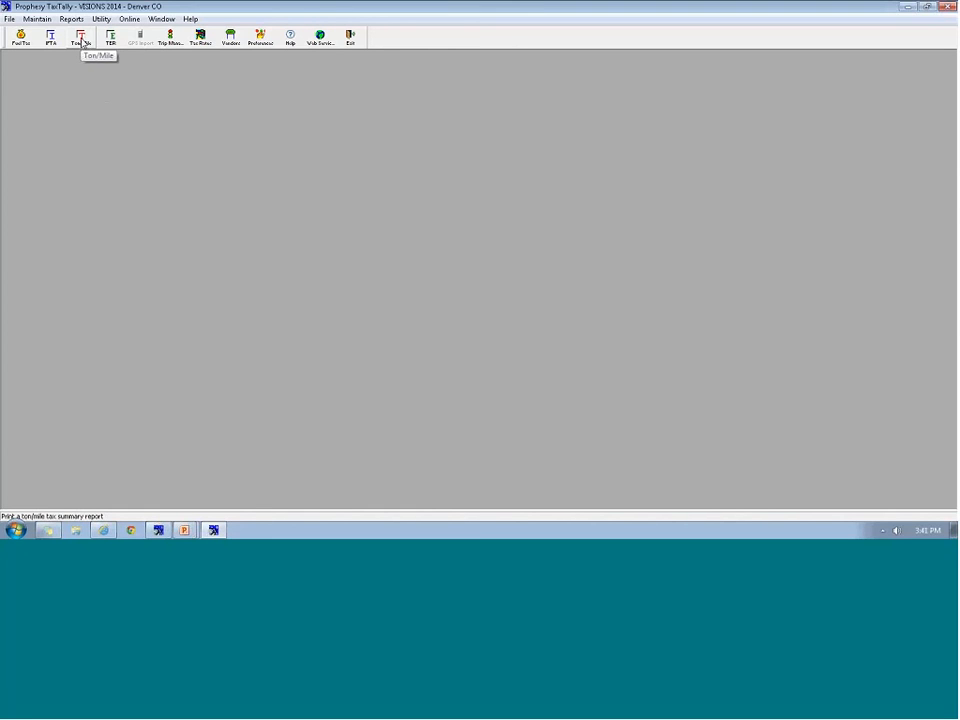
Generate the current-month ton/mile tax reports for NY and dismiss the confirmation
left_click(84, 43)
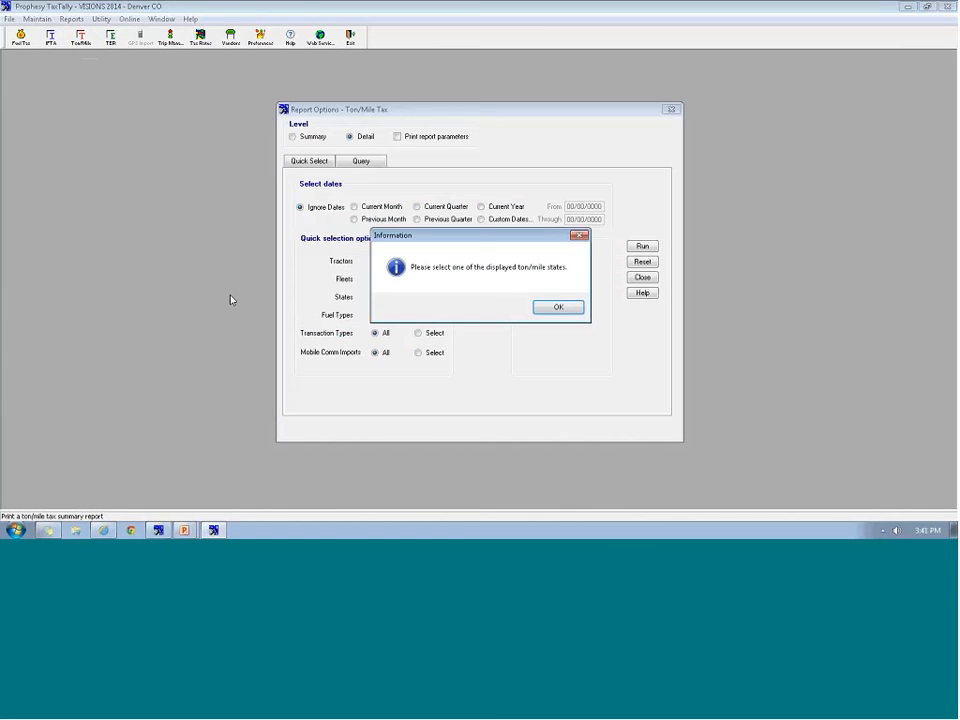
left_click(562, 310)
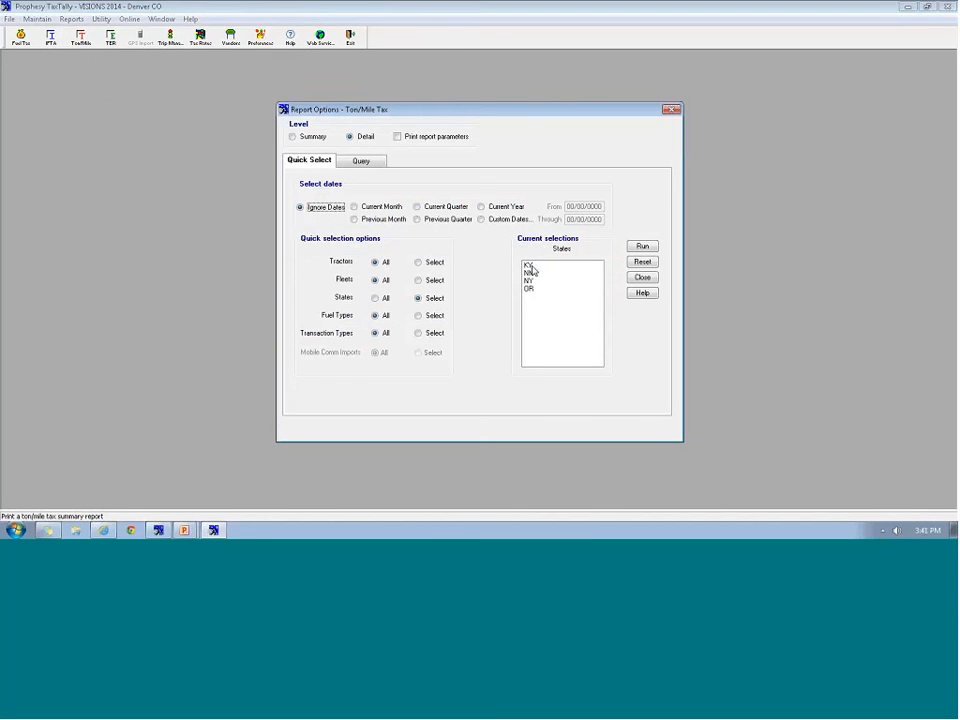
left_click(532, 280)
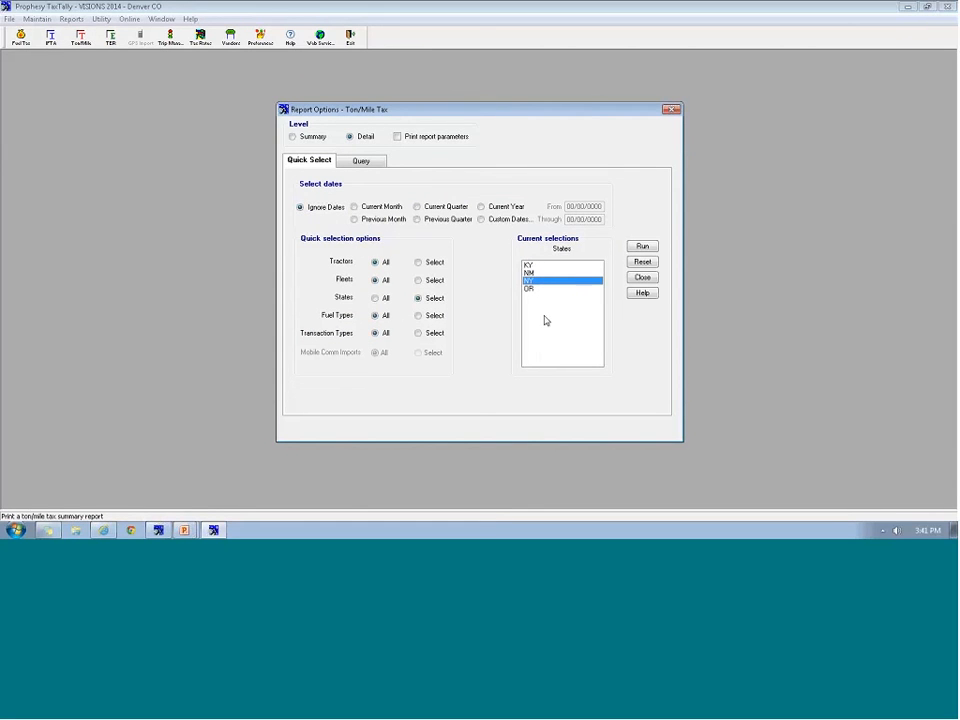
left_click(390, 207)
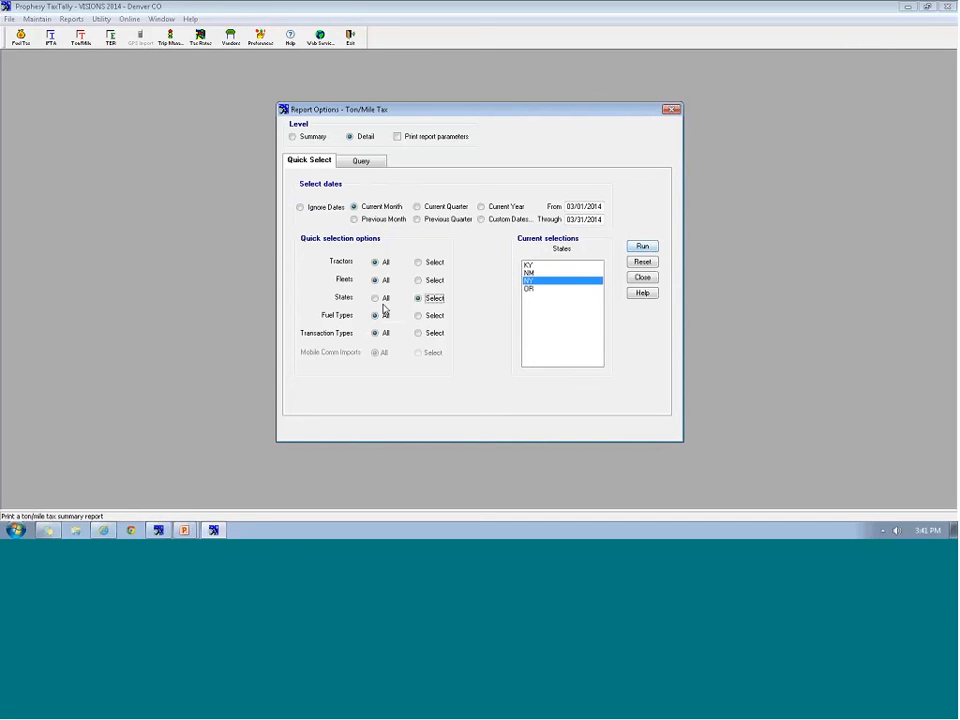
left_click(643, 248)
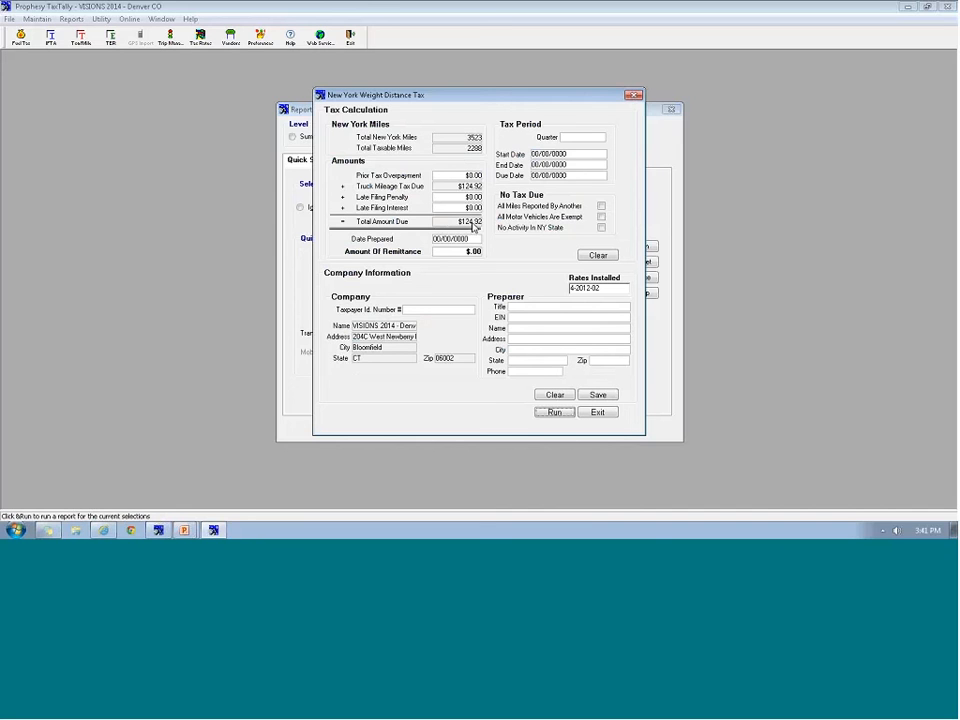
left_click(550, 414)
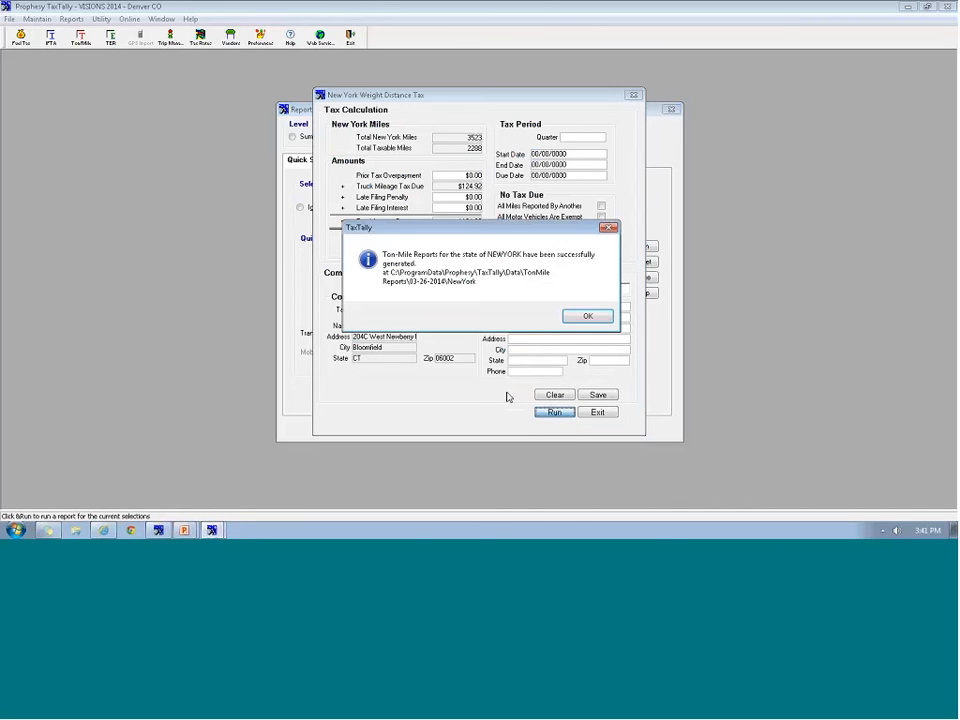
key("Return")
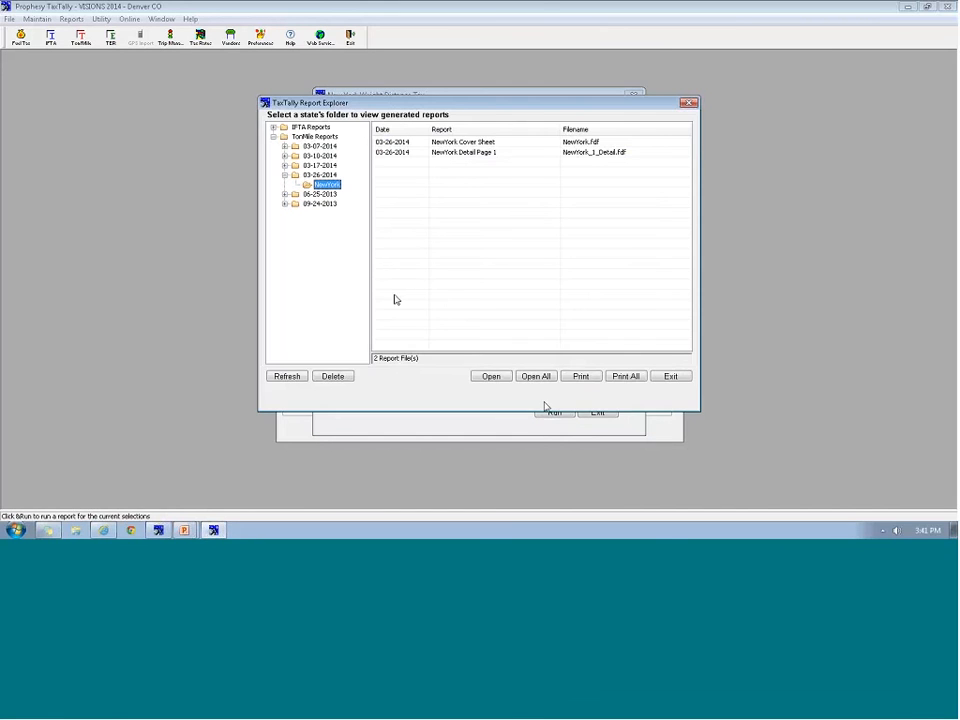
Open all New York reports, check the 124.92 column F total, and close the detail form unsaved
left_click(536, 377)
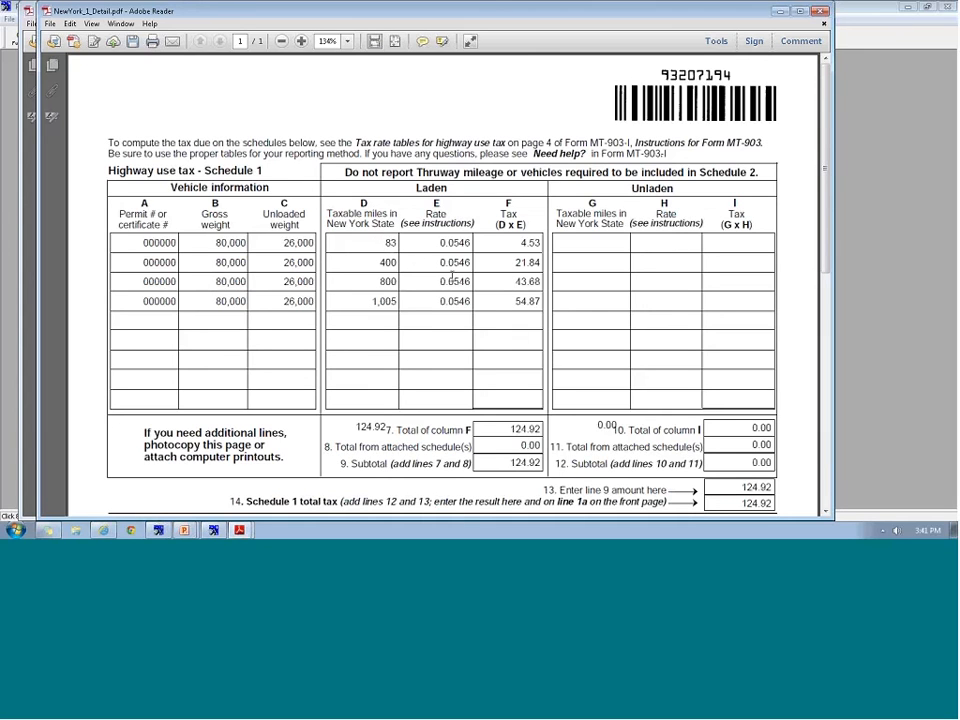
left_click_drag(508, 429, 558, 432)
left_click(823, 11)
left_click(496, 292)
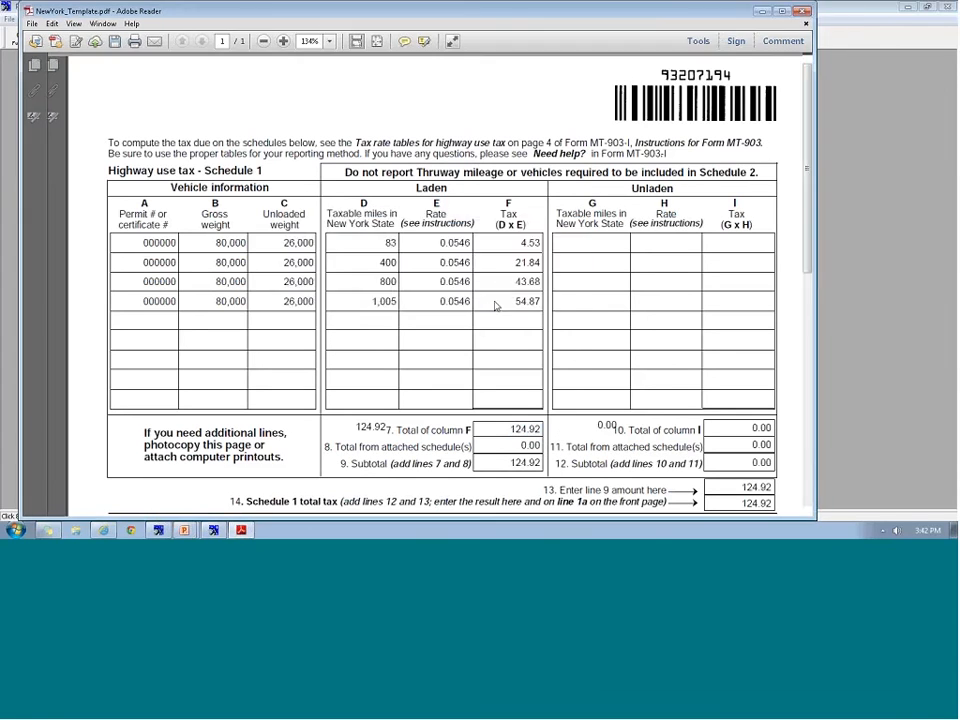
Scroll through the New York MT-903 return, then close it without saving changes
left_click_drag(815, 130, 815, 266)
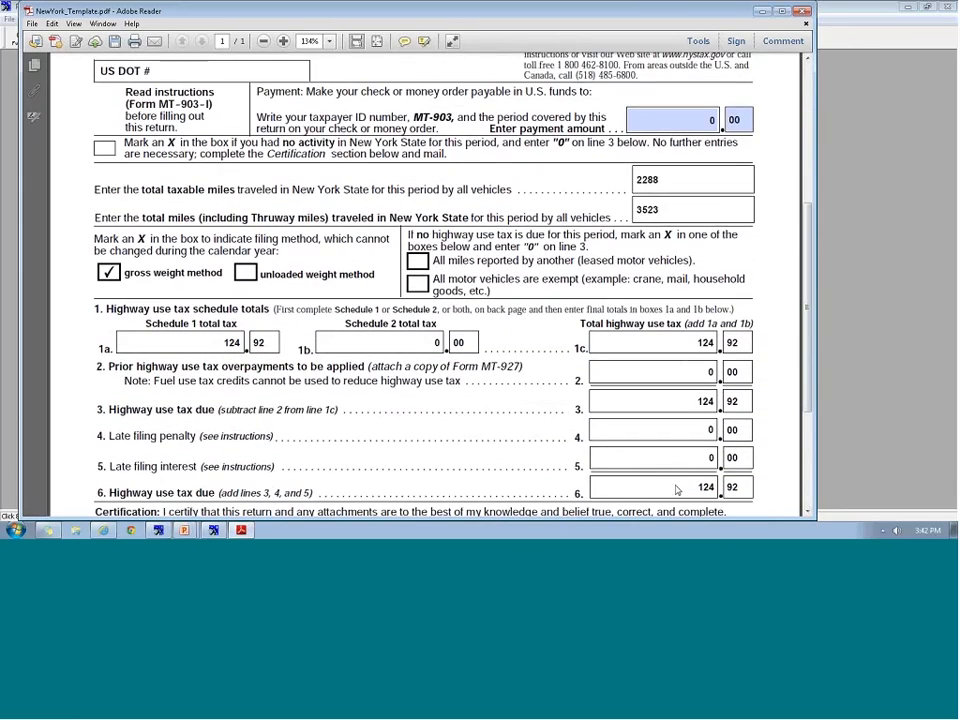
scroll(706, 487, "up", 3)
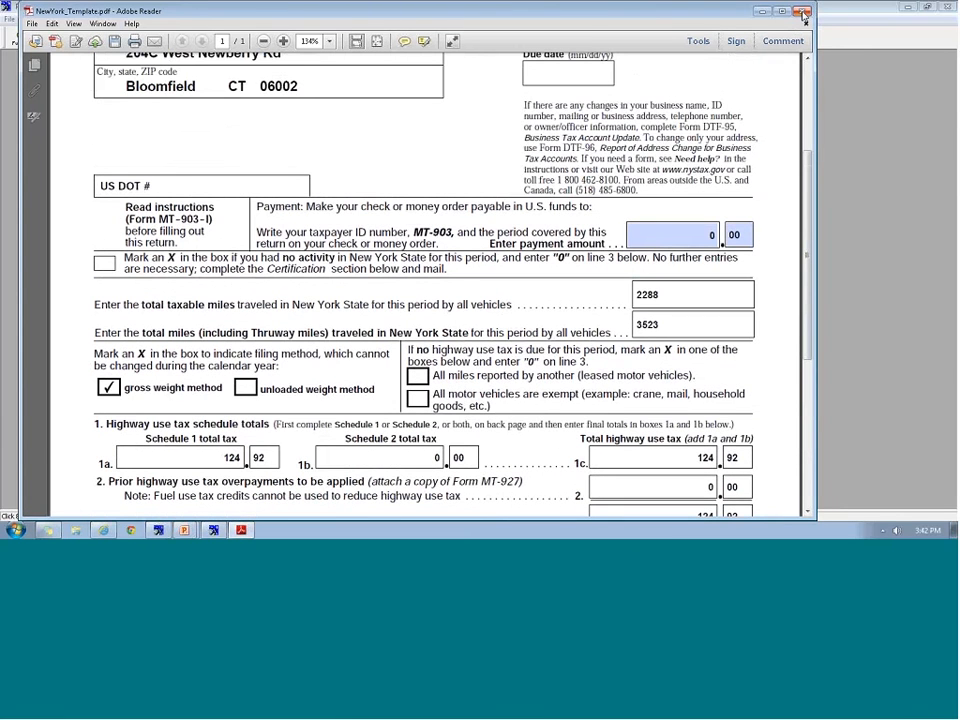
left_click(804, 14)
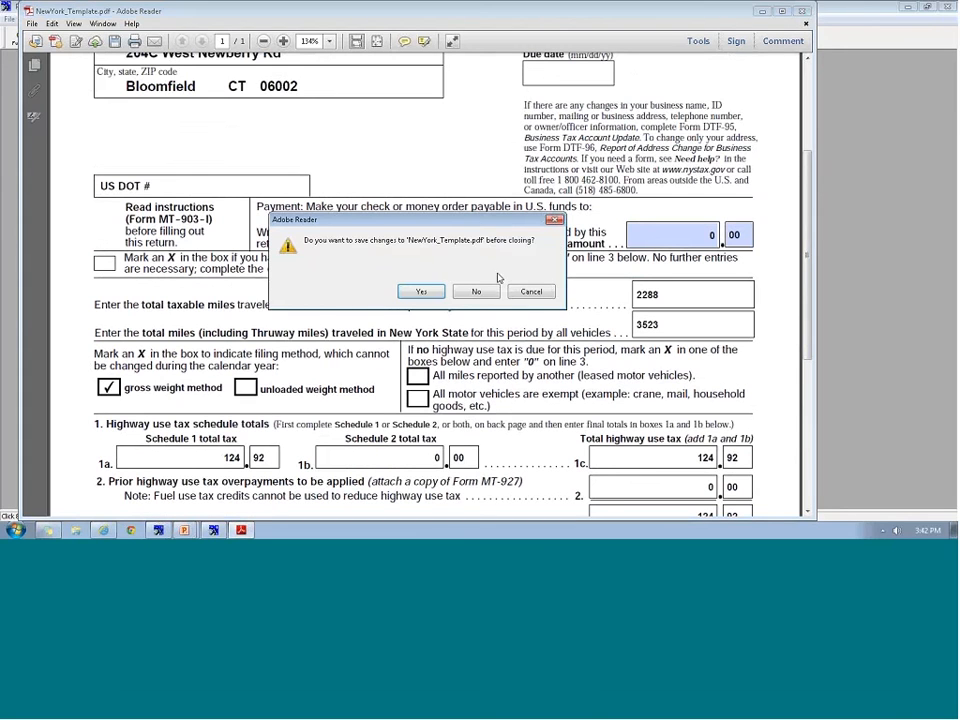
left_click(487, 291)
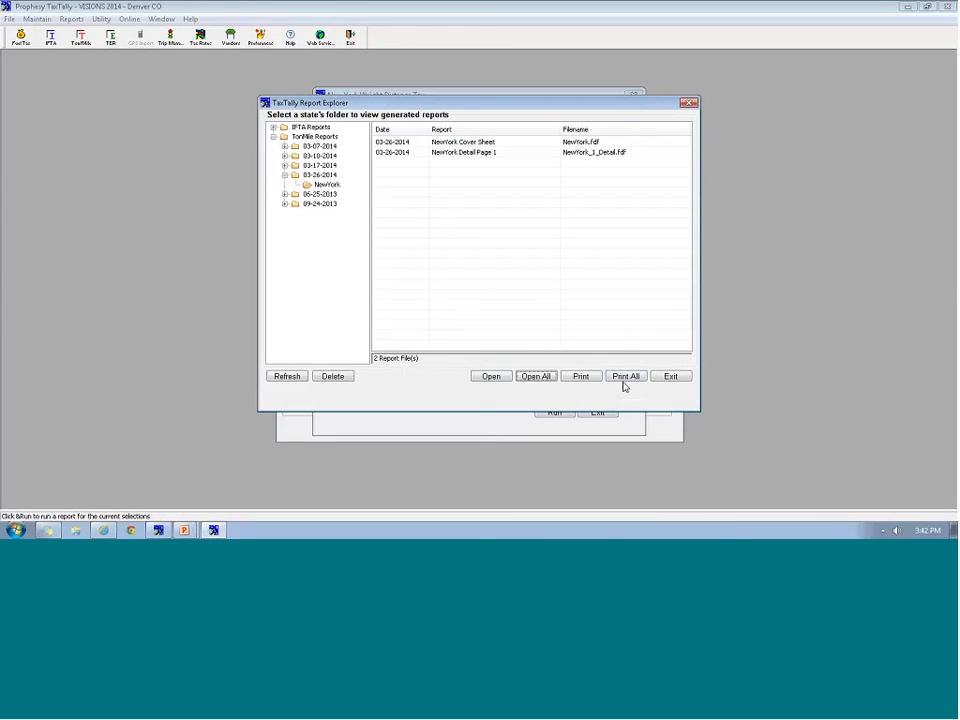
Close the generated reports list and the New York weight distance tax window
left_click(669, 377)
left_click(604, 415)
left_click(68, 19)
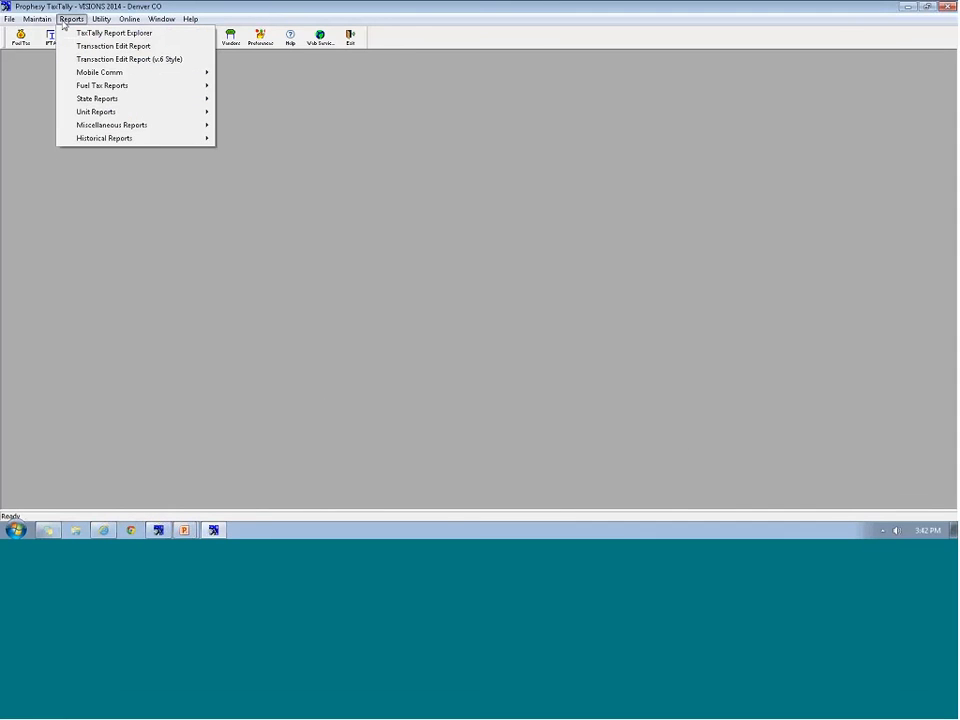
Run the Distance and Fuel Purchased by Tractor by State report for the current month, review it, close it
mouse_move(92, 102)
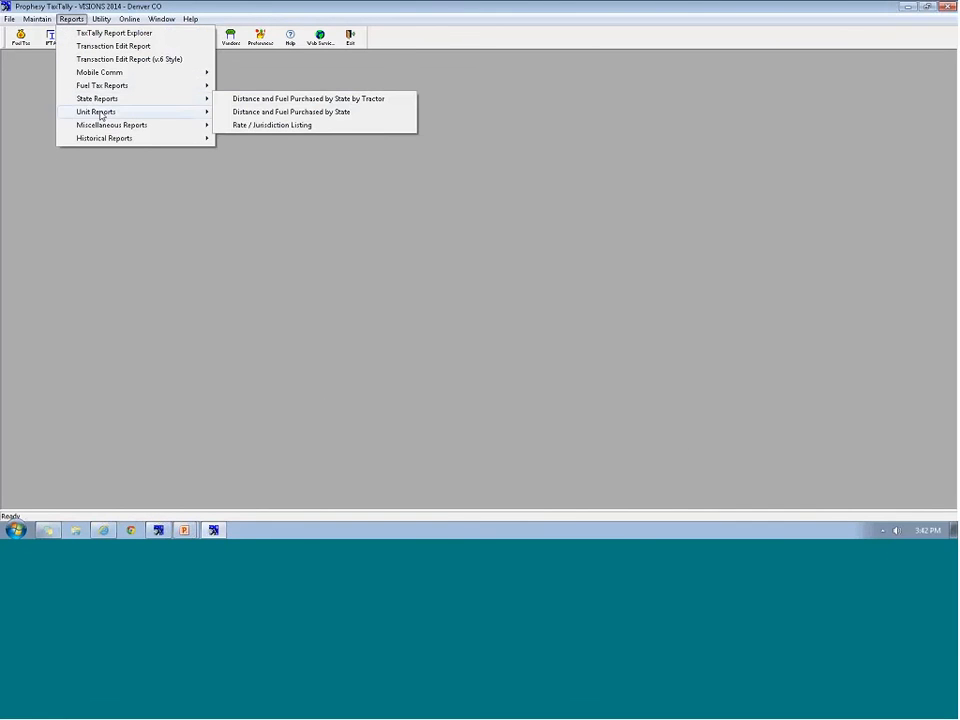
mouse_move(152, 117)
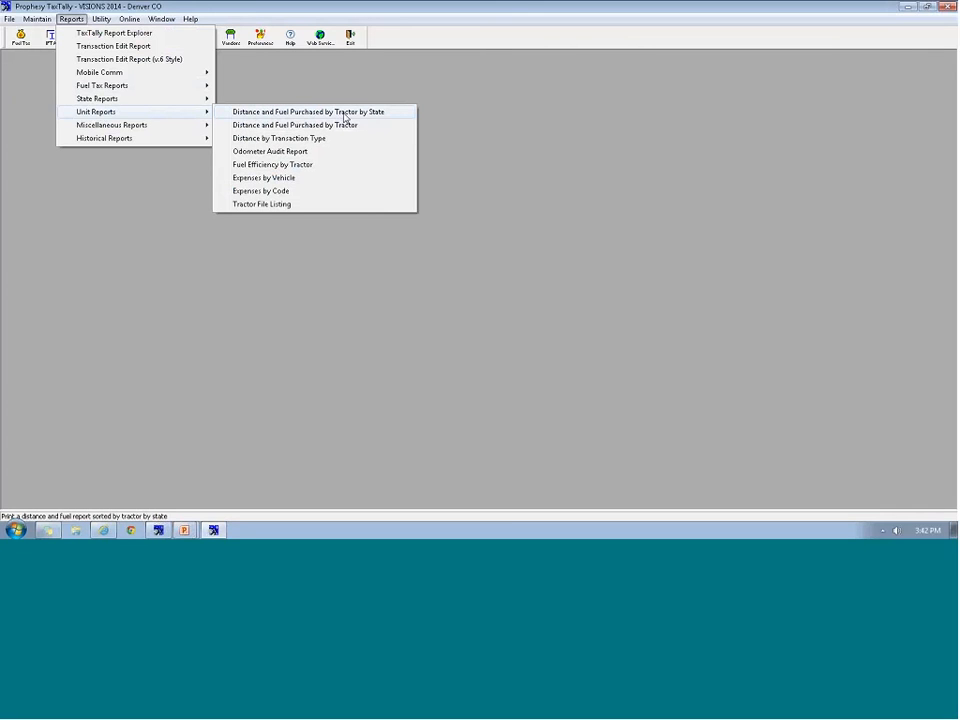
left_click(293, 113)
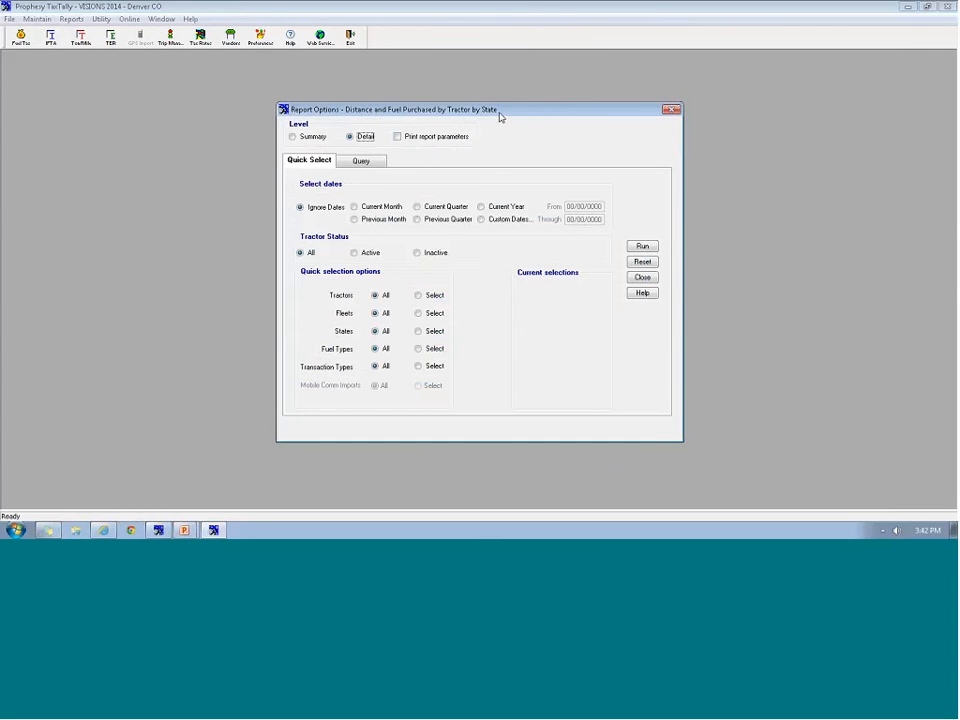
left_click(375, 210)
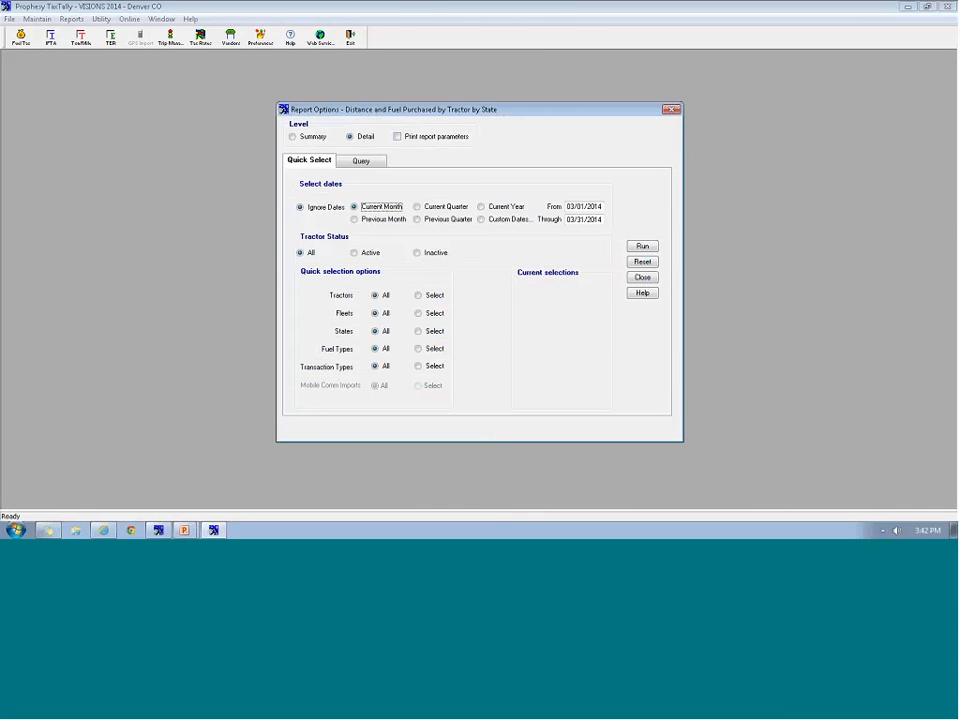
left_click(643, 247)
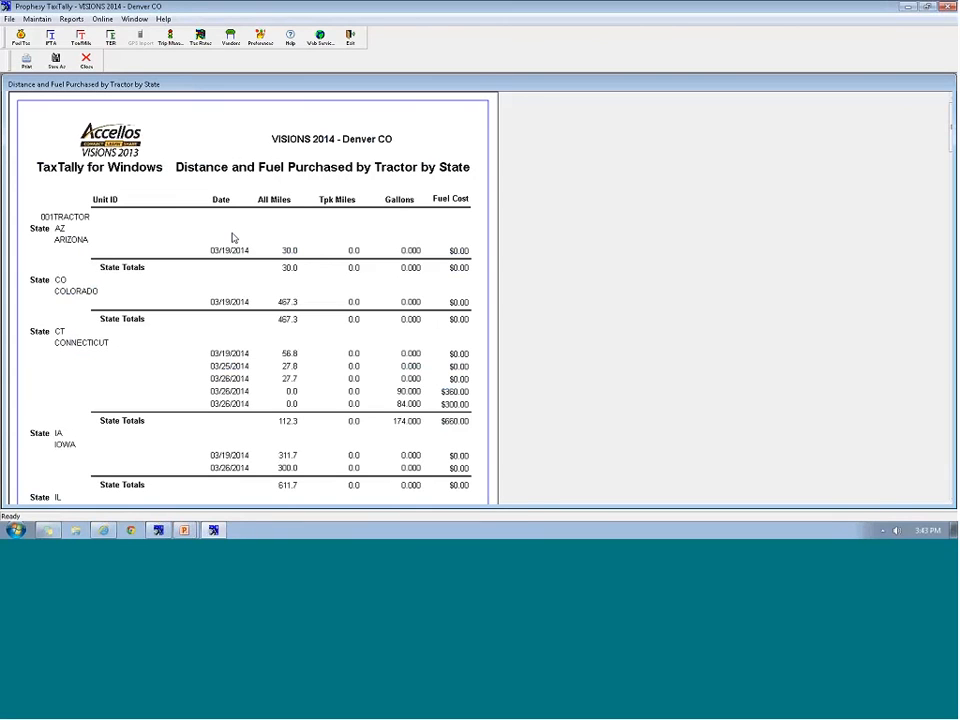
scroll(201, 429, "down", 5)
scroll(201, 431, "down", 15)
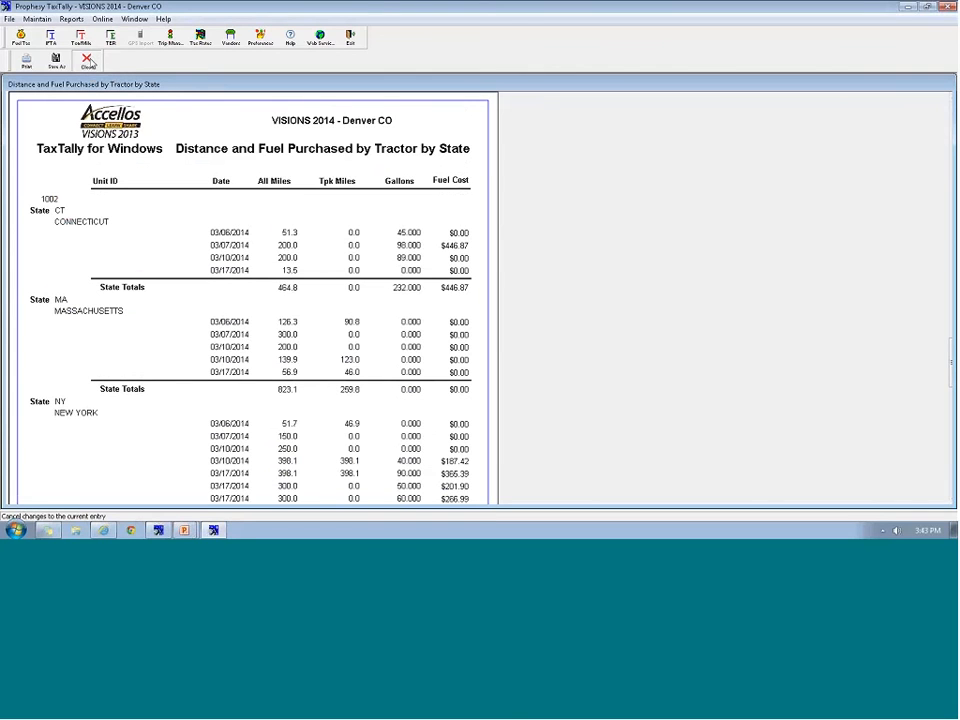
left_click(87, 60)
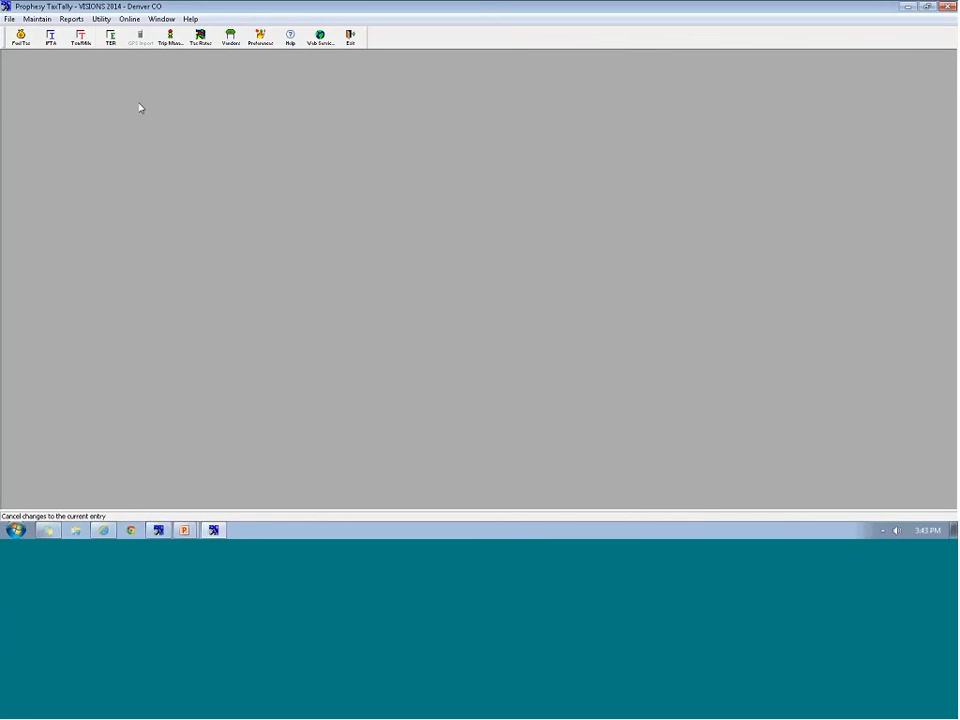
left_click(71, 19)
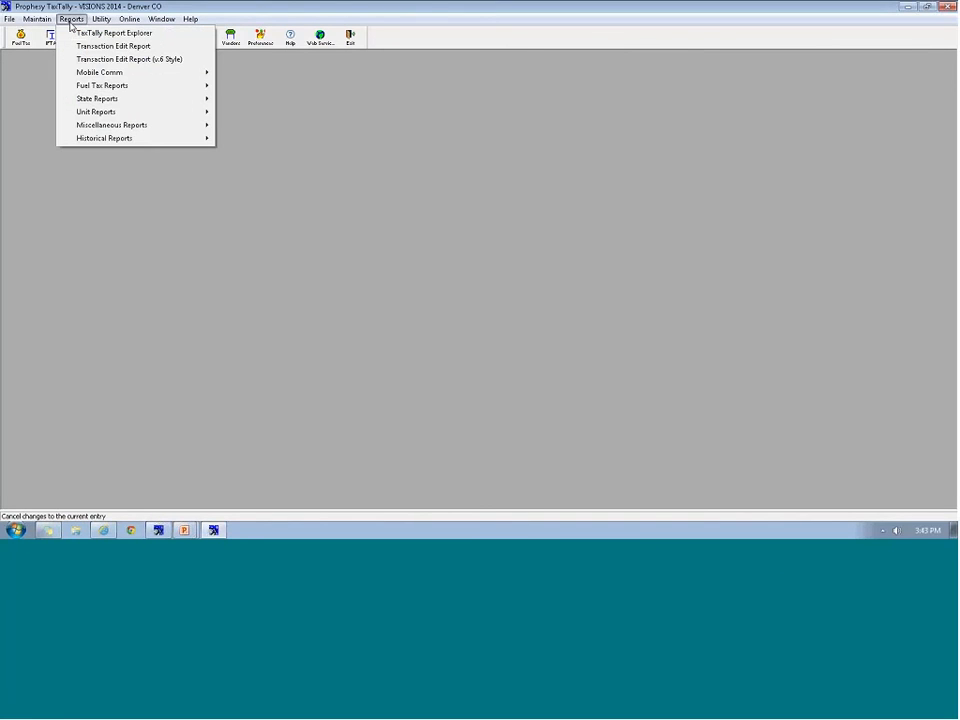
left_click(110, 100)
left_click(110, 102)
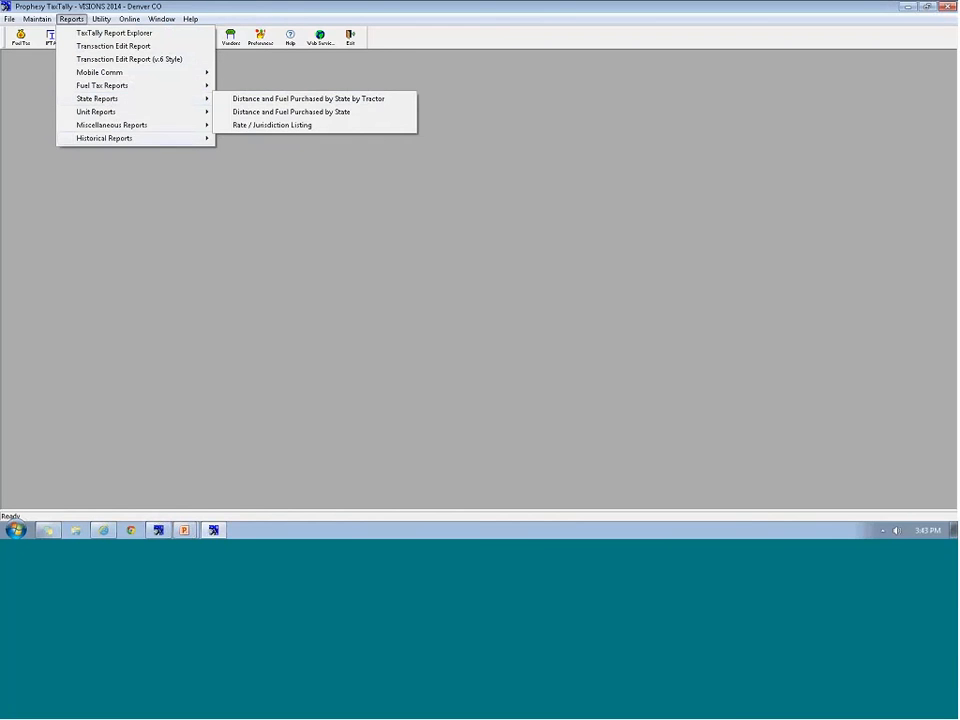
left_click(106, 193)
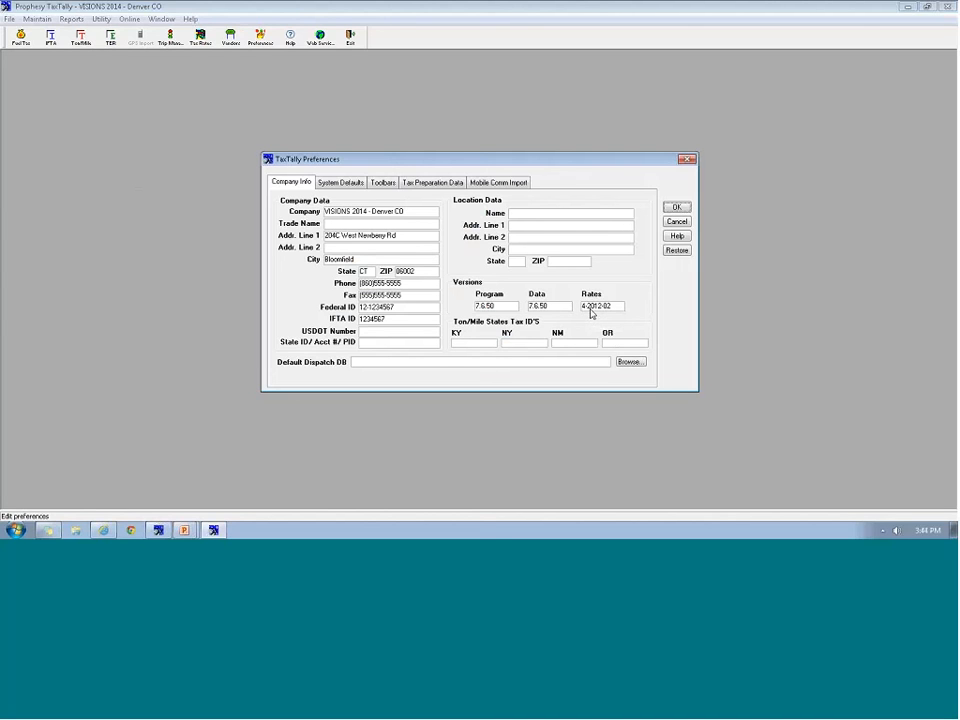
left_click(676, 207)
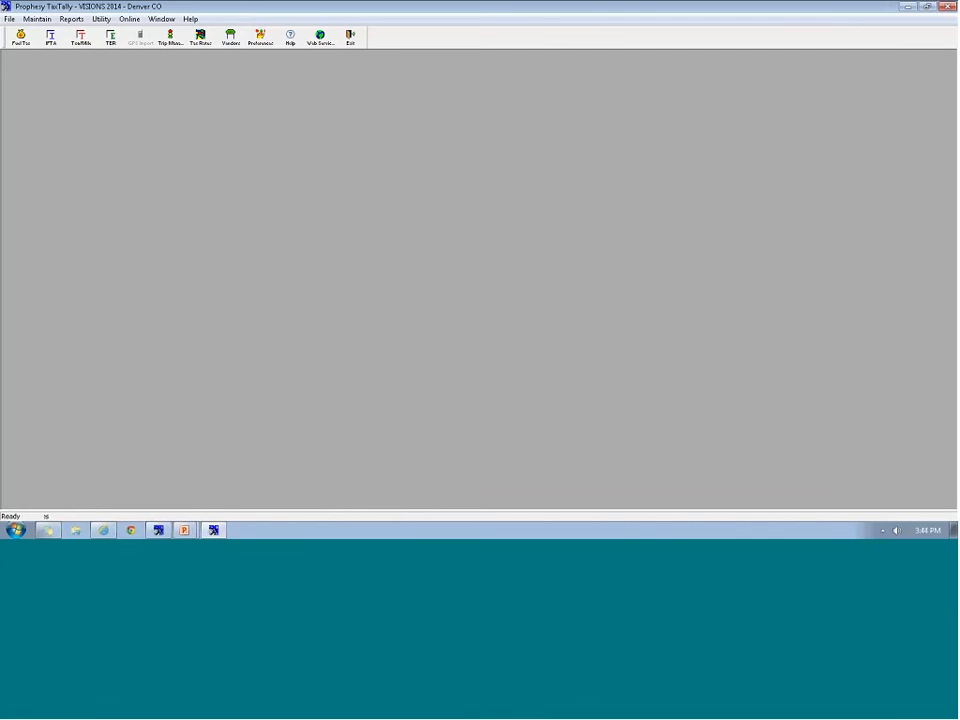
left_click(101, 19)
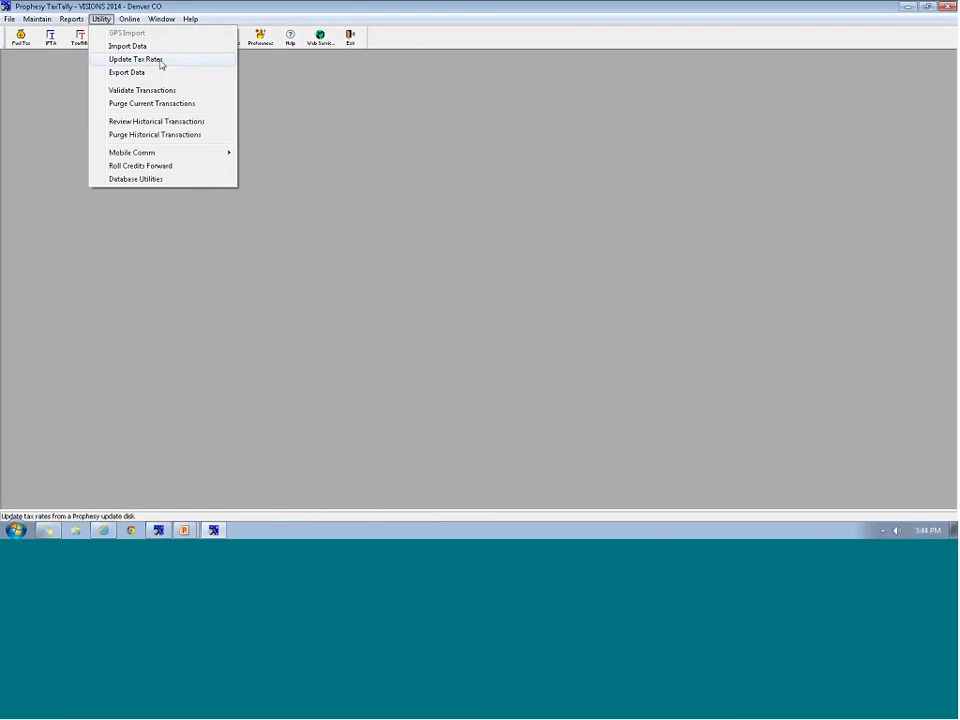
From Update Tax Rates, check the website for the latest rates version, 4-2013-01
left_click(146, 60)
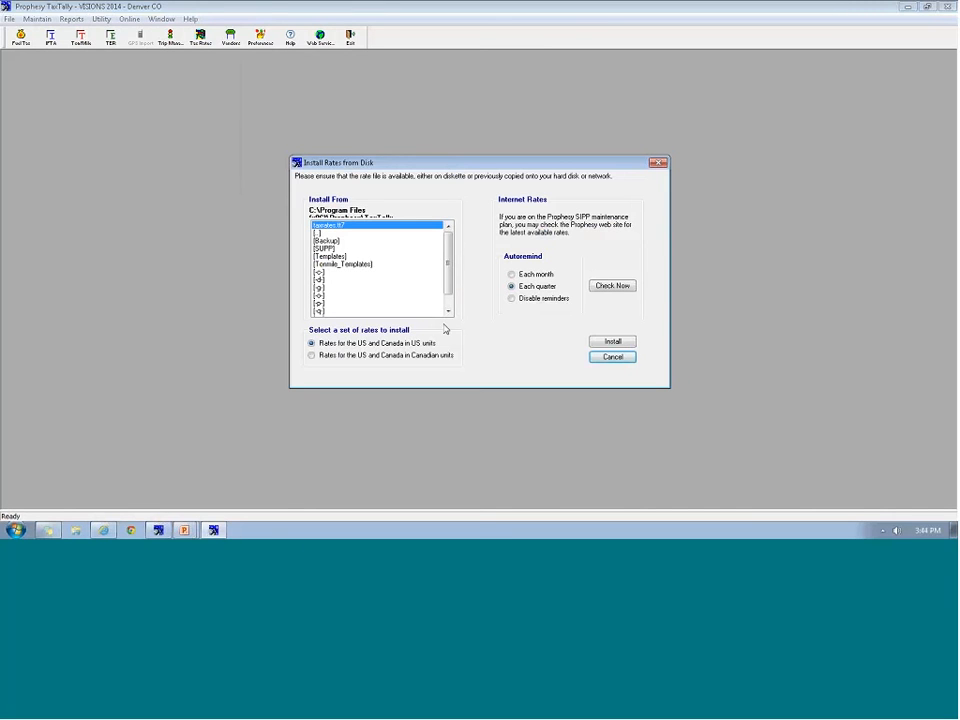
left_click(614, 286)
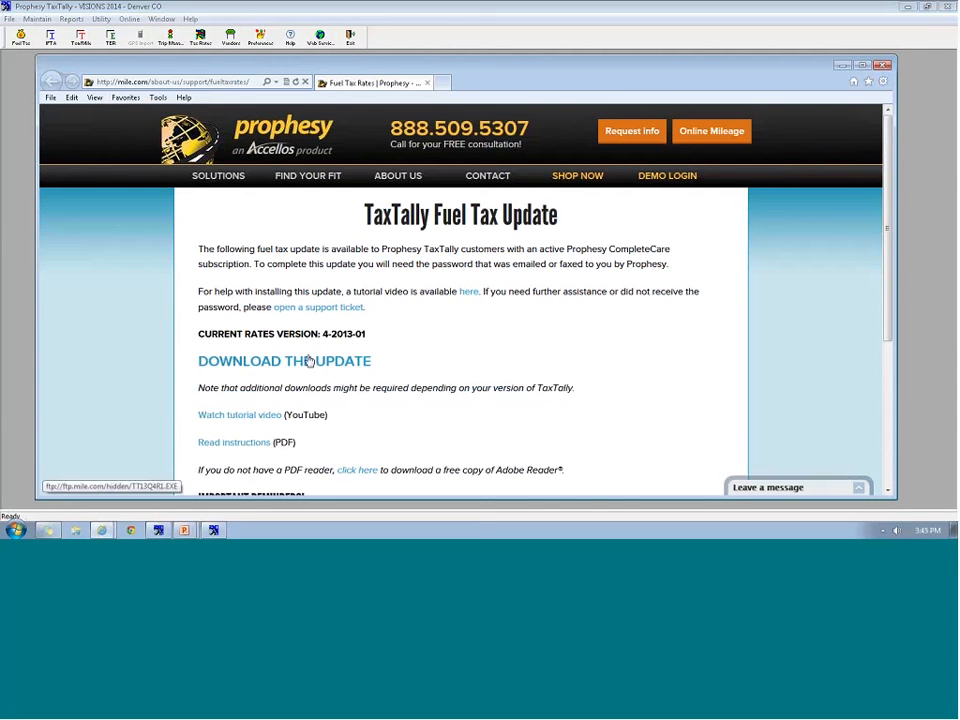
Download the TT13Q4R1.EXE update and run it, overriding the SmartScreen warning
scroll(276, 362, "down", 1)
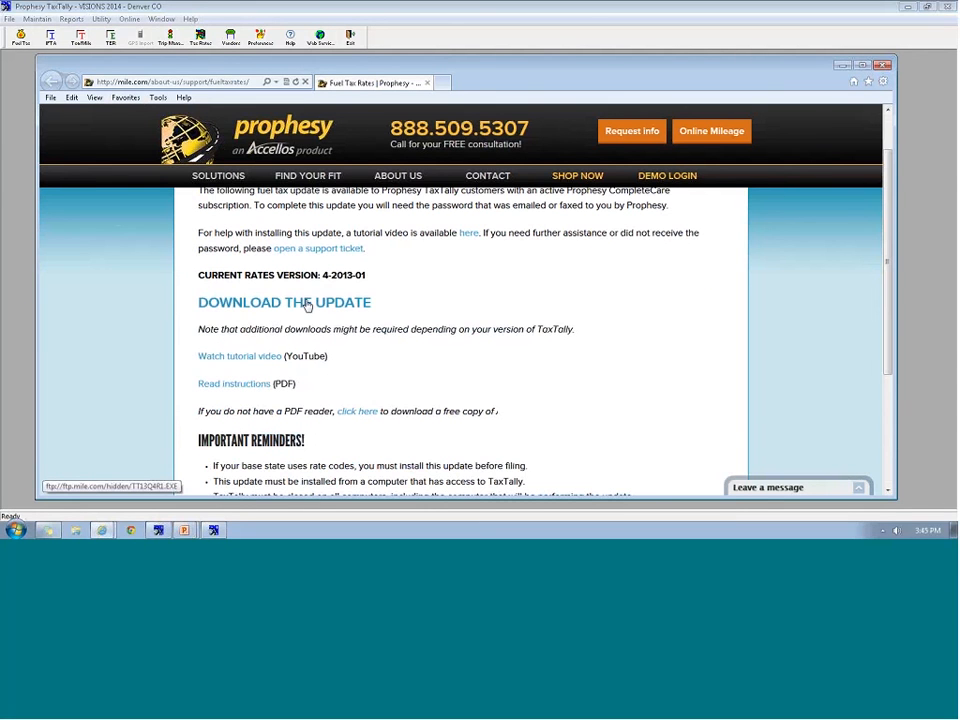
scroll(307, 306, "down", 1)
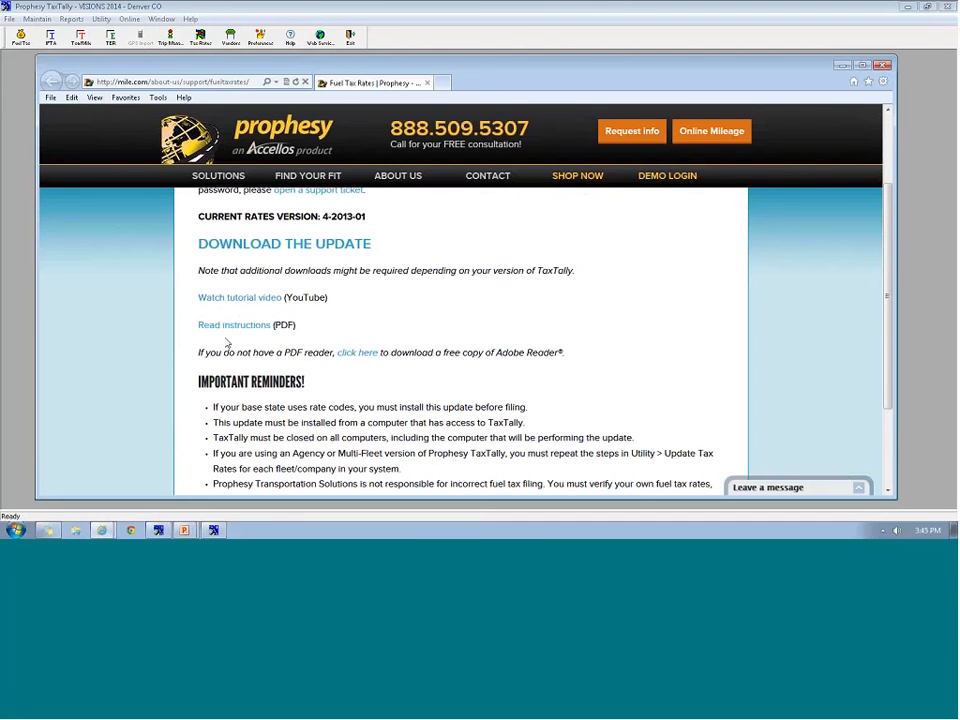
scroll(230, 340, "down", 1)
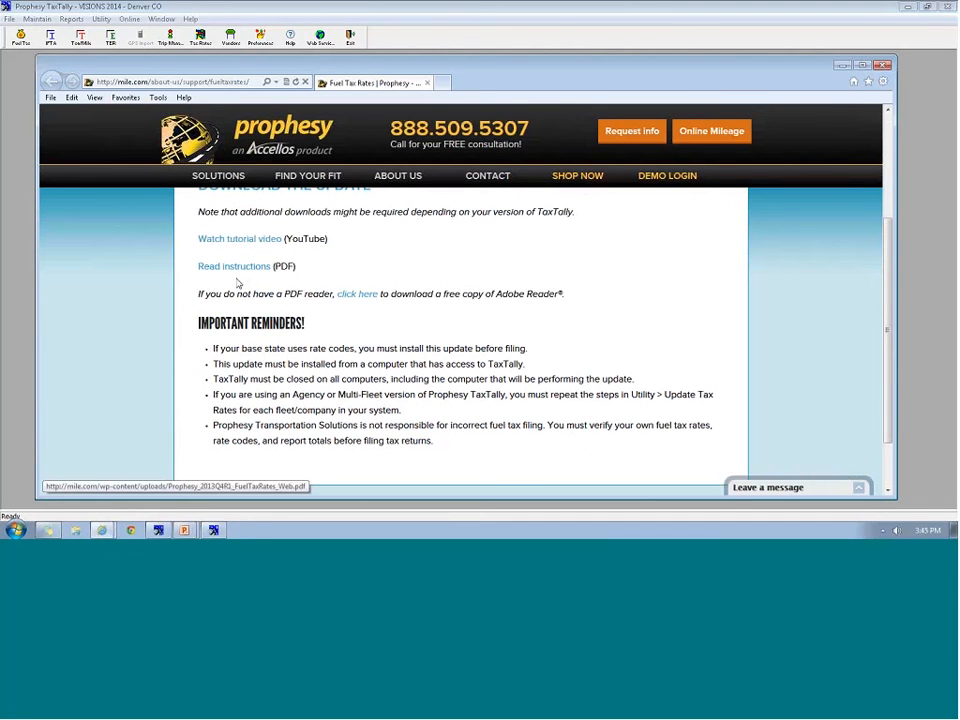
scroll(330, 320, "up", 2)
scroll(325, 313, "up", 3)
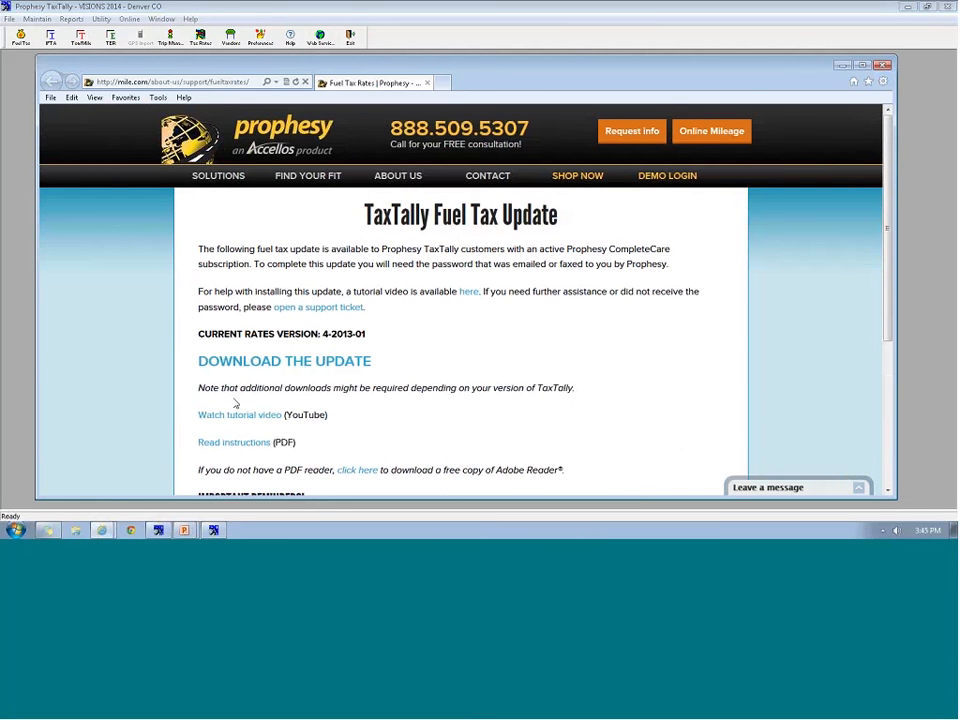
left_click(272, 363)
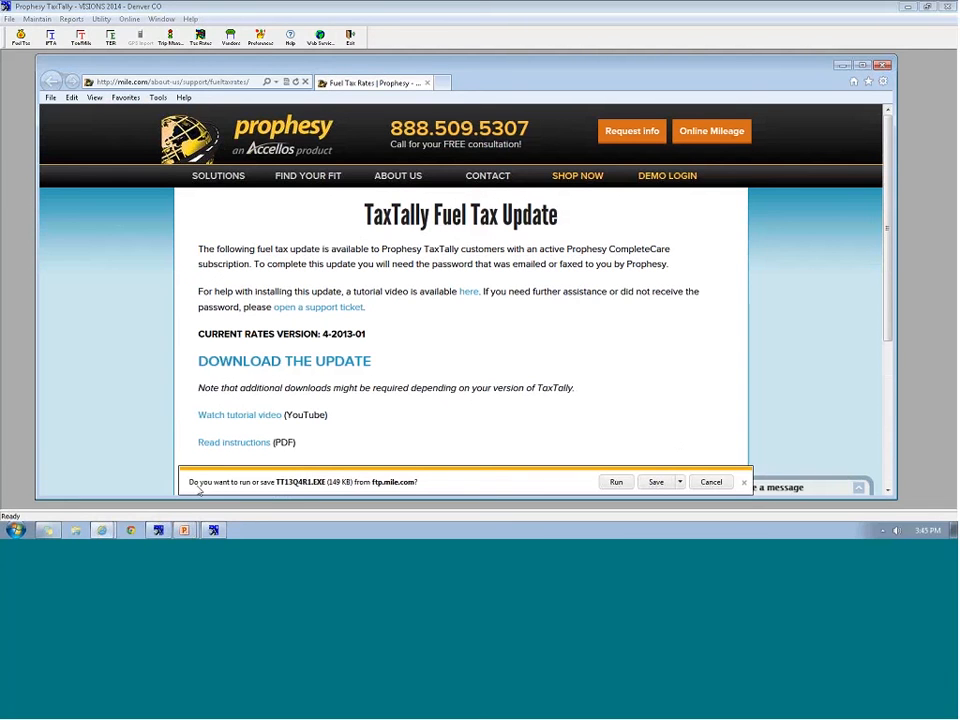
left_click(615, 483)
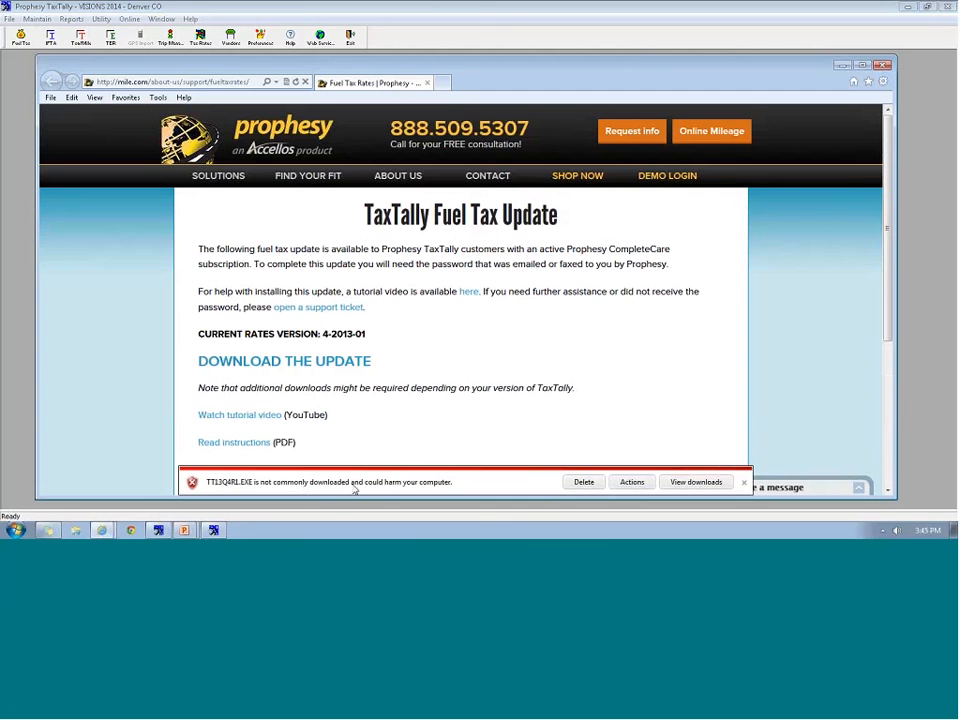
left_click(633, 484)
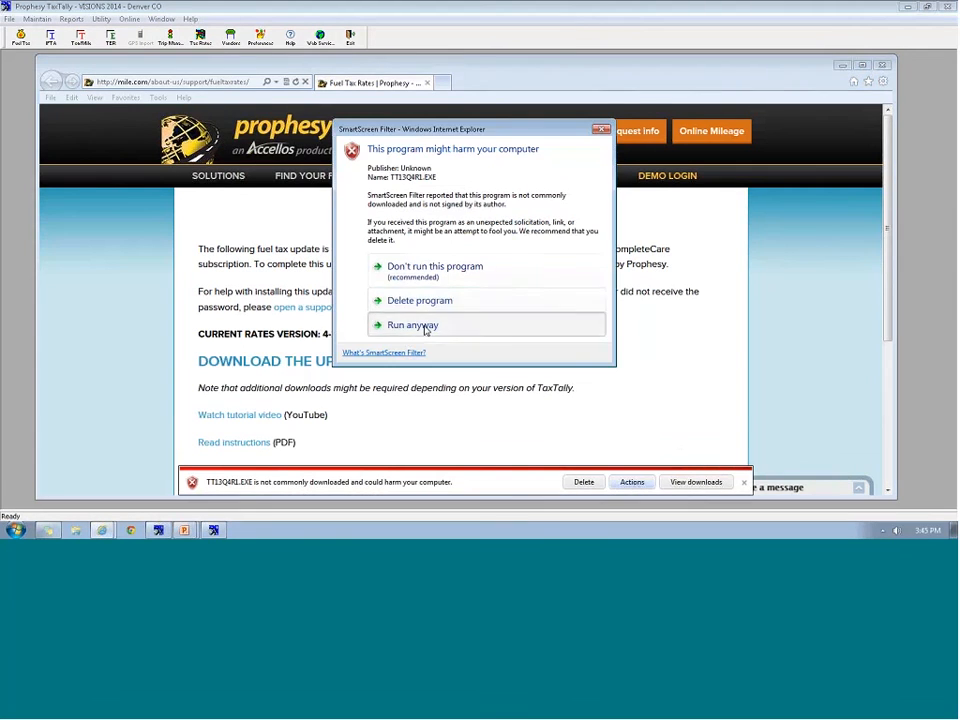
left_click(424, 329)
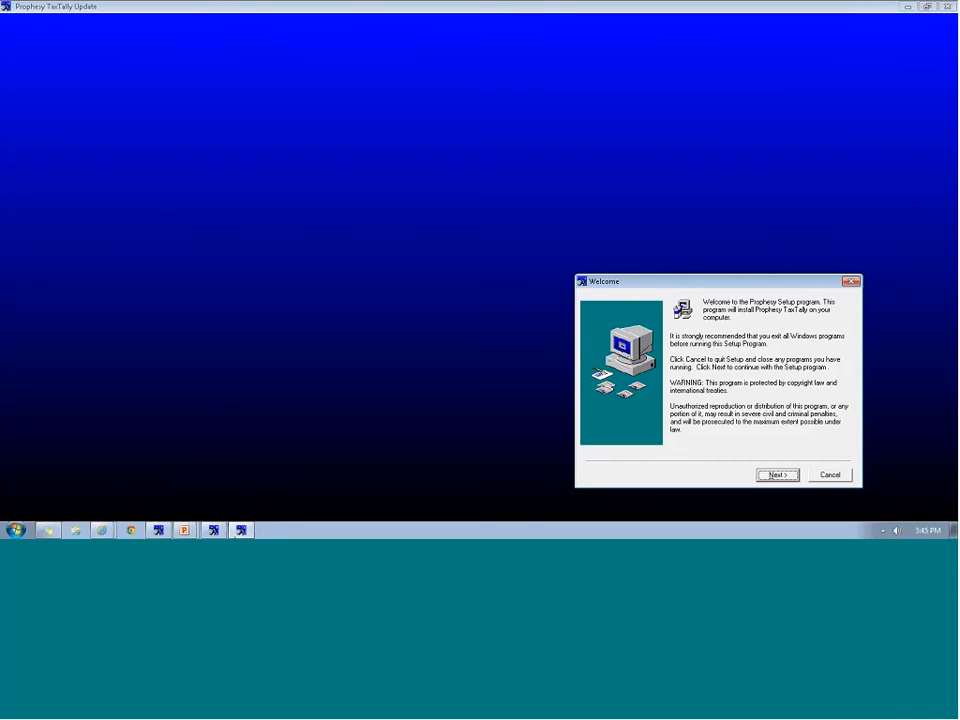
Cancel the rate installation in TaxTally and close TaxTally
left_click(214, 530)
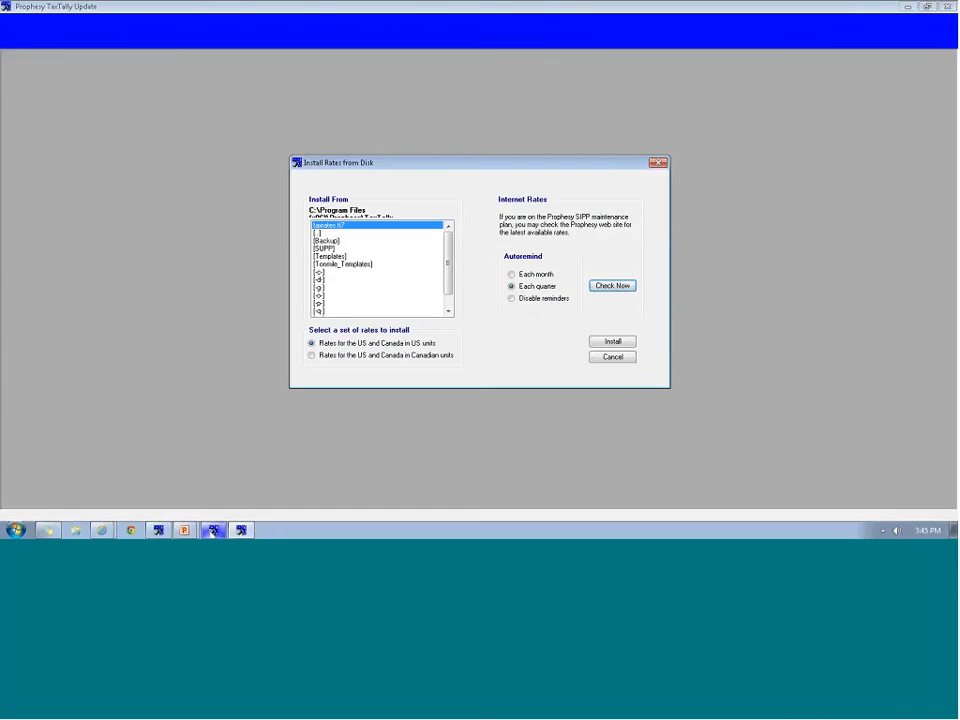
left_click(612, 357)
left_click(947, 6)
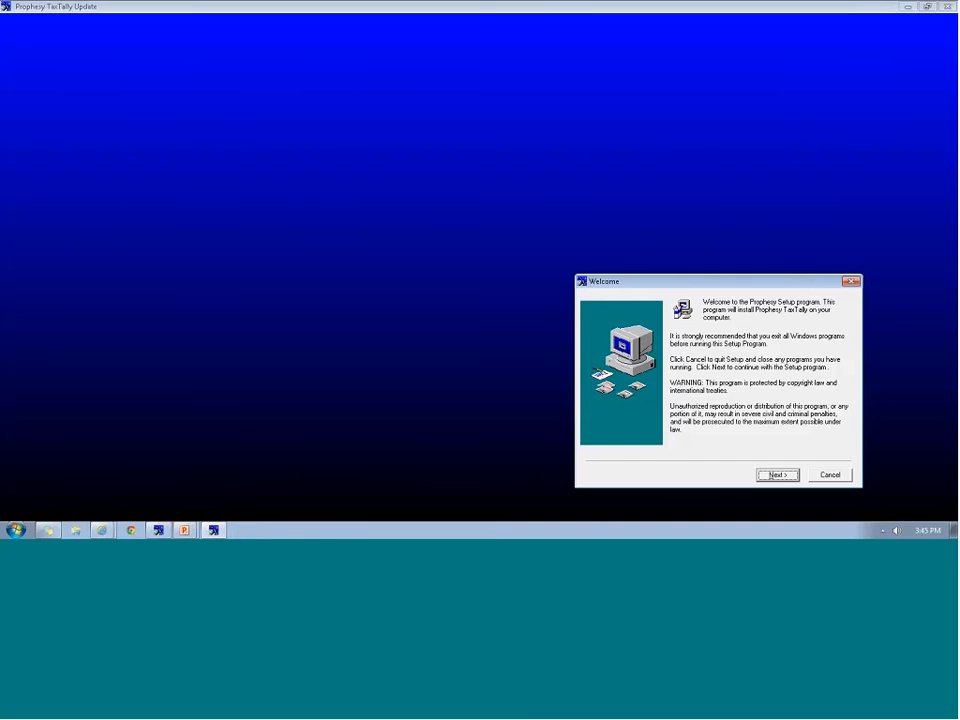
Install the 4th Quarter 2013 rate file with Delaware as filing state, entering the installation password
key("Return")
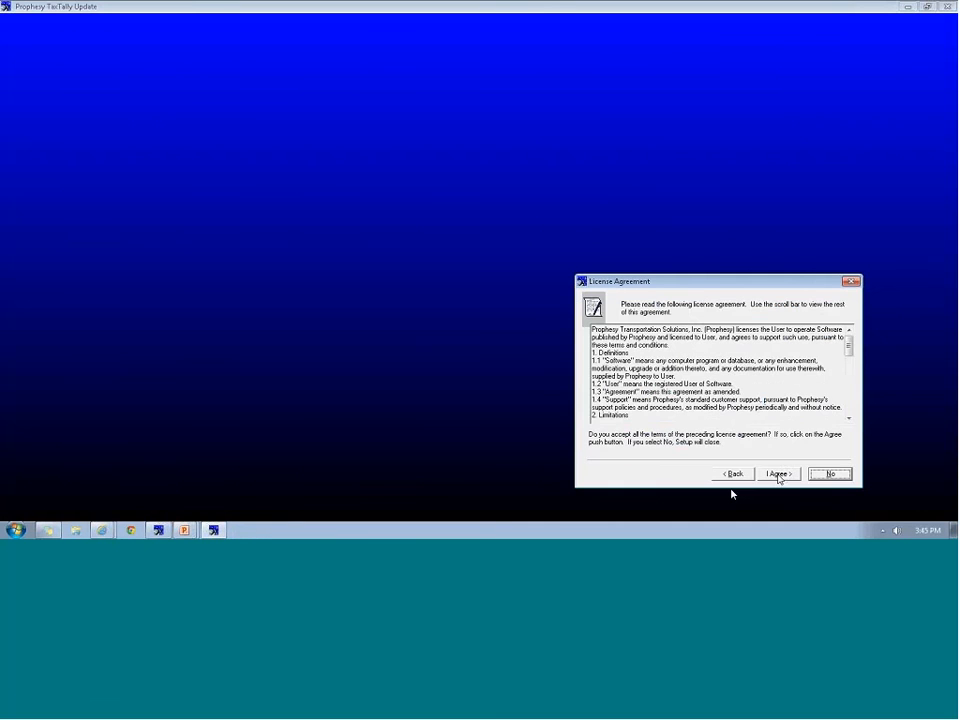
left_click(778, 475)
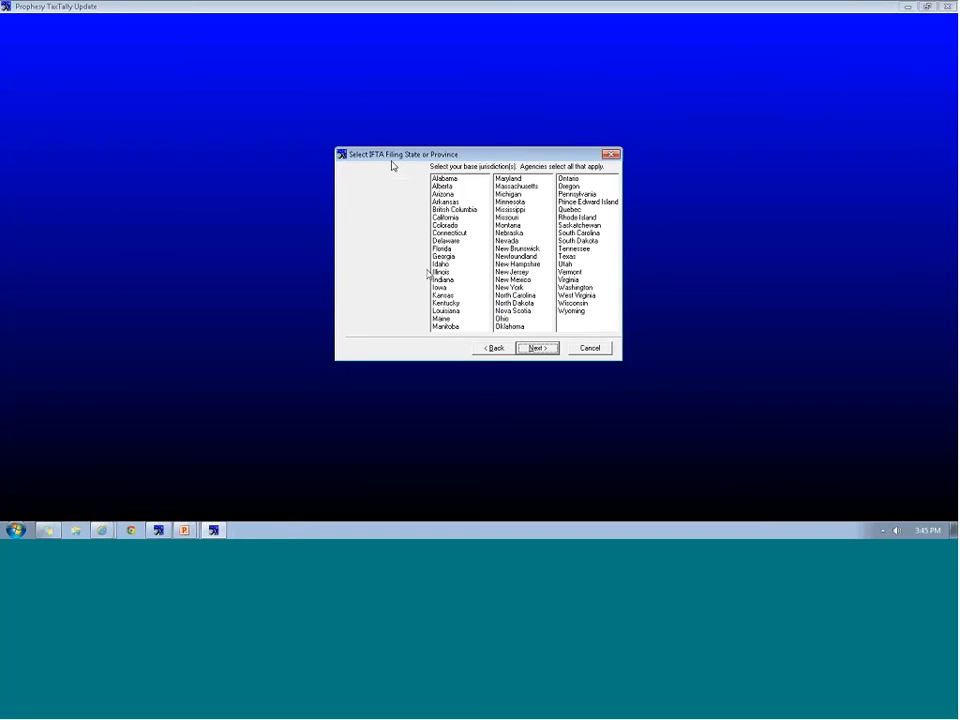
left_click(463, 240)
left_click(540, 348)
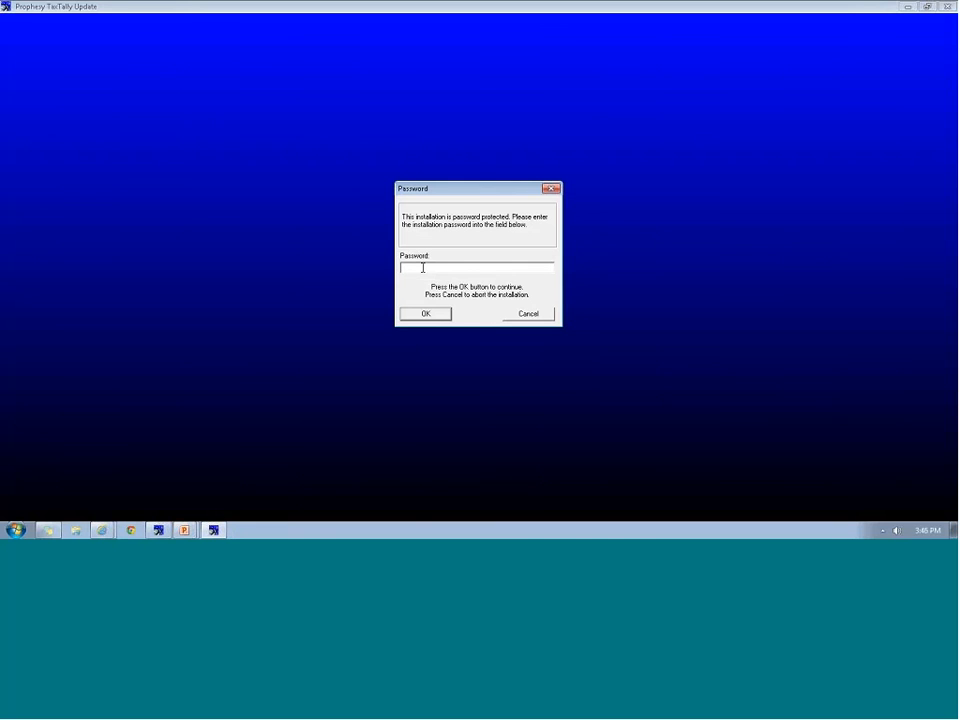
type("****")
left_click(421, 317)
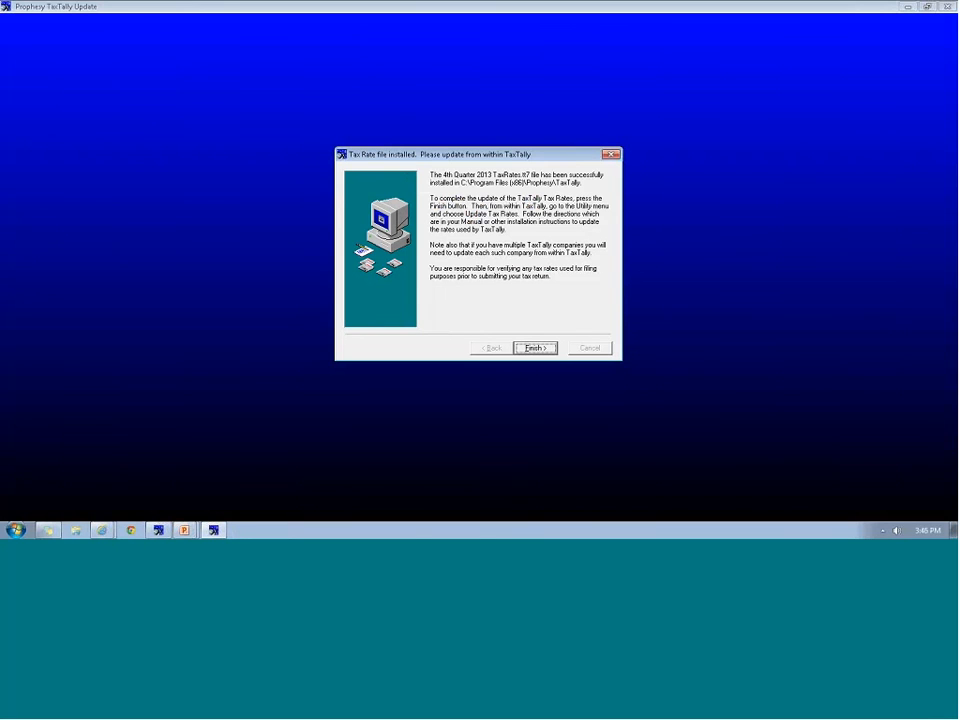
left_click(535, 347)
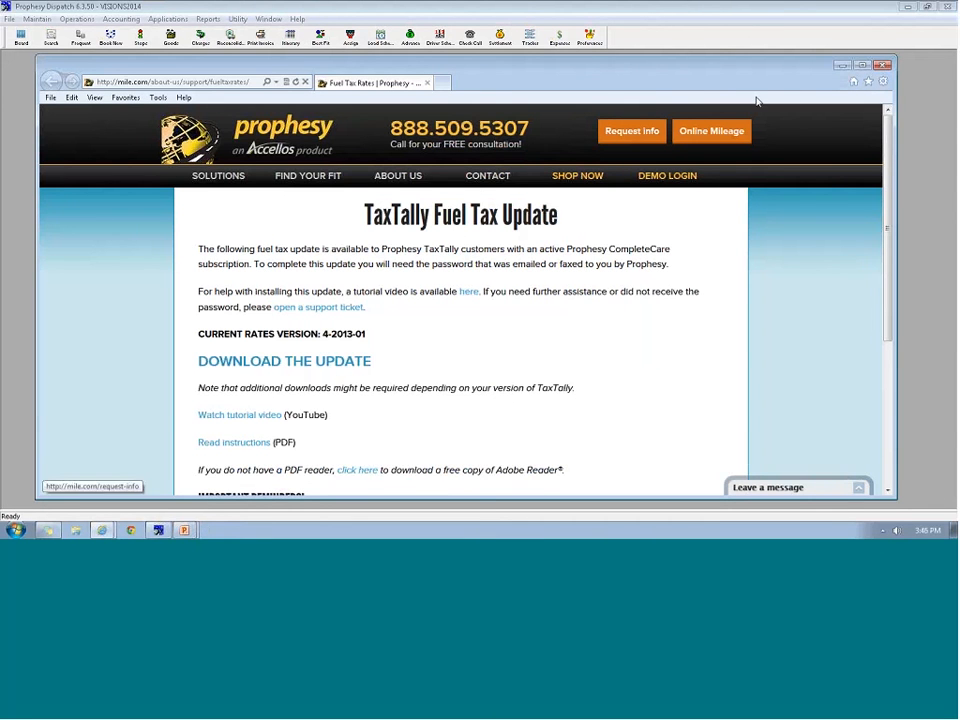
Minimize the update page and relaunch TaxTally from Dispatch for VISIONS 2014 - Denver CO
left_click(843, 66)
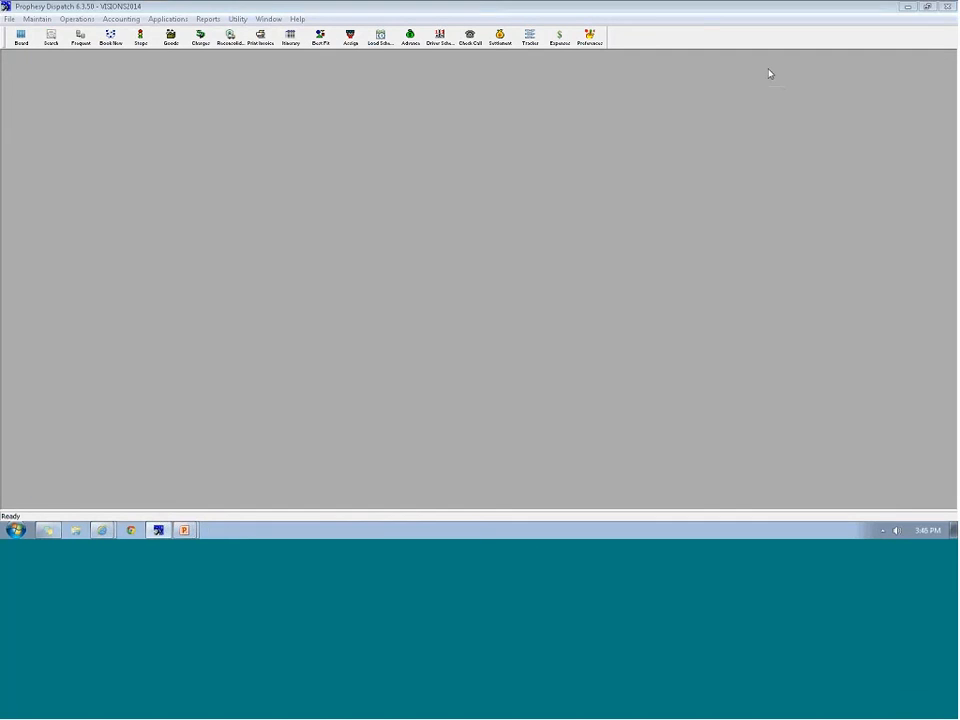
left_click(116, 20)
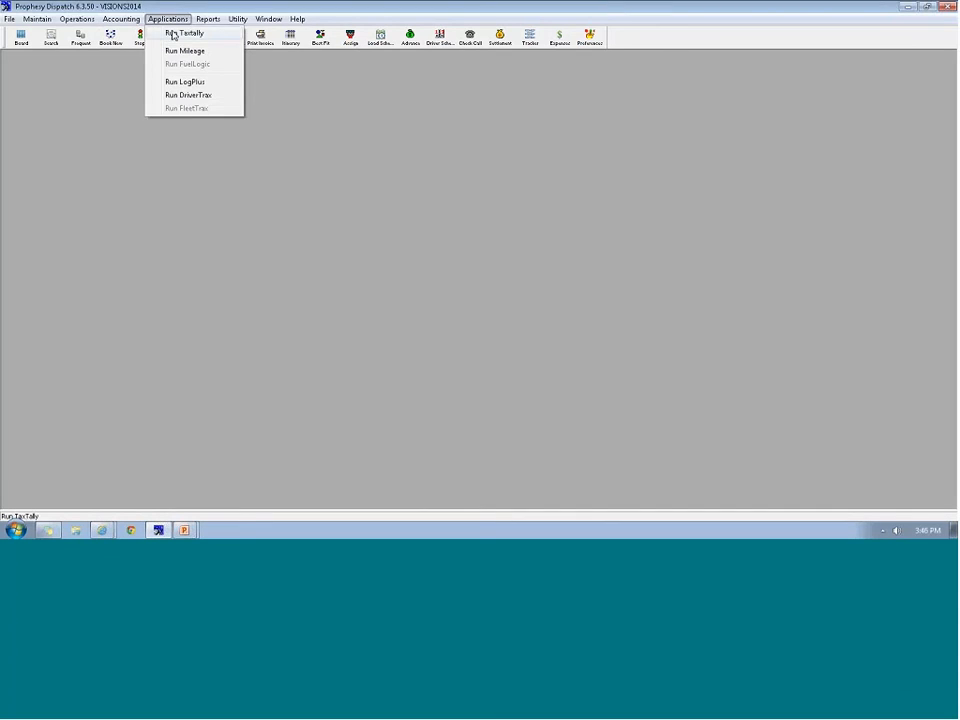
left_click(167, 34)
left_click(572, 207)
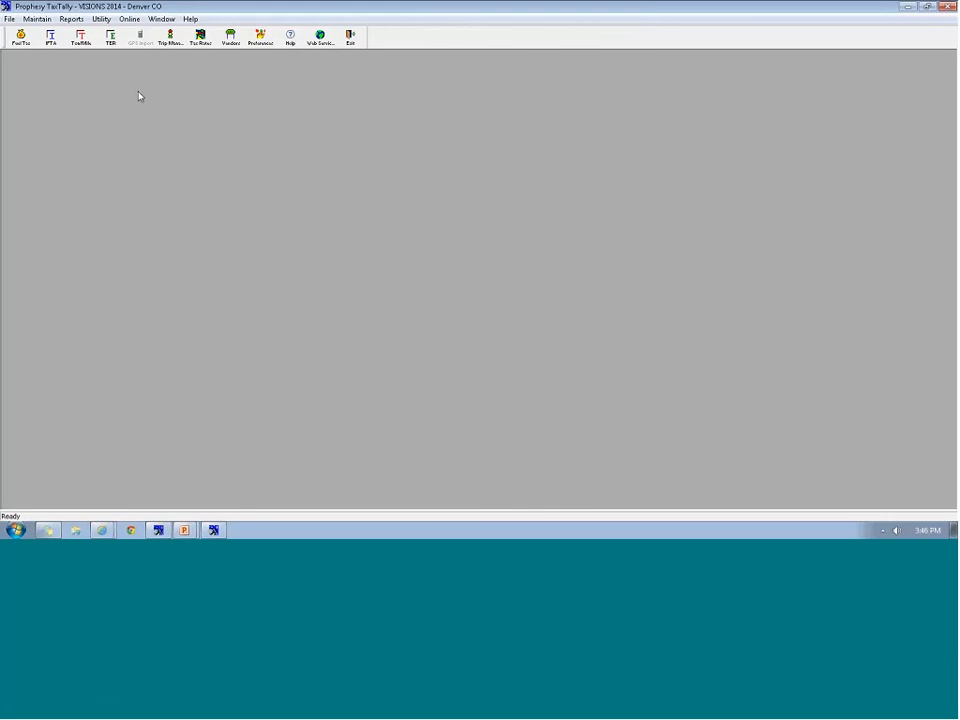
left_click(101, 19)
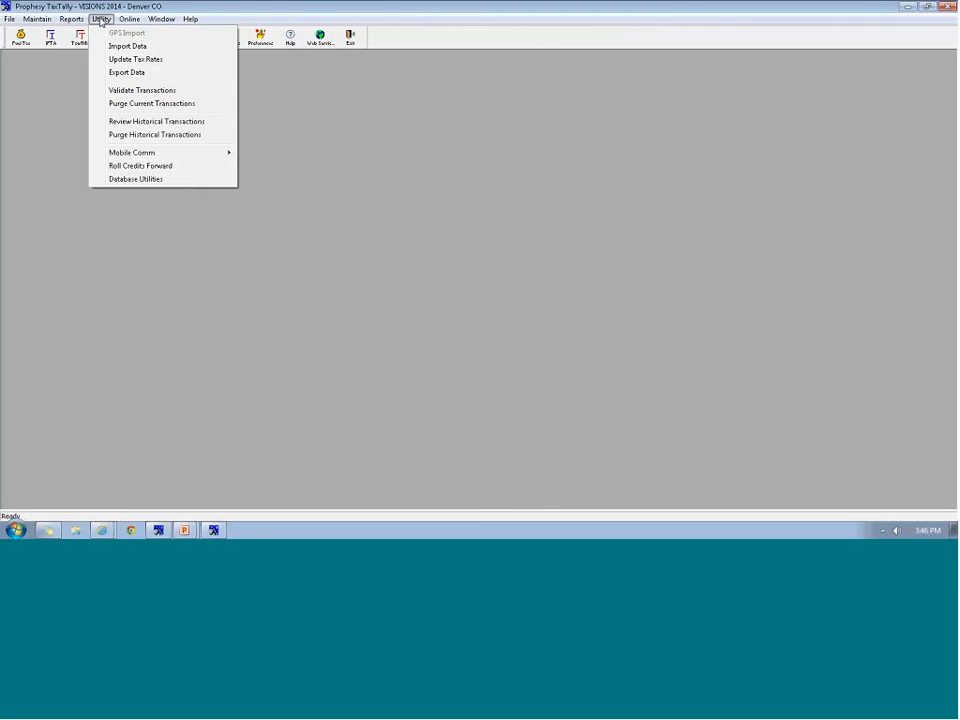
Install the 4-2013-01 US-unit rate set and apply it to all listed states
left_click(138, 59)
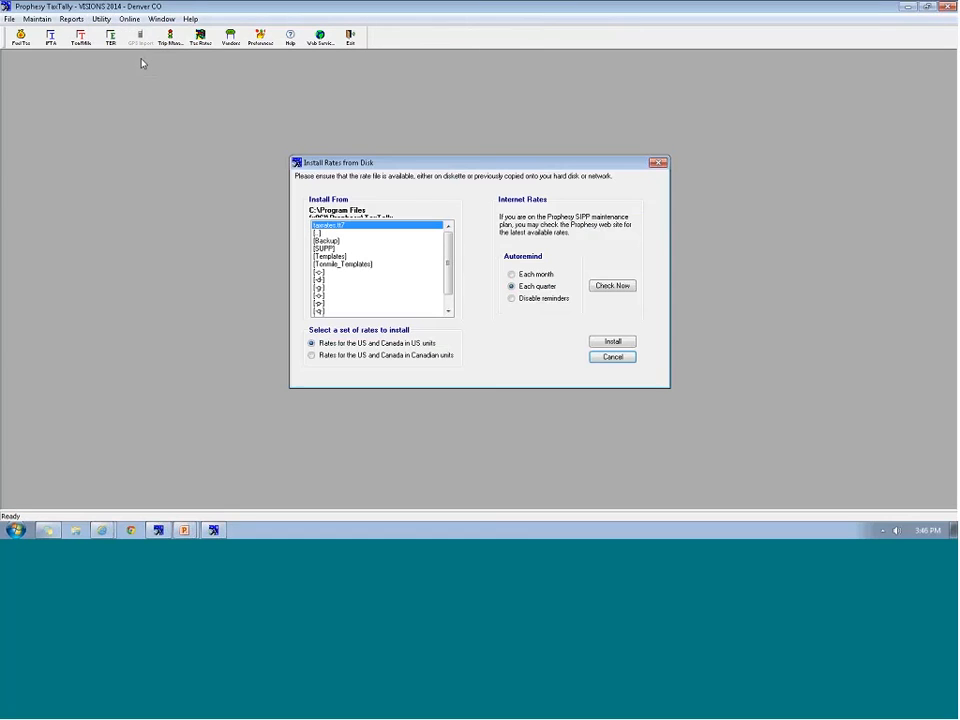
left_click(614, 343)
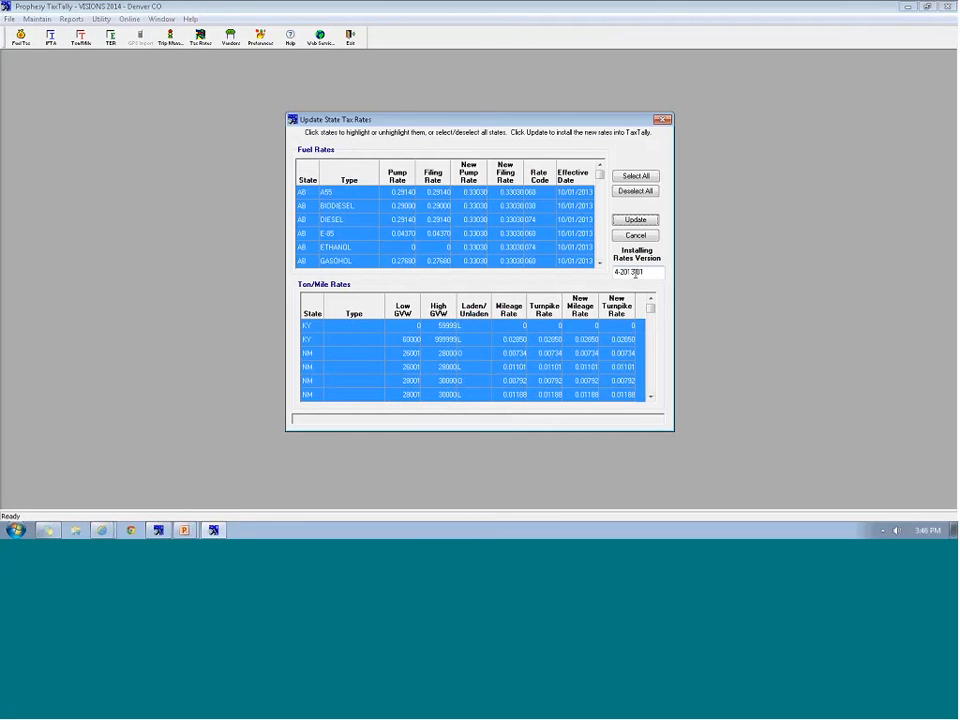
left_click(636, 221)
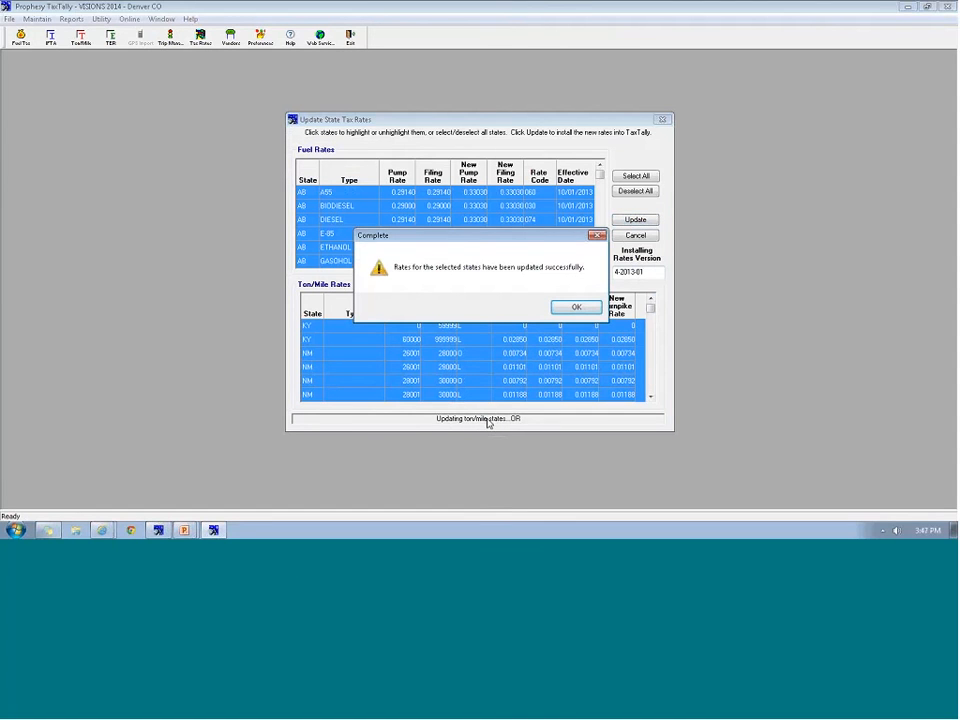
left_click(568, 310)
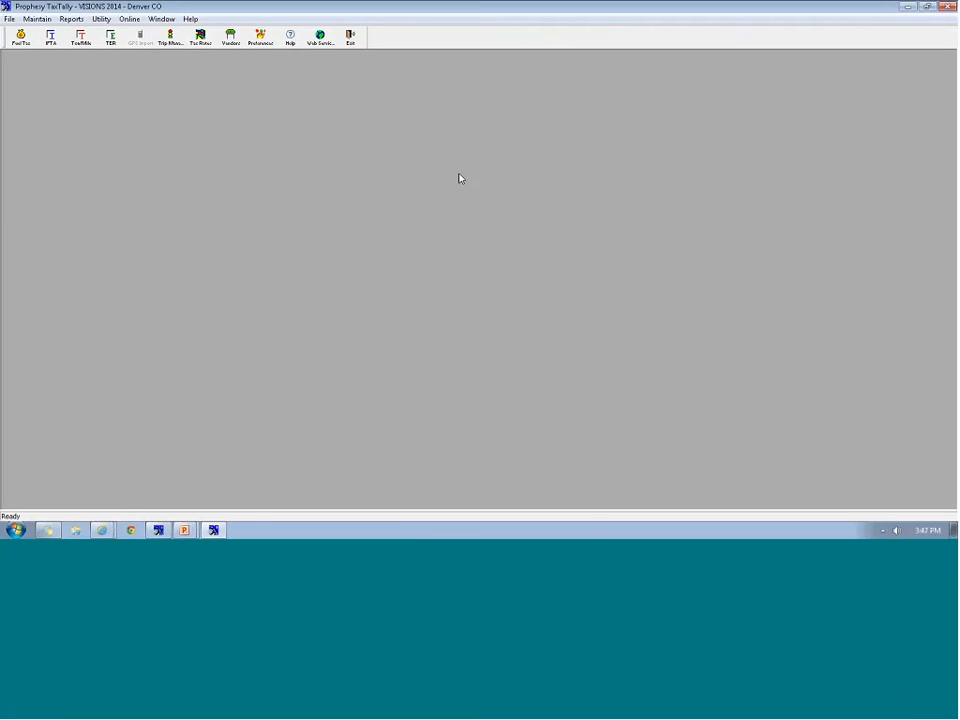
Confirm in Preferences that the rates version now reads 4-2013-01
left_click(262, 38)
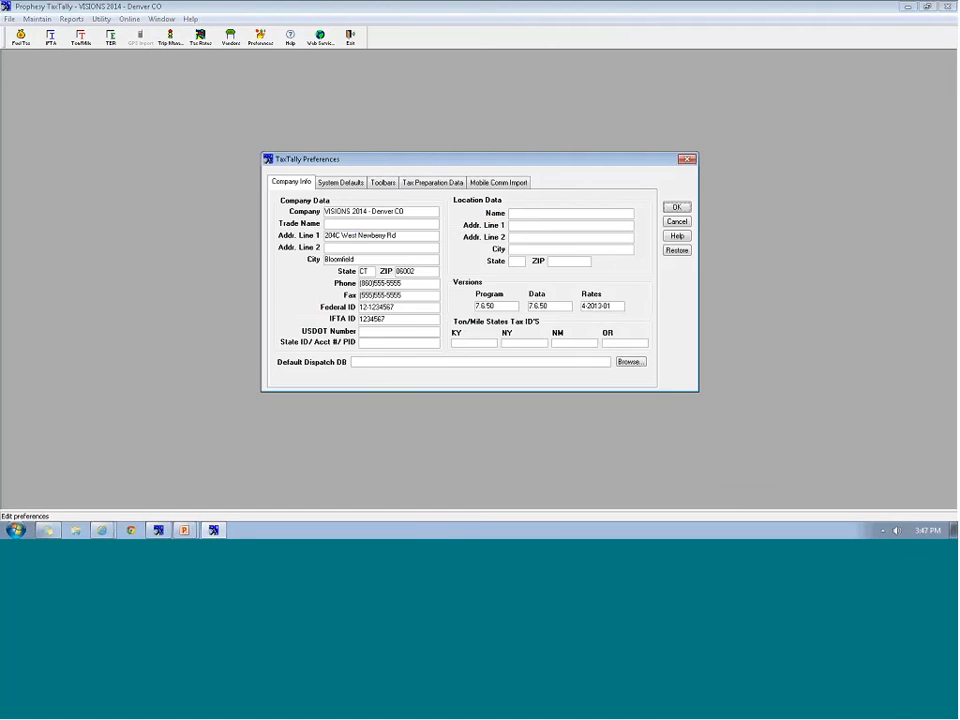
left_click(676, 211)
left_click(36, 19)
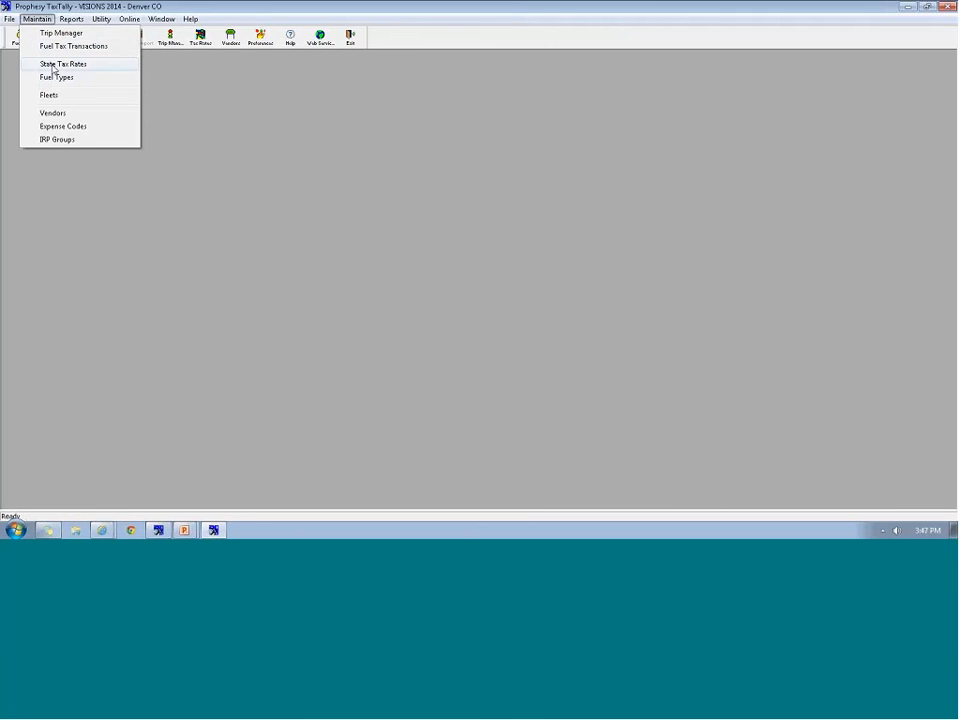
Locate Connecticut in State Tax Rates and review its rates effective 10/01/2013
left_click(67, 66)
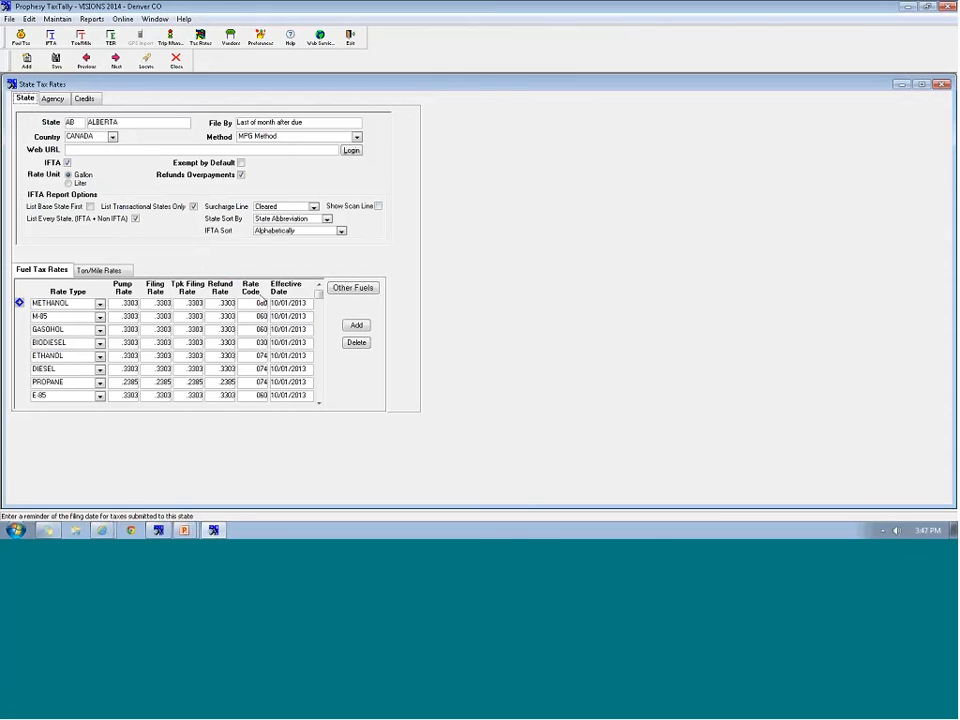
left_click(145, 60)
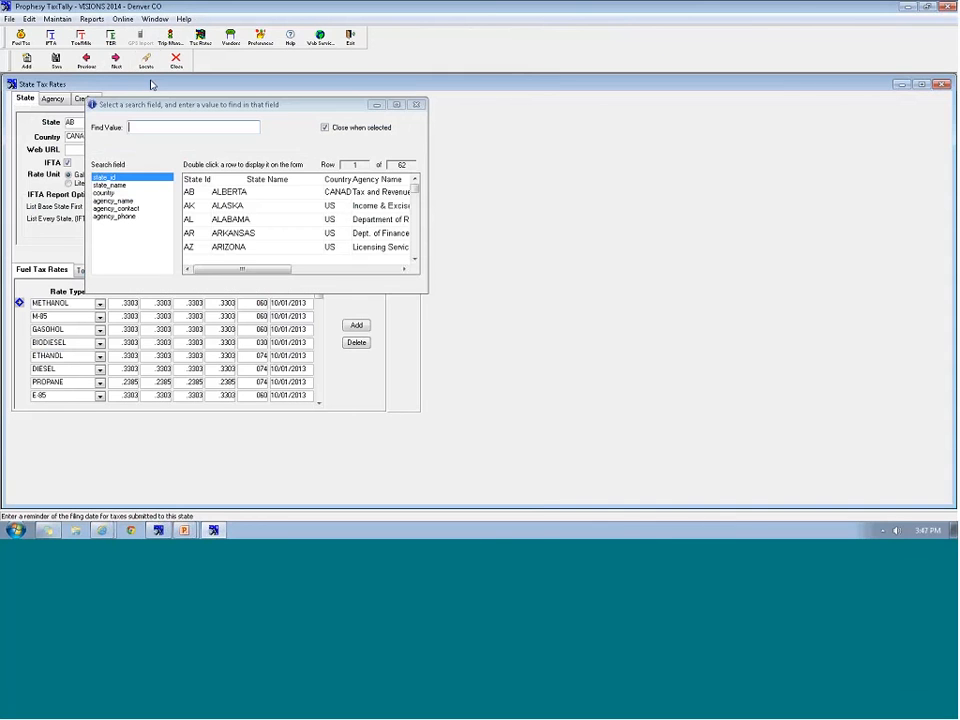
scroll(402, 215, "down", 2)
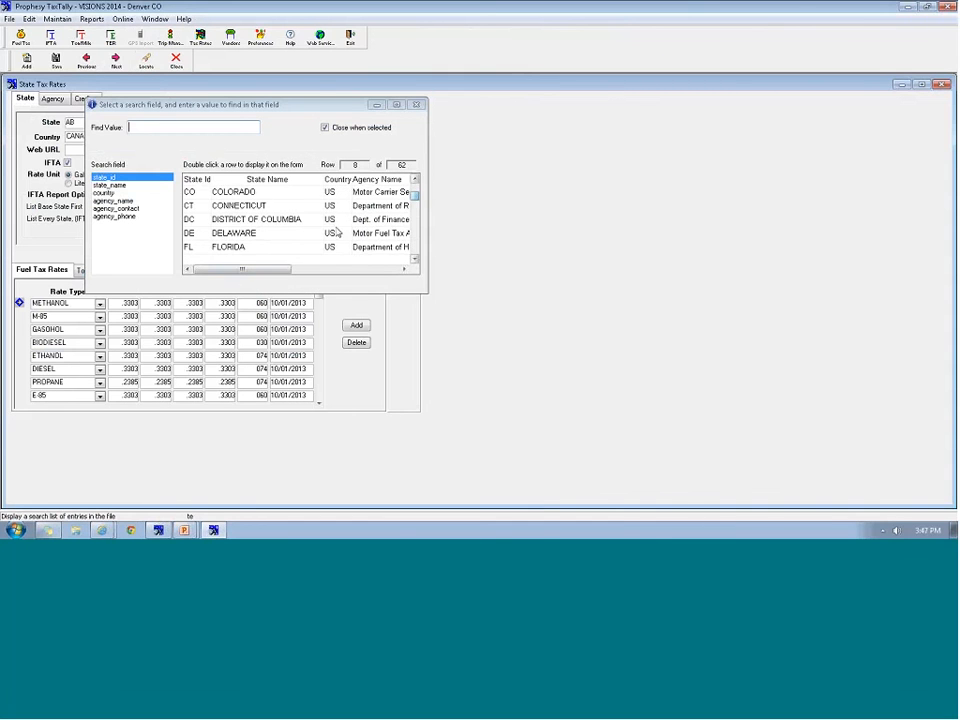
left_click(218, 207)
double_click(218, 207)
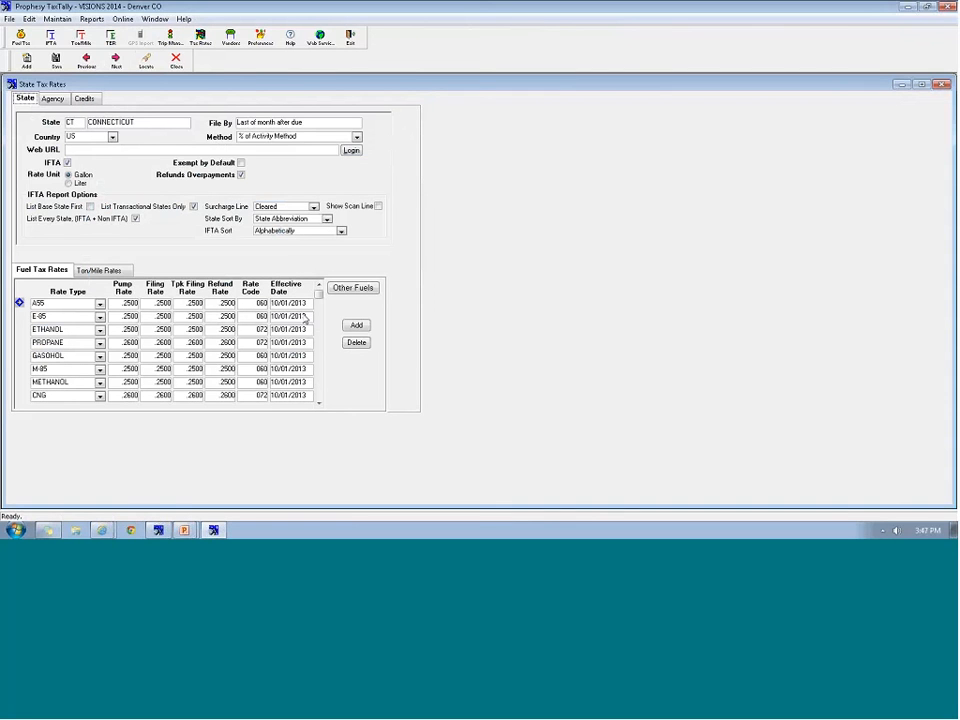
mouse_move(317, 294)
left_mouse_down()
mouse_move(317, 394)
mouse_move(317, 292)
left_mouse_up()
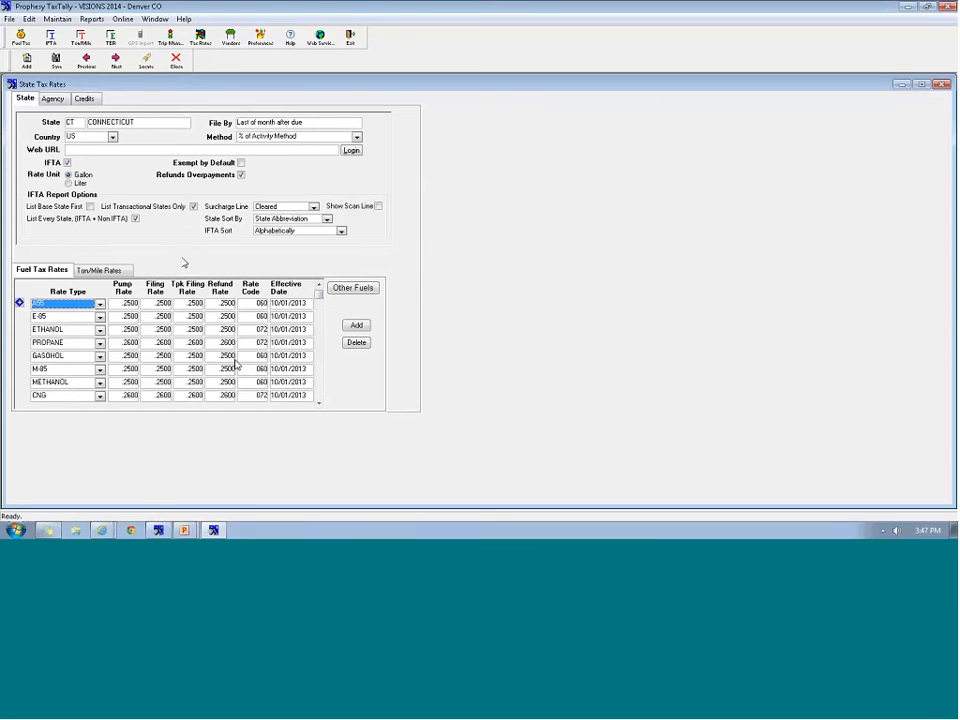
Close the state tax rates and recheck Preferences: rates 4-2013-01, program version 7.6.50
left_click(176, 61)
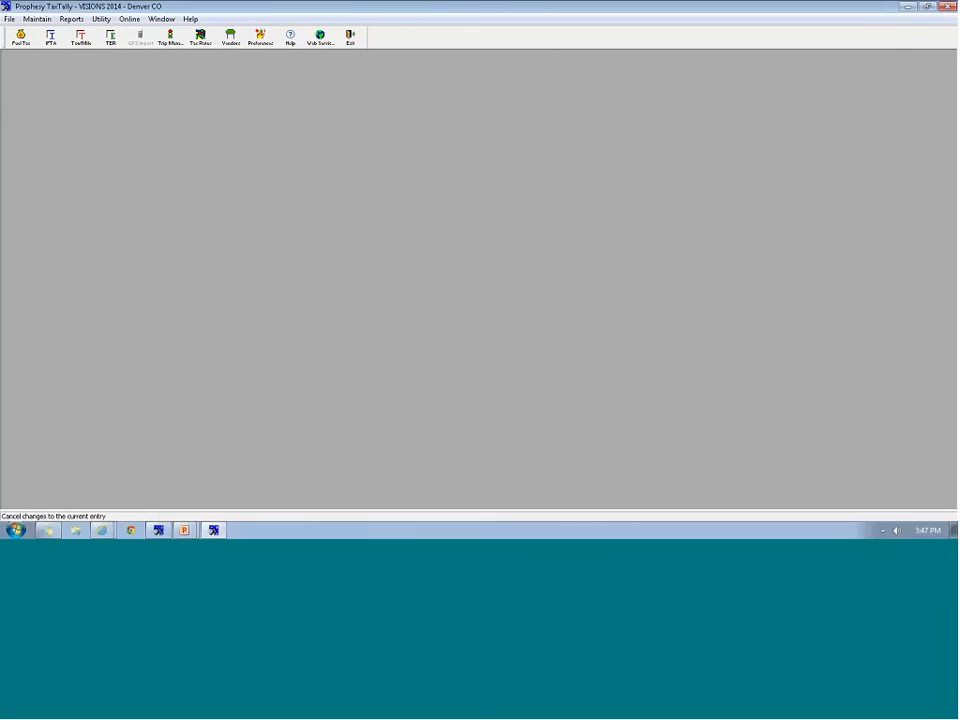
left_click(260, 38)
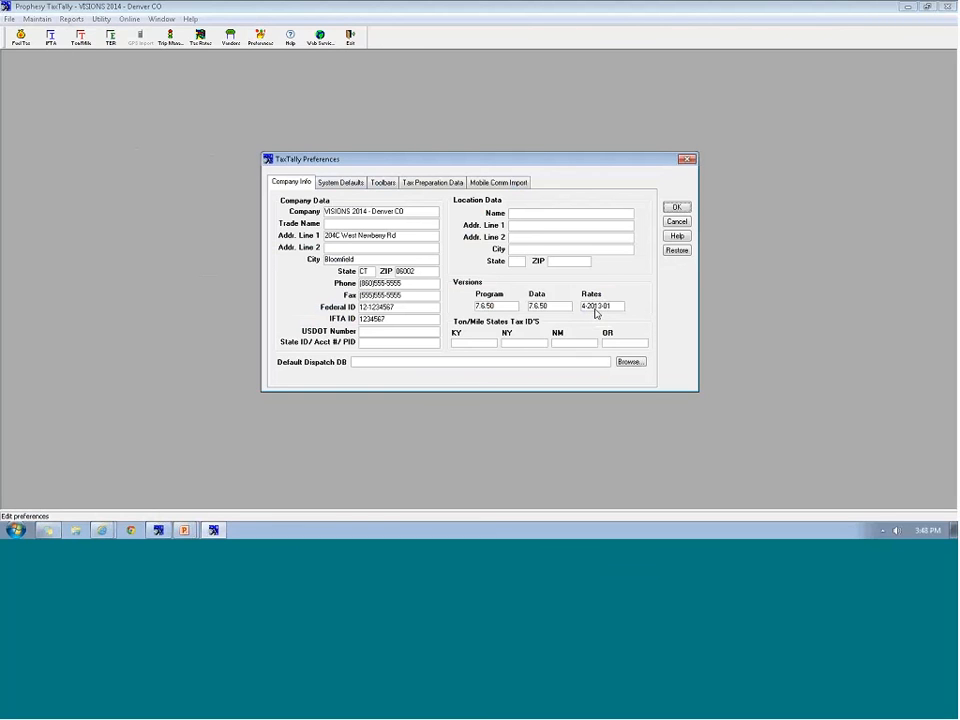
left_click(676, 207)
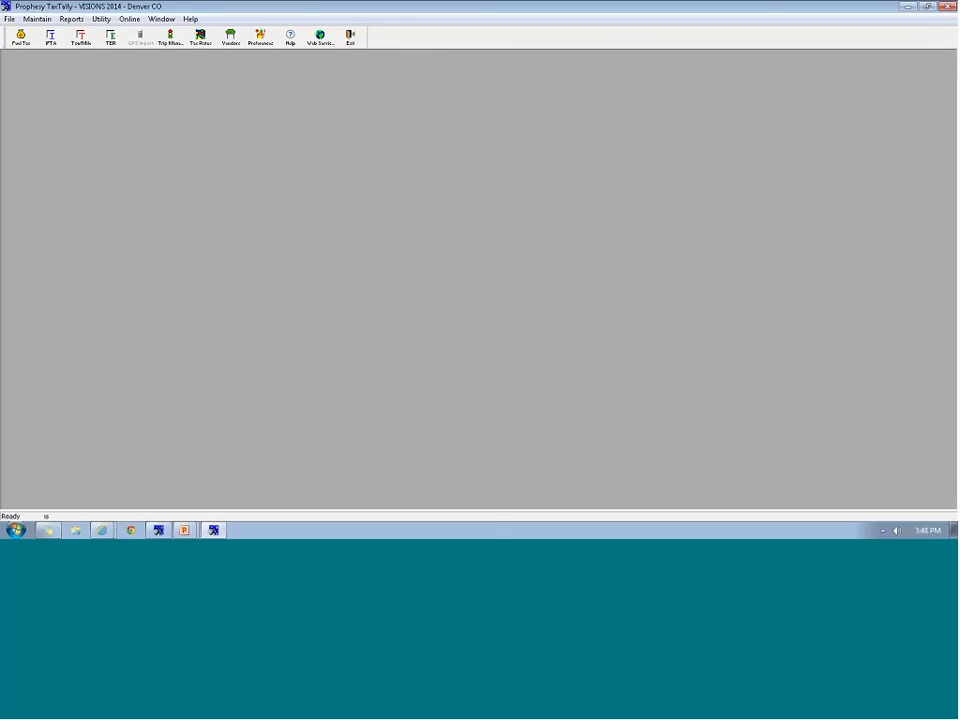
Bring up the TaxTally Webinar March 26 2014 presentation and start its slide show from the beginning
left_click(185, 525)
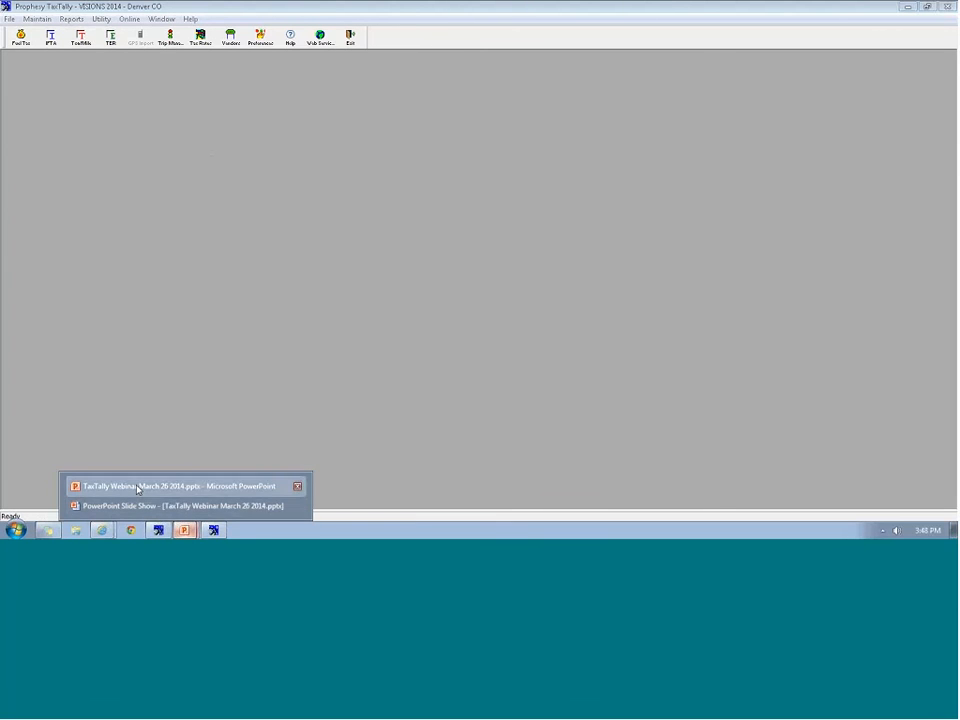
left_click(139, 487)
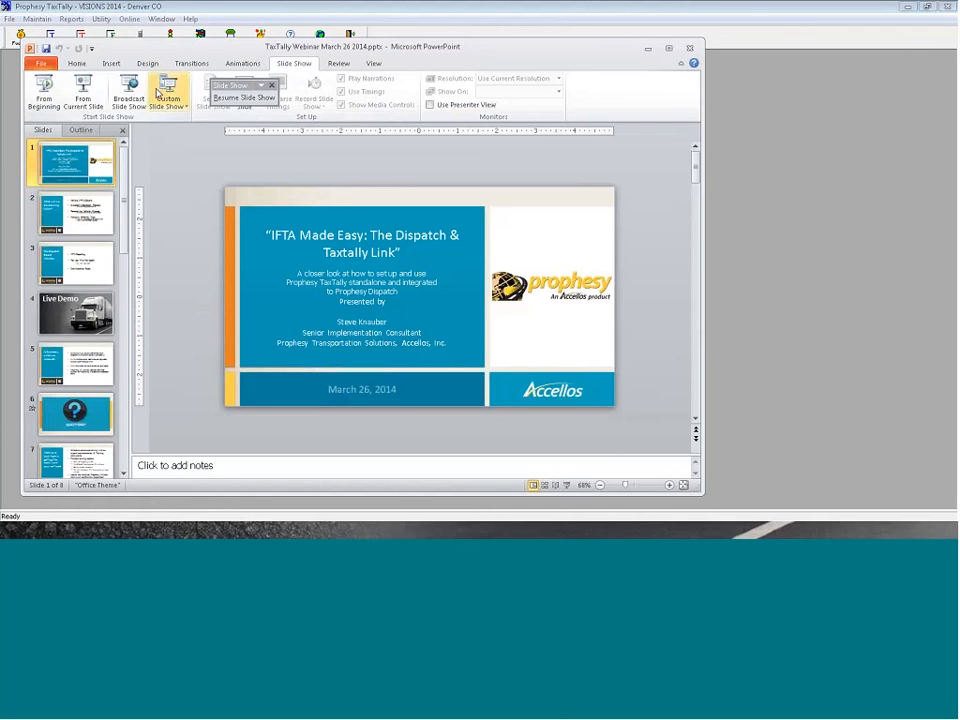
left_click(43, 88)
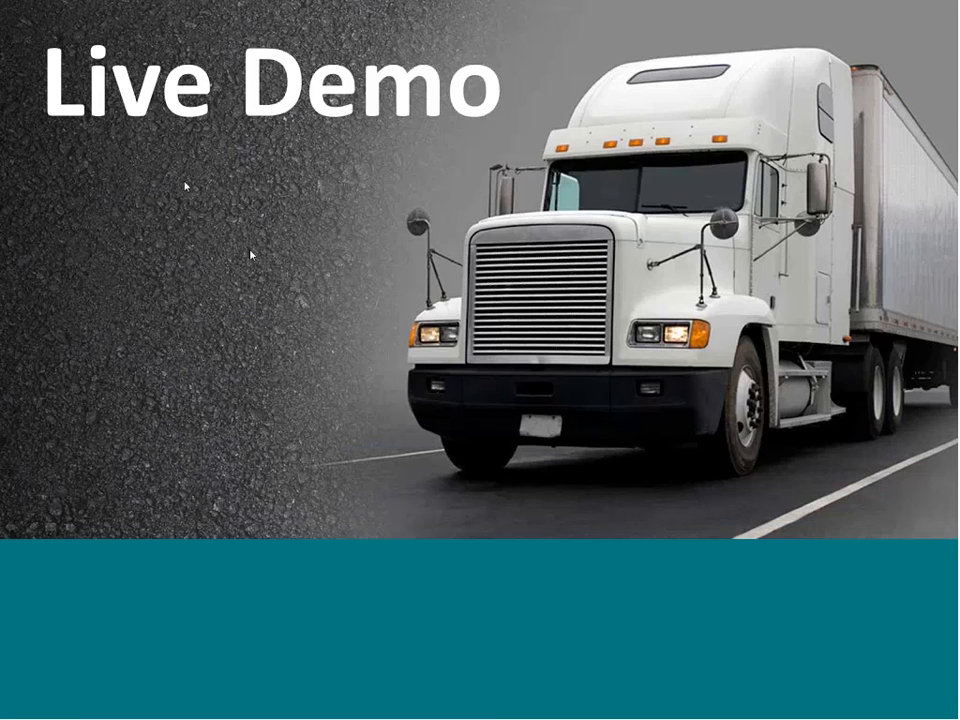
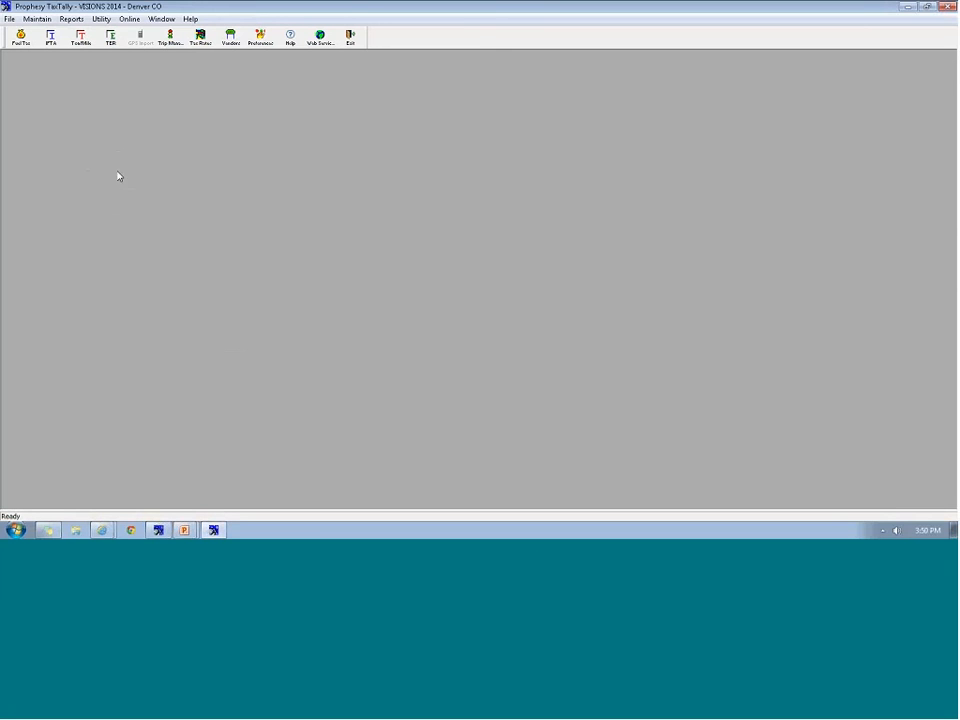
Choose the driver hauling load 1072 and open its non-trip advances, showing a 25.00 fuel advance
left_click(158, 530)
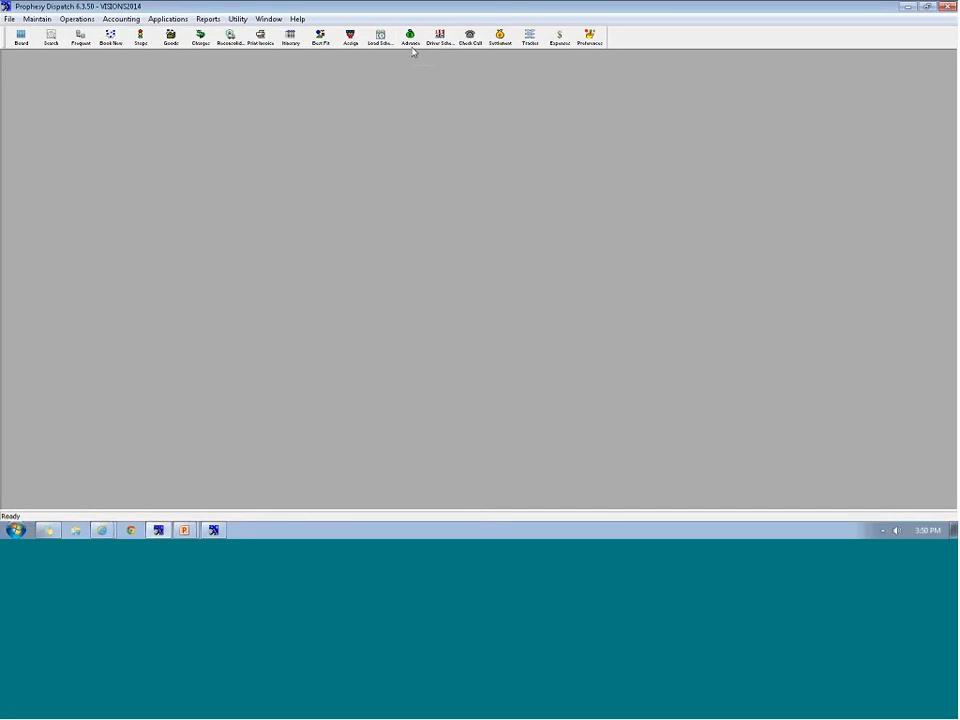
left_click(406, 46)
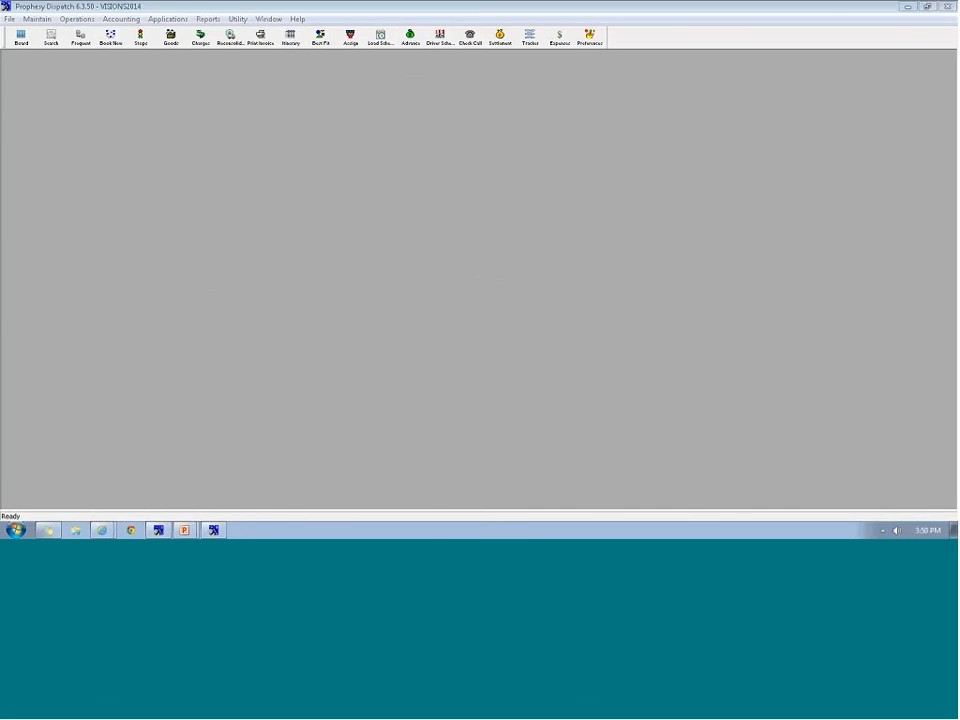
left_click(410, 43)
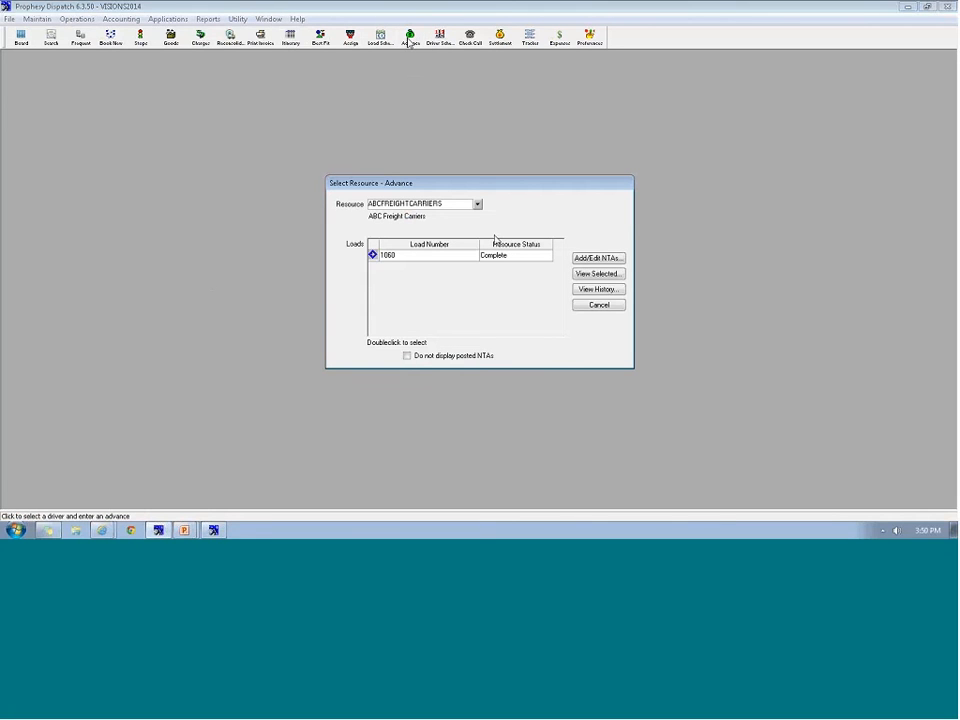
left_click(477, 204)
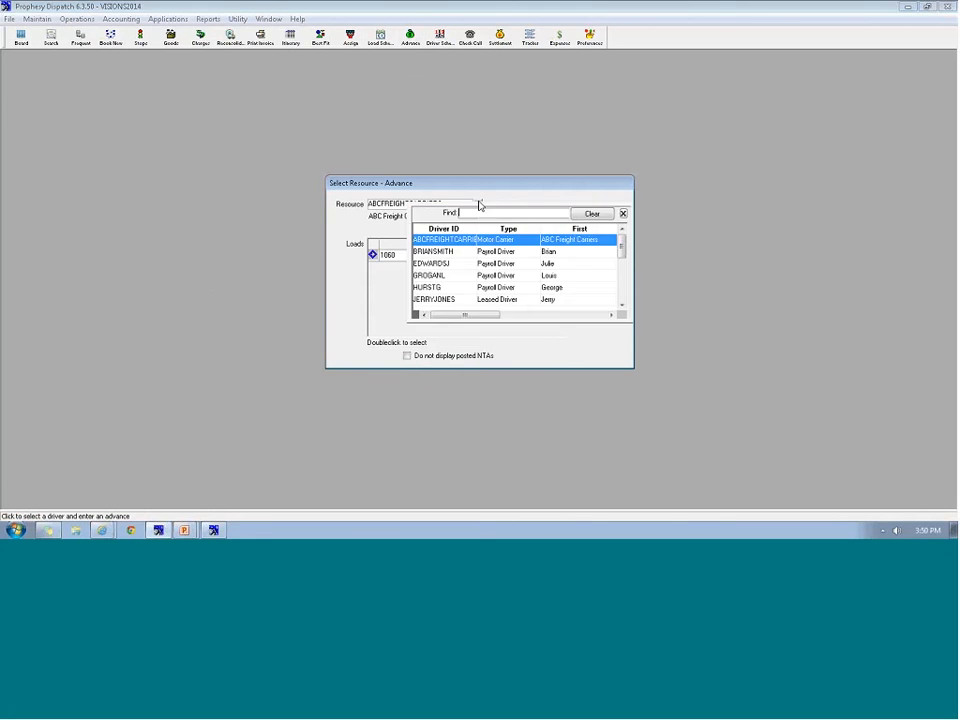
double_click(431, 263)
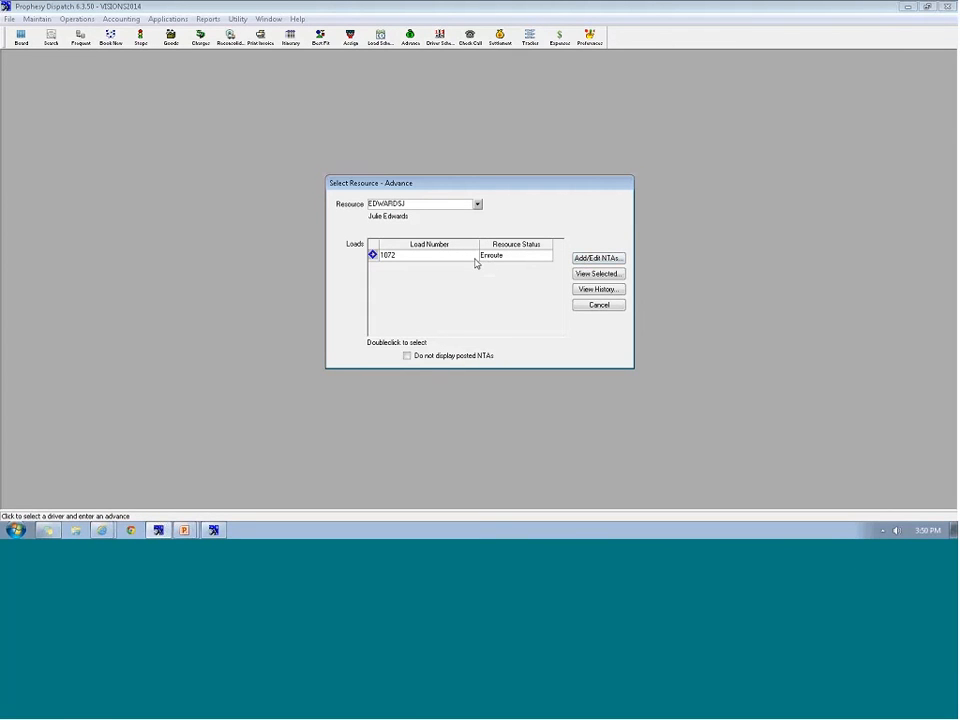
left_click(414, 259)
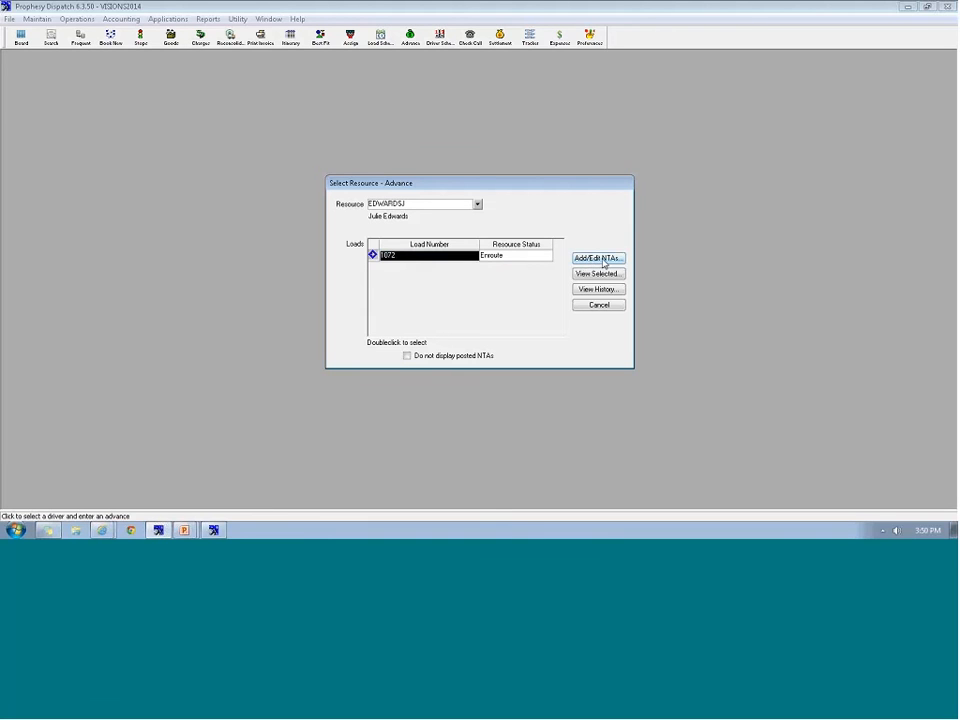
left_click(604, 260)
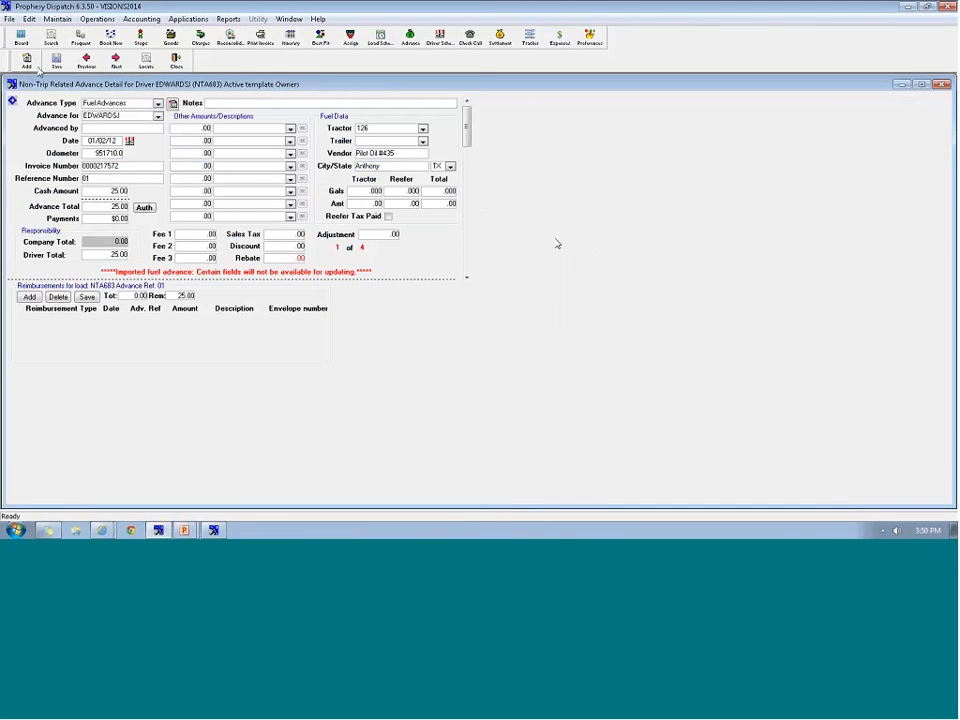
Start a new advance from the Company template as Fuel Advances for 002TRACTOR
left_click(27, 60)
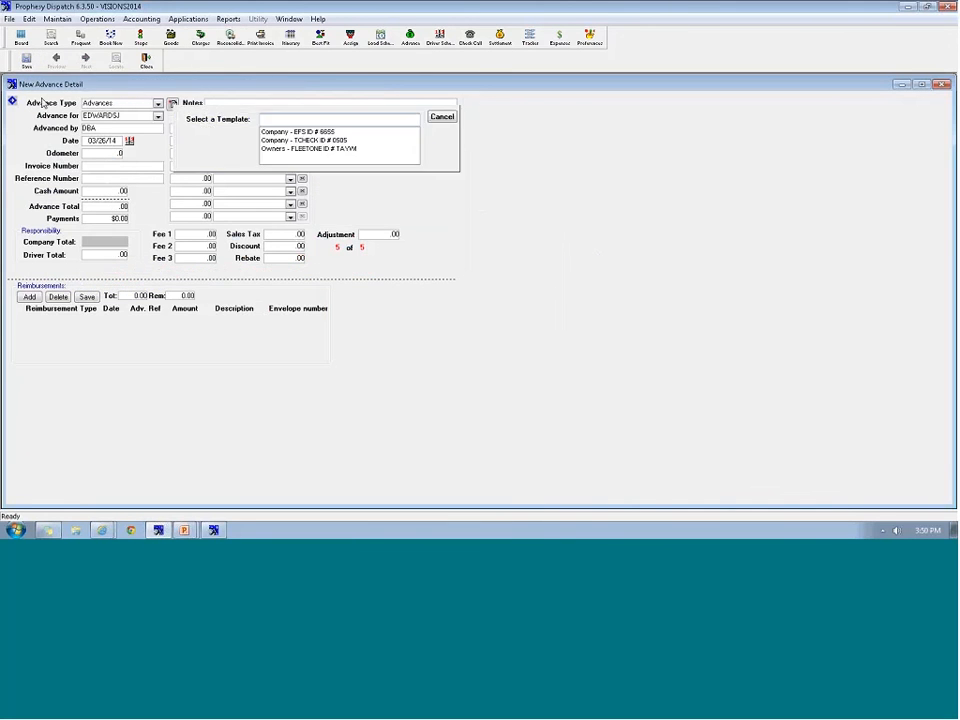
double_click(298, 131)
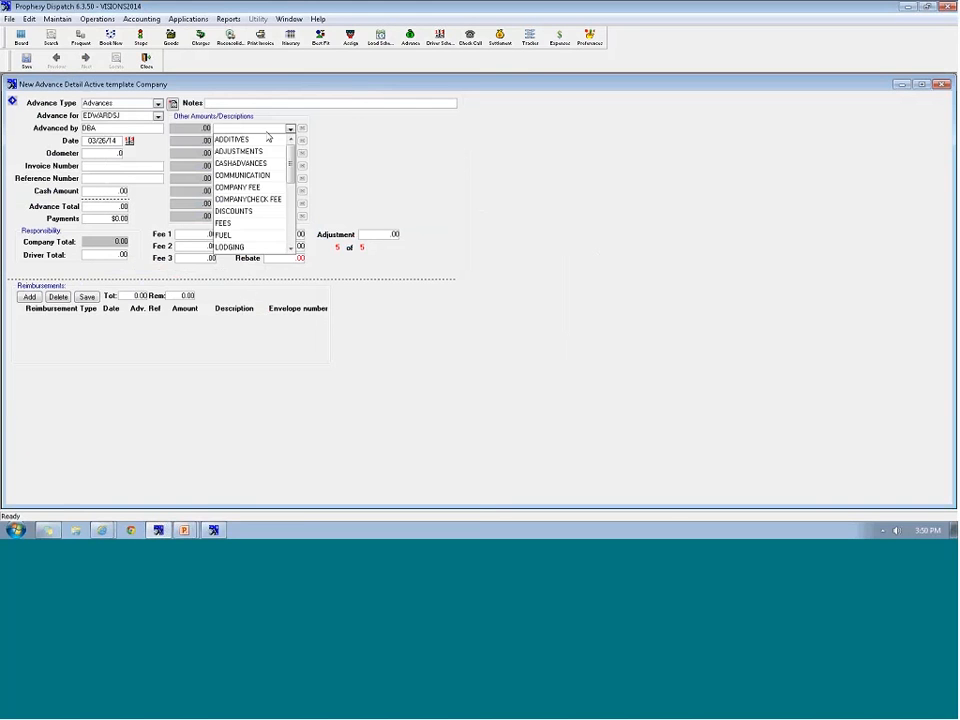
left_click(157, 103)
left_click(104, 120)
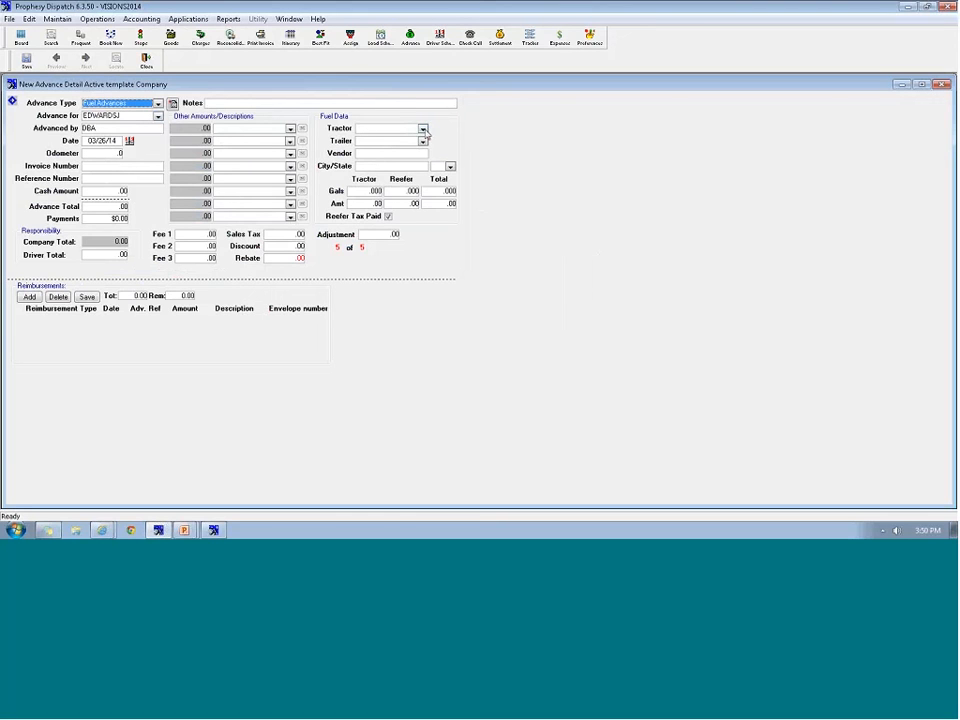
left_click(423, 130)
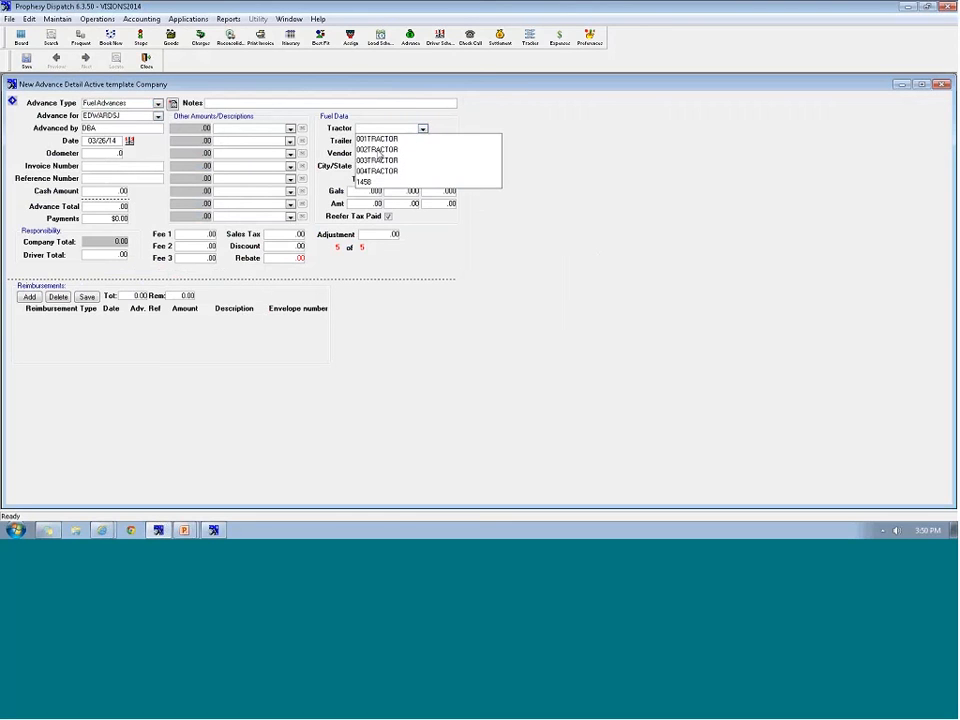
left_click(378, 158)
Enter fuel stop Canton, 100 gallons and amount 400, then save the advance as NTA743
left_click(362, 167)
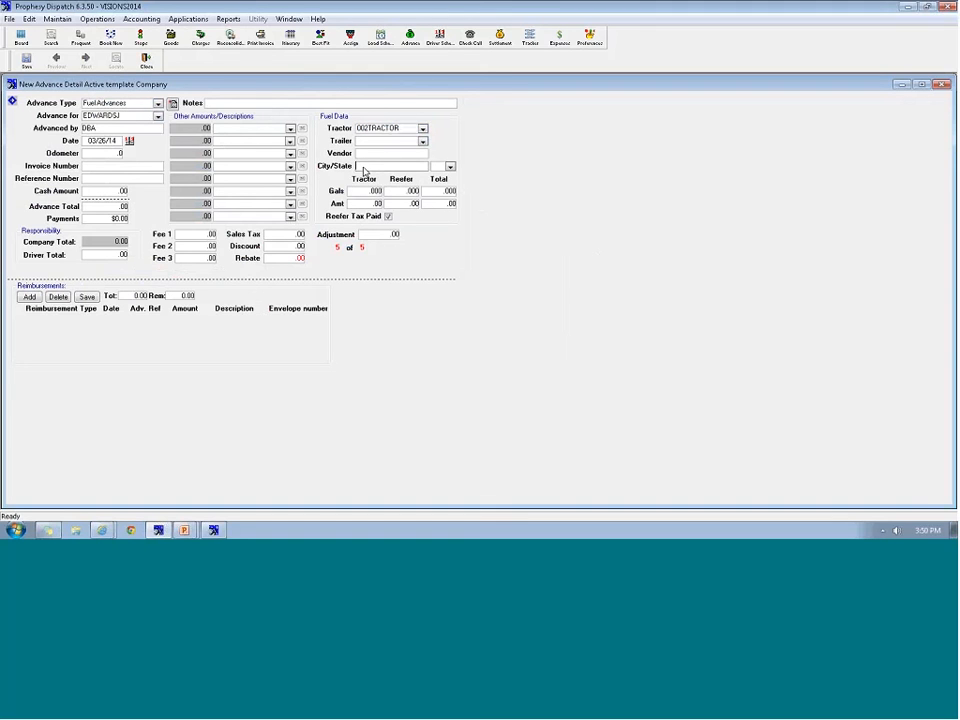
type("Canton")
key("Tab")
type("OH")
key("Tab")
type("100")
key("Tab")
type("400")
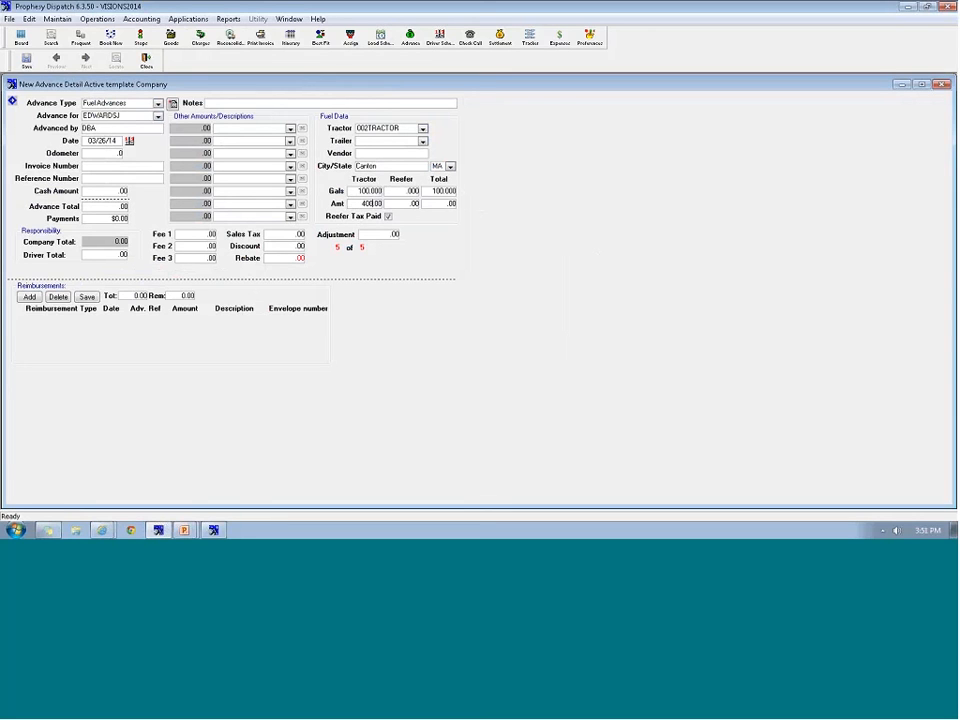
left_click(27, 59)
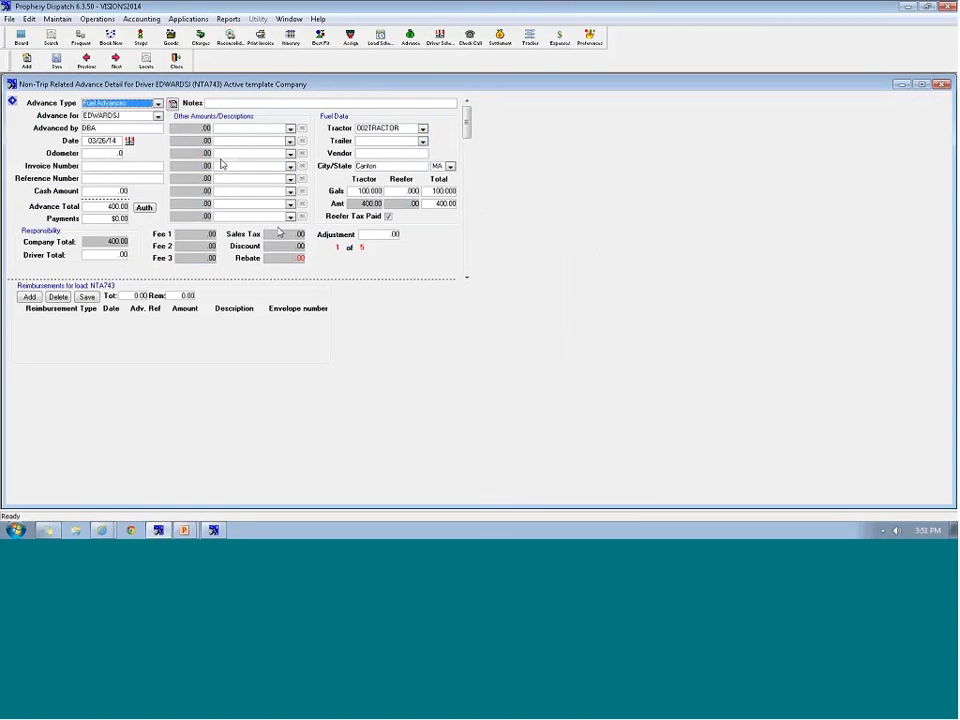
left_click(56, 62)
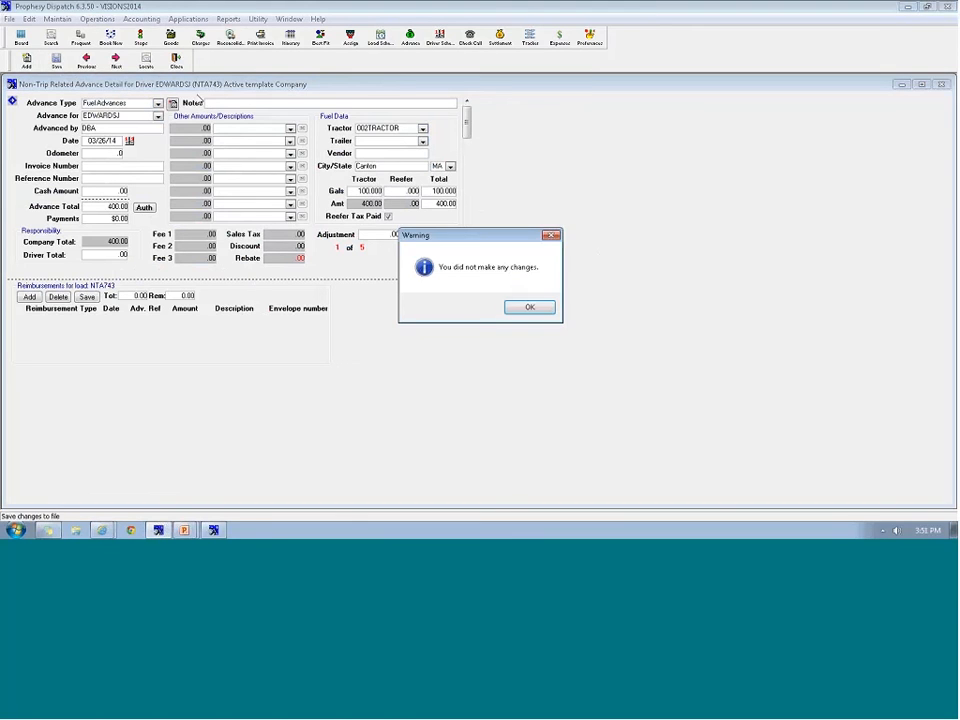
left_click(527, 307)
Close the advance detail and tick NTA743's 400.00 row in Post Driver Advances
left_click(179, 61)
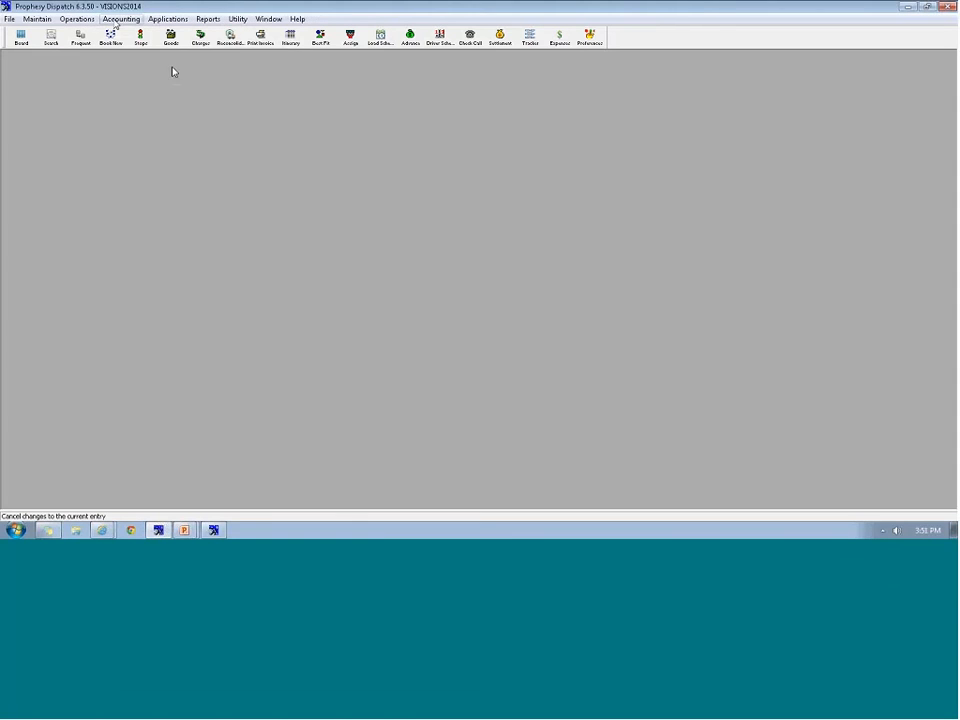
left_click(116, 20)
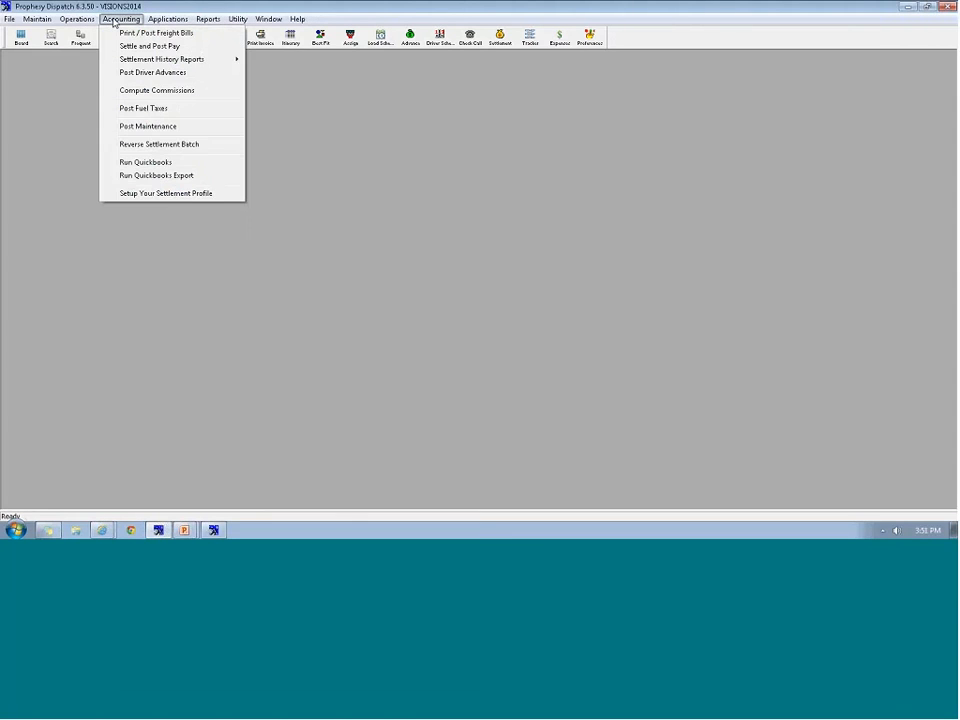
left_click(127, 73)
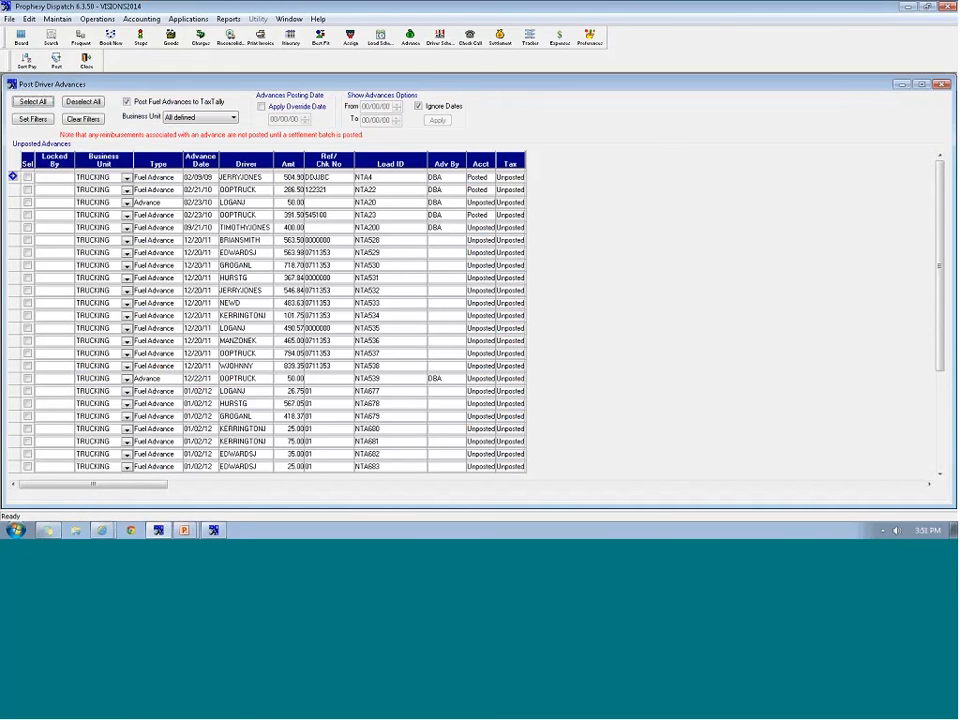
left_click_drag(940, 366, 902, 491)
left_click(207, 468)
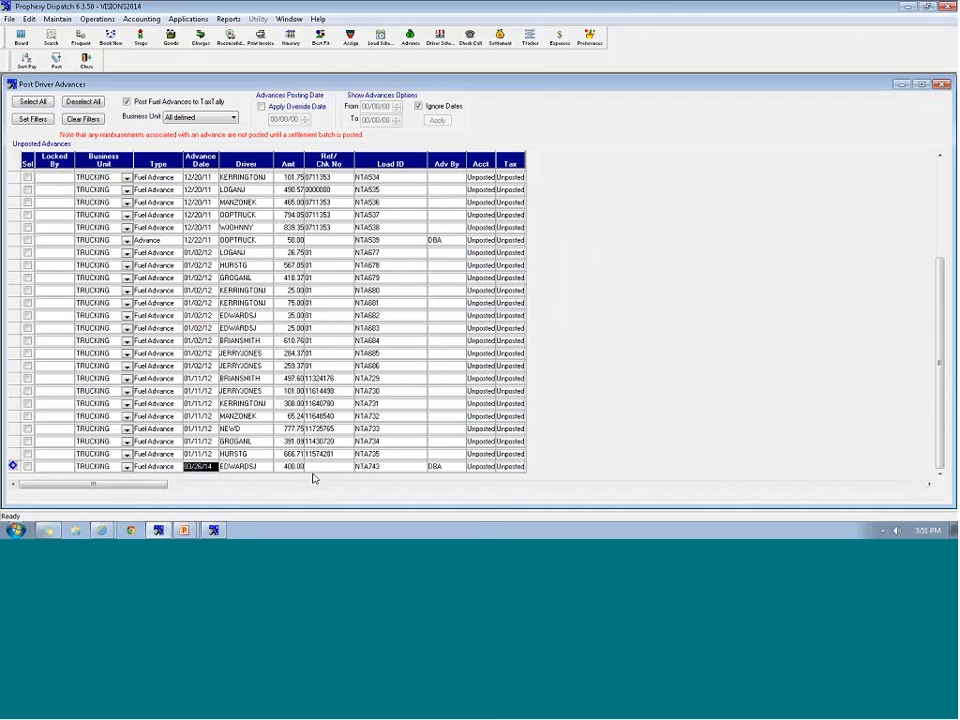
left_click(27, 466)
Close Post Driver Advances and start a new trip in TaxTally's Fuel Tax Transactions
left_click(86, 60)
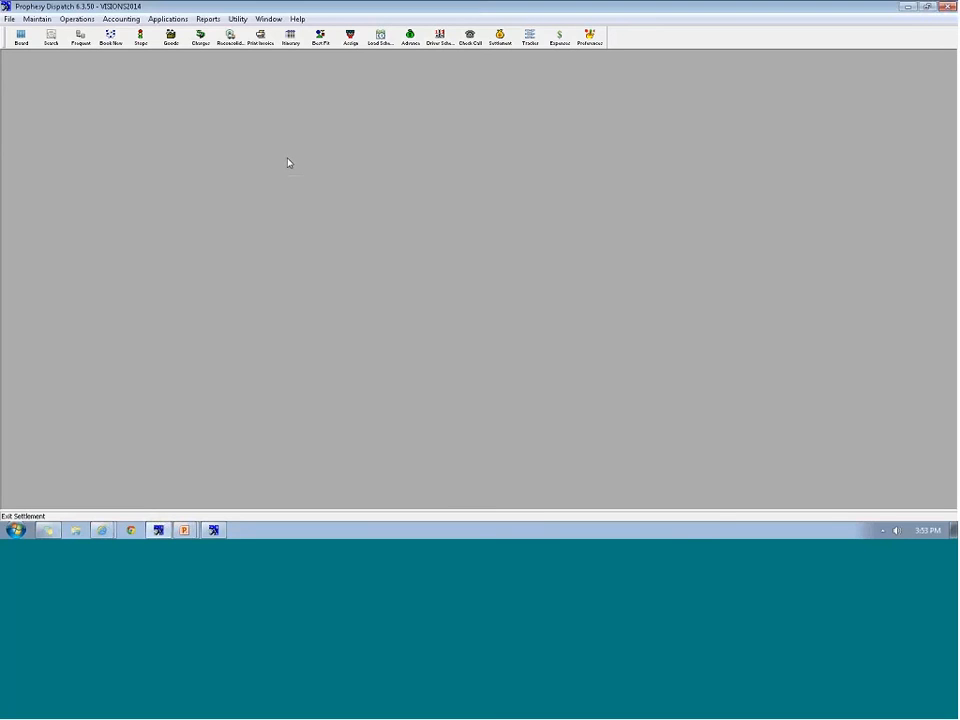
left_click(217, 531)
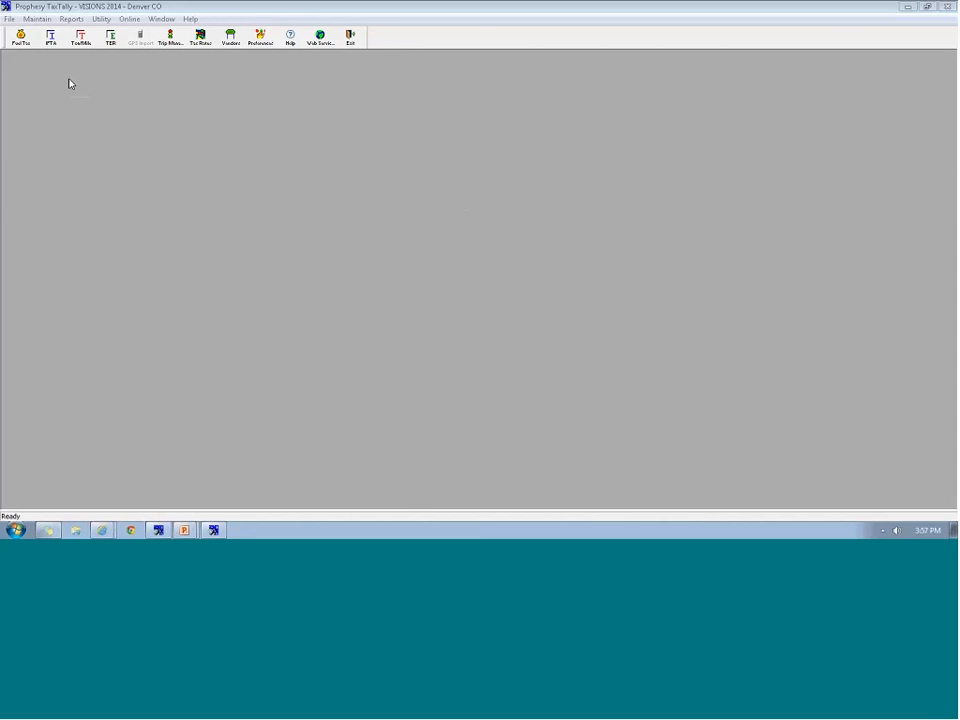
left_click(22, 40)
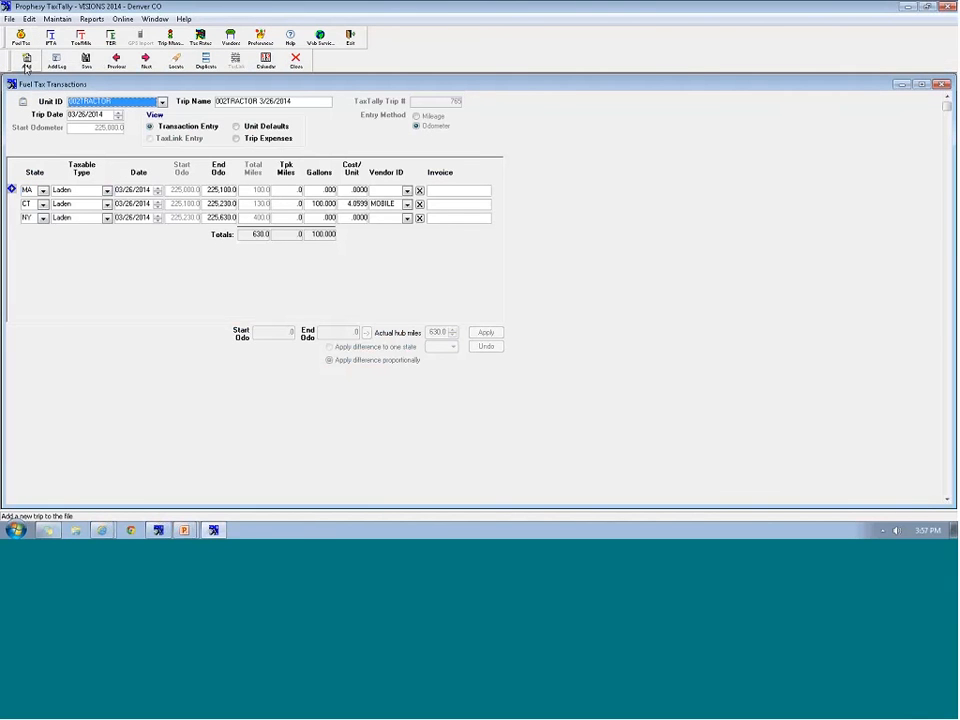
left_click(27, 64)
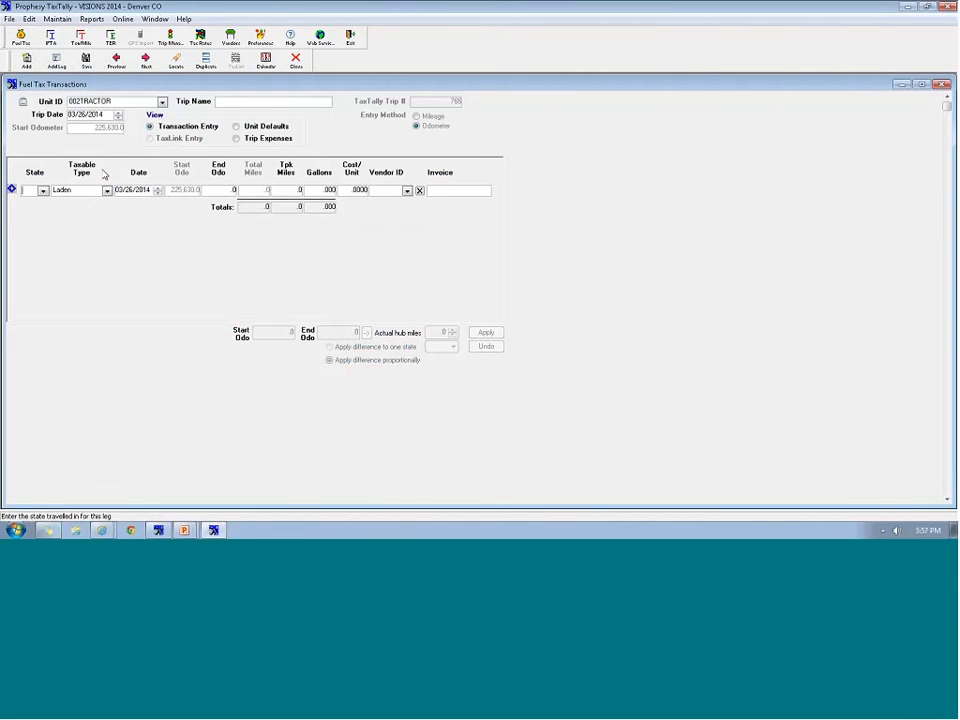
Set the trip's unit to 001TRACTOR and switch to TaxLink route entry
left_click(162, 102)
left_click(90, 113)
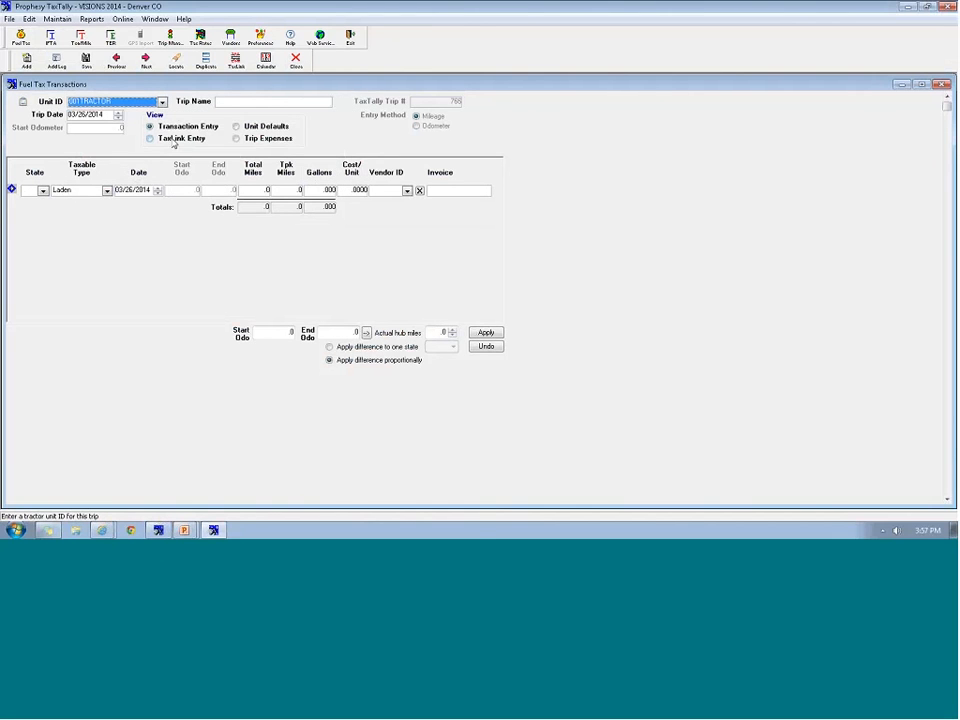
left_click(157, 139)
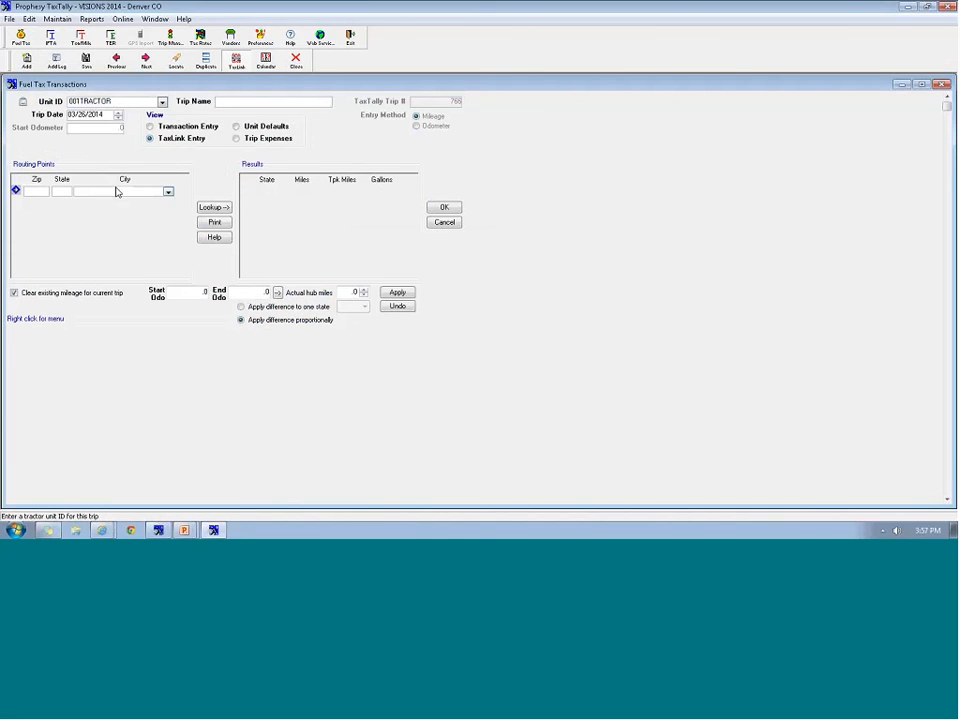
Route zips 02021, 06095, 12345 and look up mileage: CT 51.3, MA 126.3, NY 51.7
left_click(32, 192)
type("02021")
key("Return")
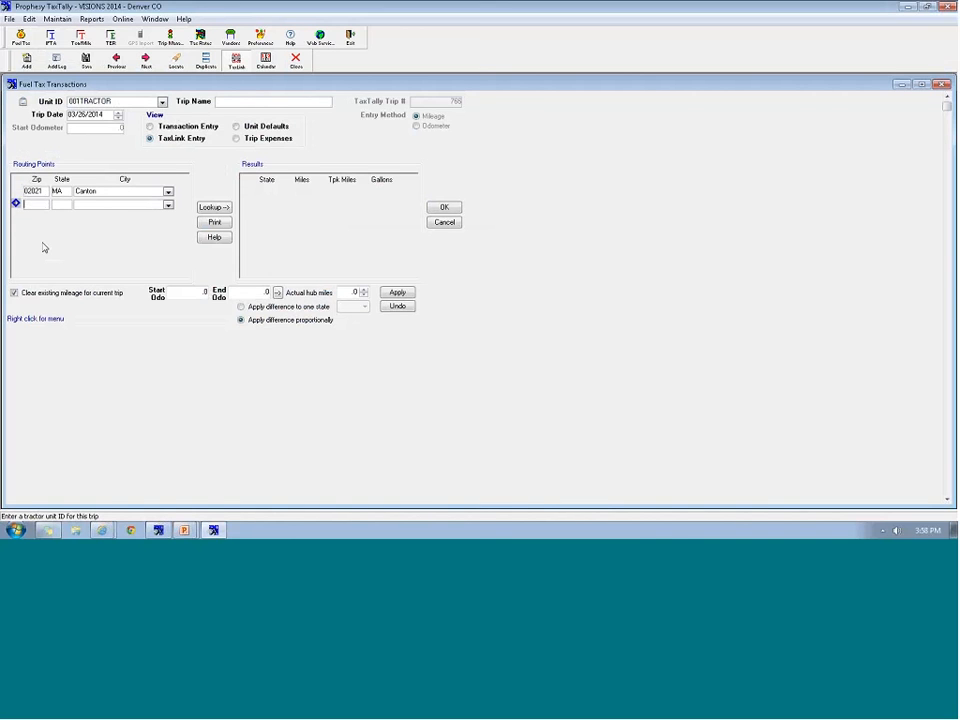
type("06095")
key("Return")
type("12345")
key("Return")
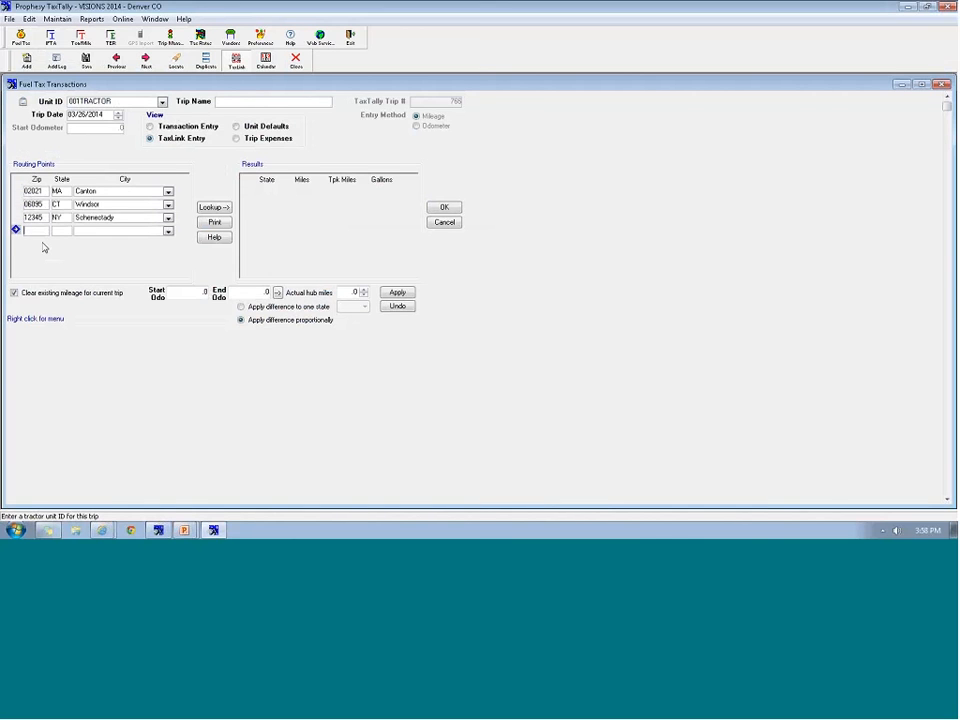
left_click(213, 208)
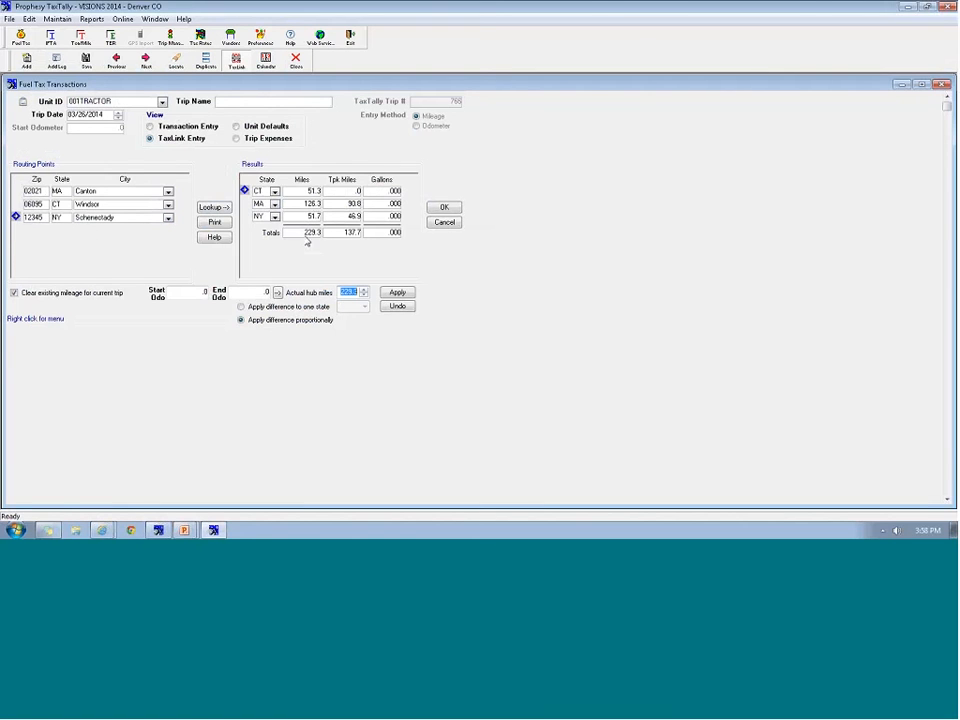
Accept the routed mileage as Laden CT, MA and NY rows, save the trip, and close
left_click(444, 207)
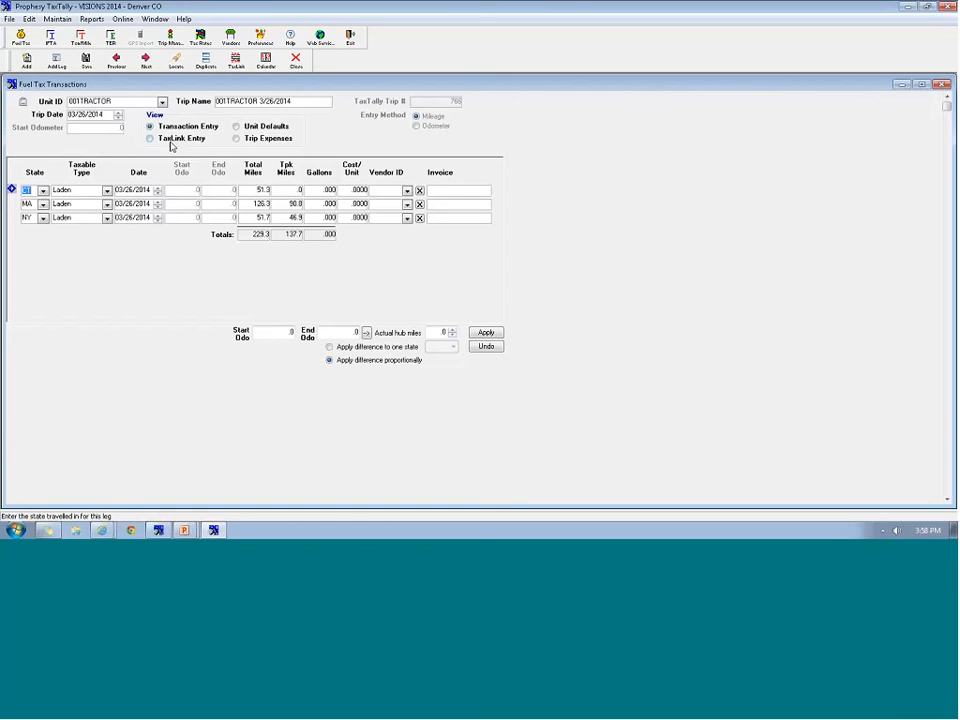
left_click(86, 64)
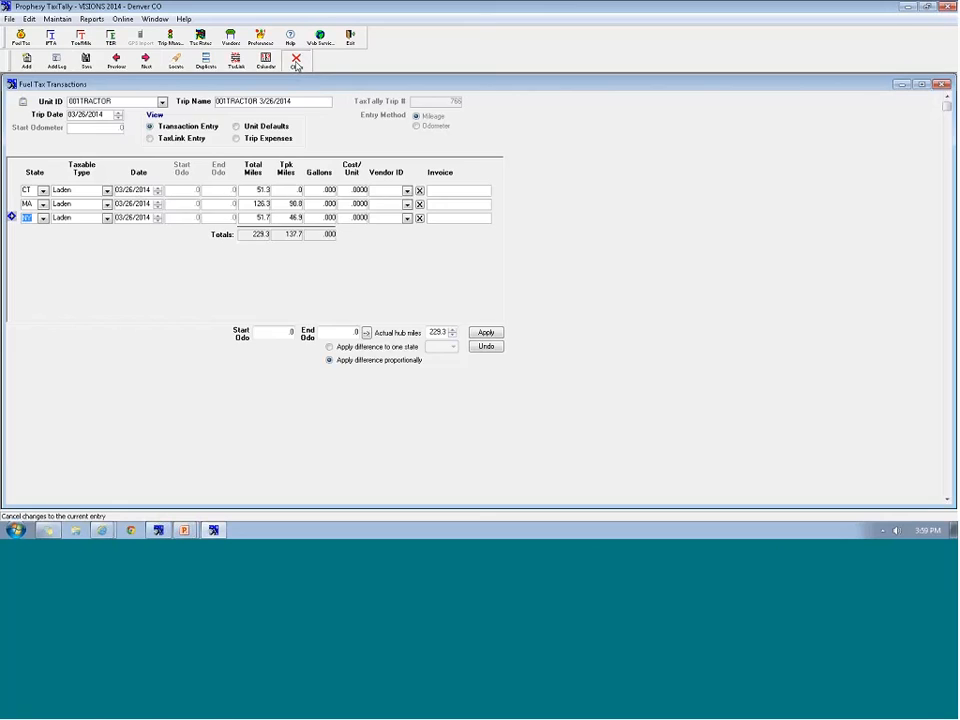
left_click(296, 62)
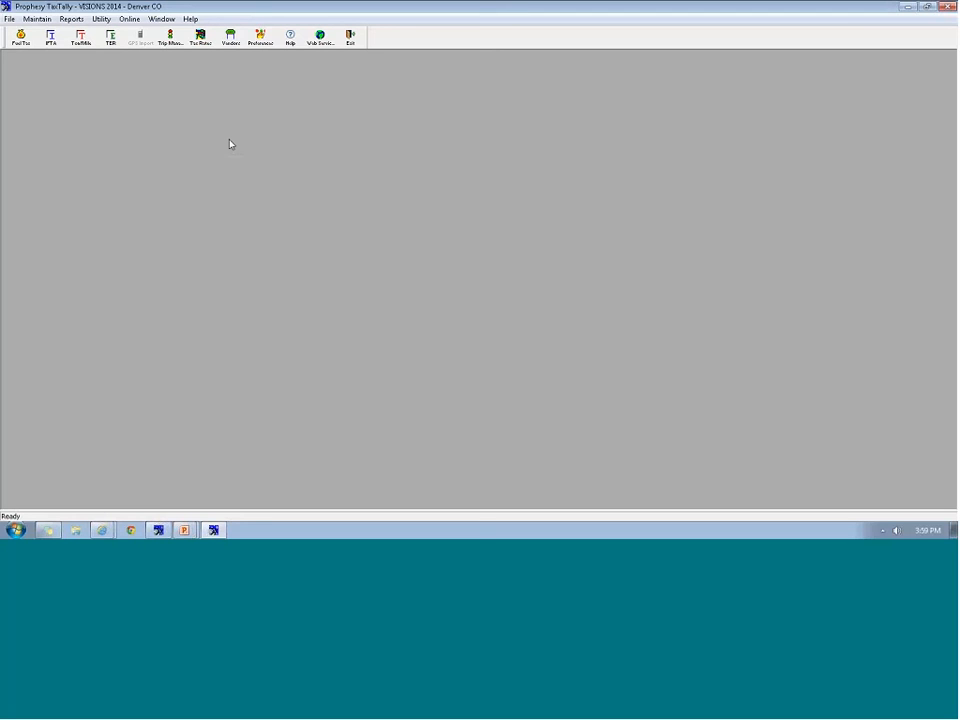
Start blank trip 767 for 001TRACTOR dated 03/26/2014, keeping the default date
left_click(20, 36)
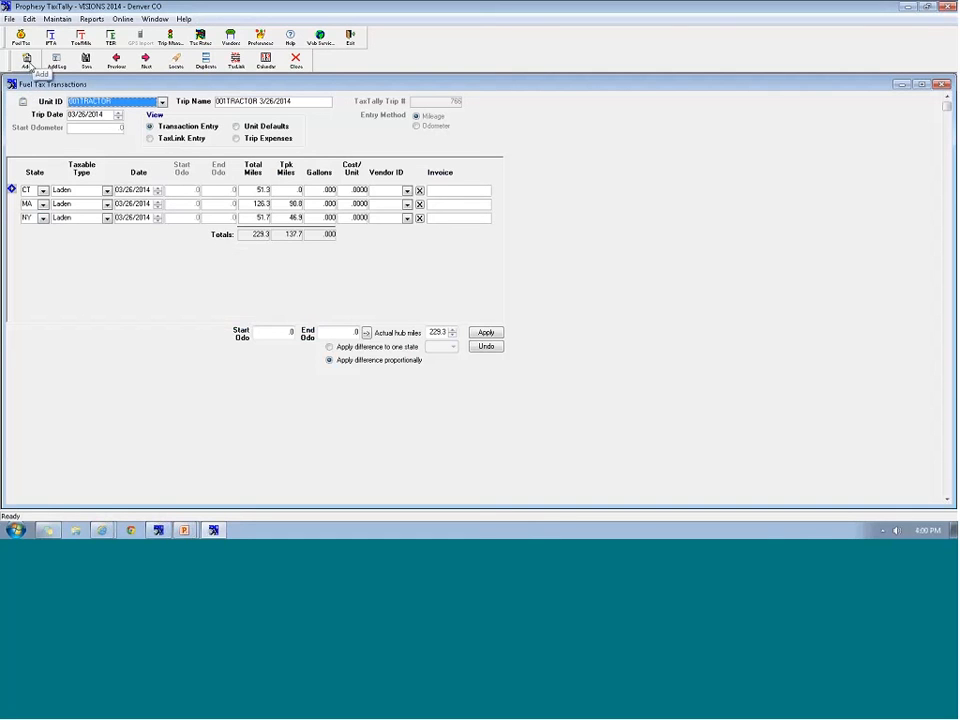
left_click(266, 60)
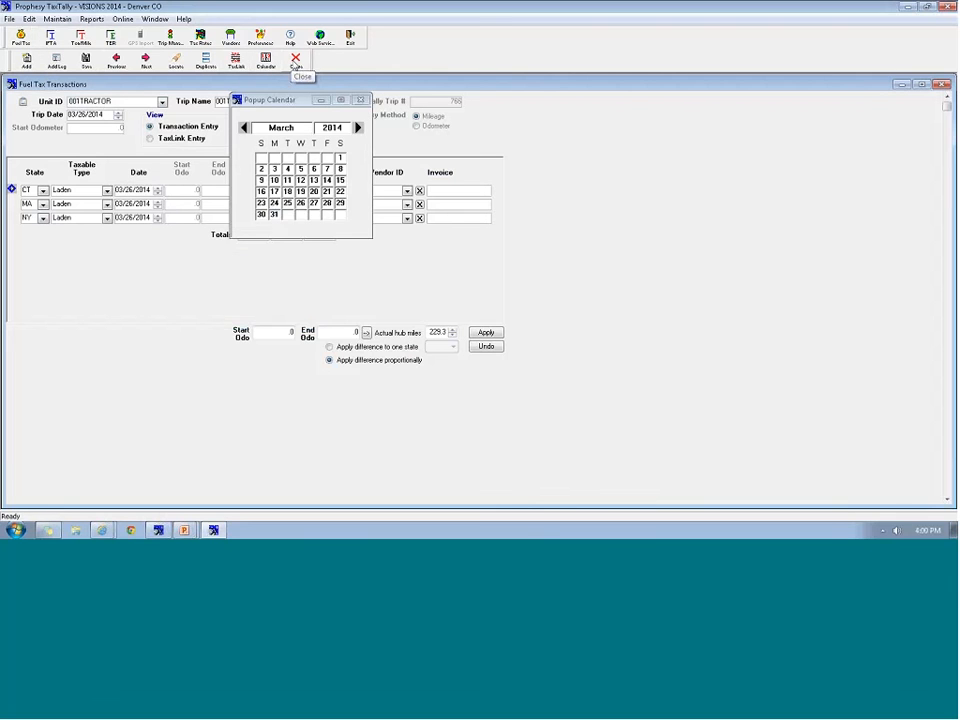
left_click(345, 93)
left_click(294, 60)
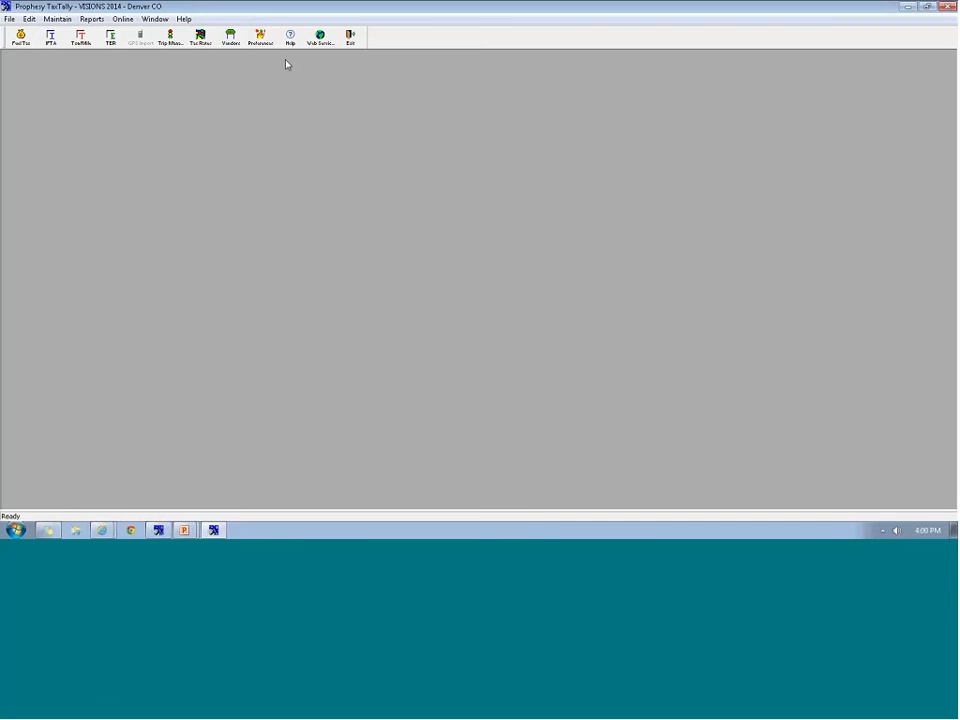
left_click(20, 38)
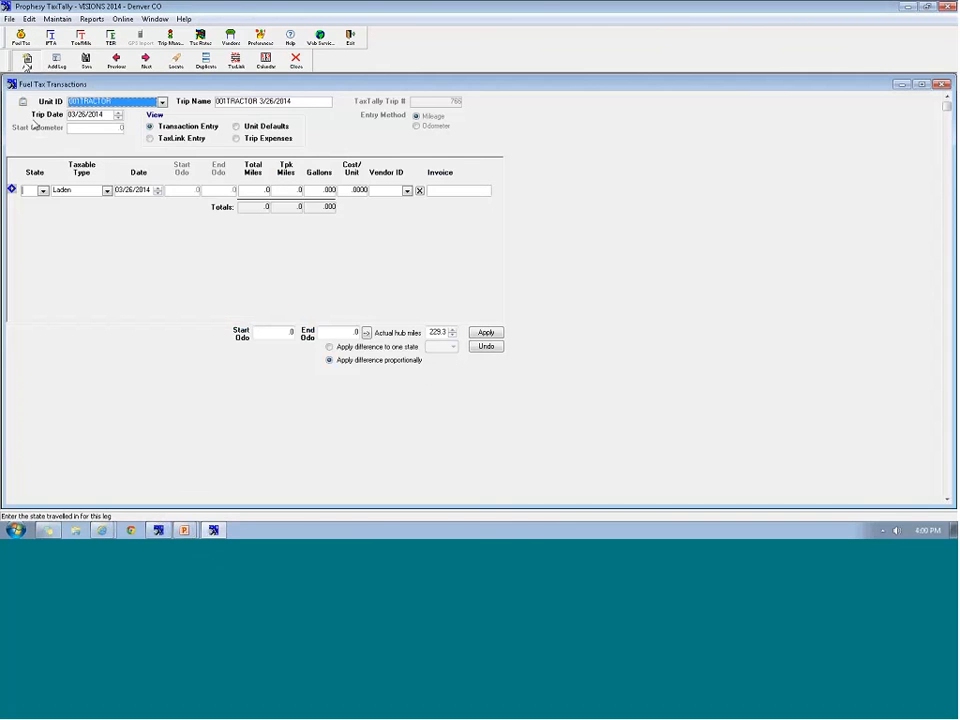
left_click(79, 115)
left_click(79, 119)
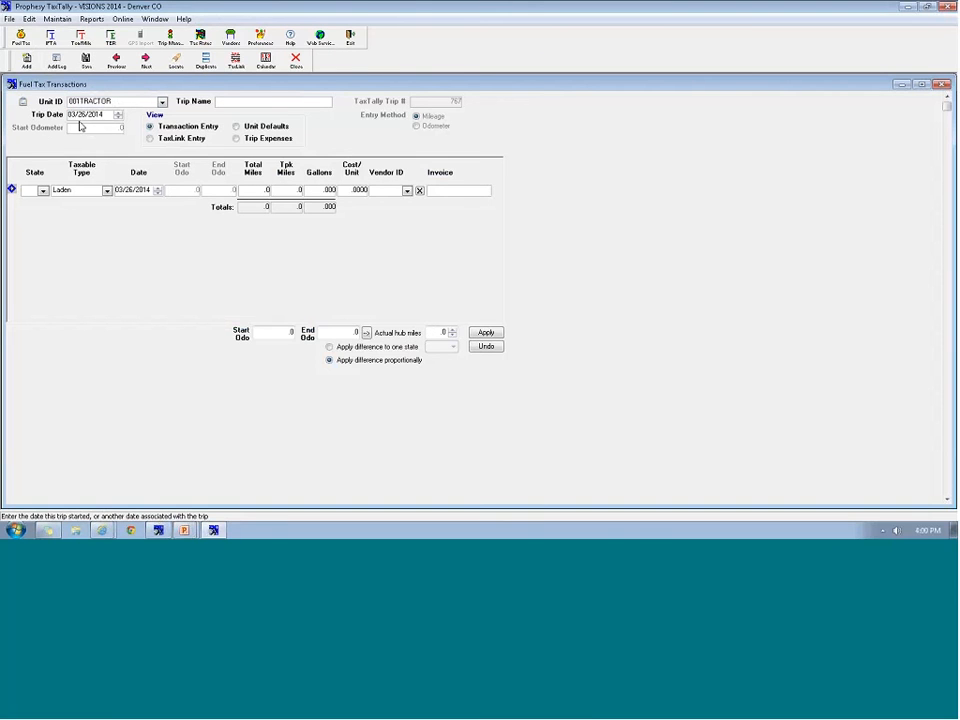
Name the trip '03/2014 001', then open Prophesy Dispatch's Accounting menu with Alt+A
left_click(219, 103)
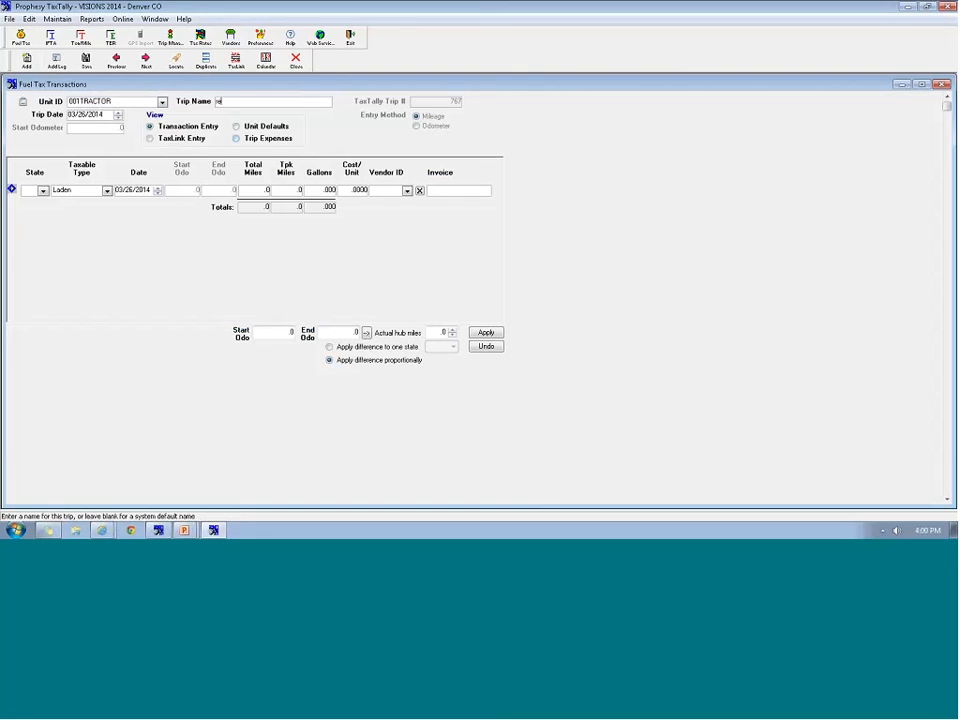
type("recon")
key("BackSpace")
key("BackSpace")
key("BackSpace")
key("BackSpace")
key("BackSpace")
type("03/2014 001")
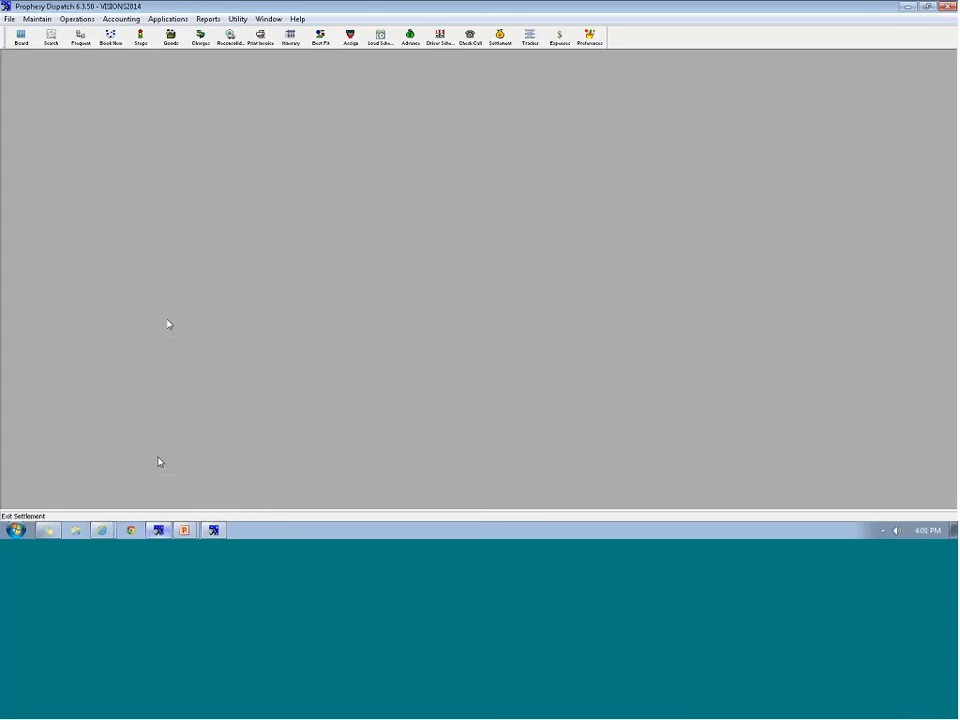
key("alt+a")
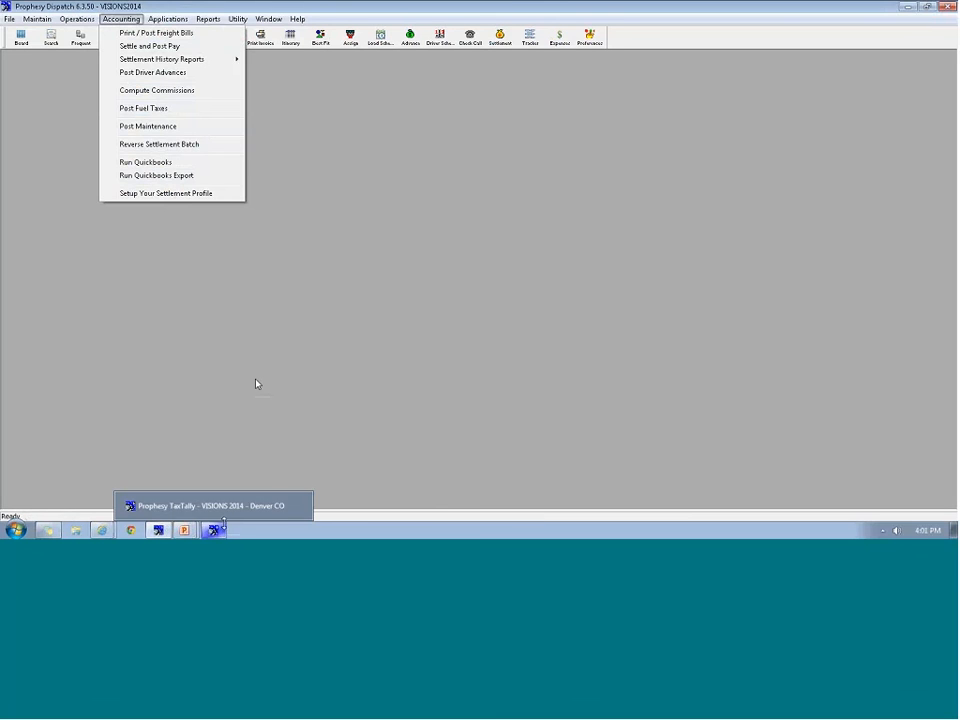
Save and close TaxTally's trip 03/2014 001, then bring the webinar presentation forward
left_click(216, 530)
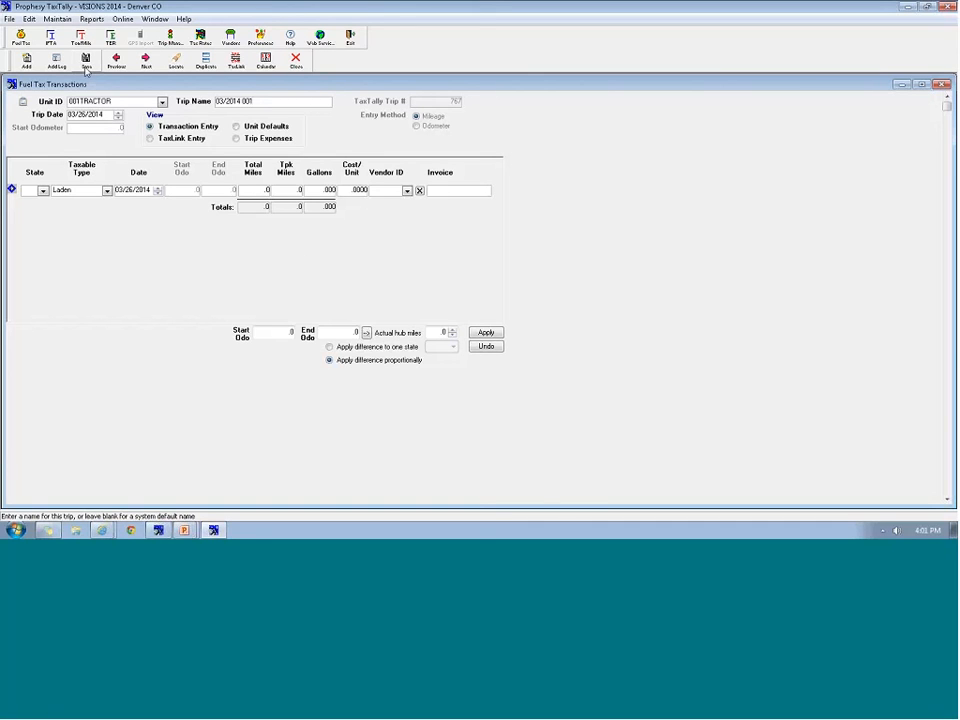
left_click(87, 62)
left_click(295, 60)
mouse_move(184, 530)
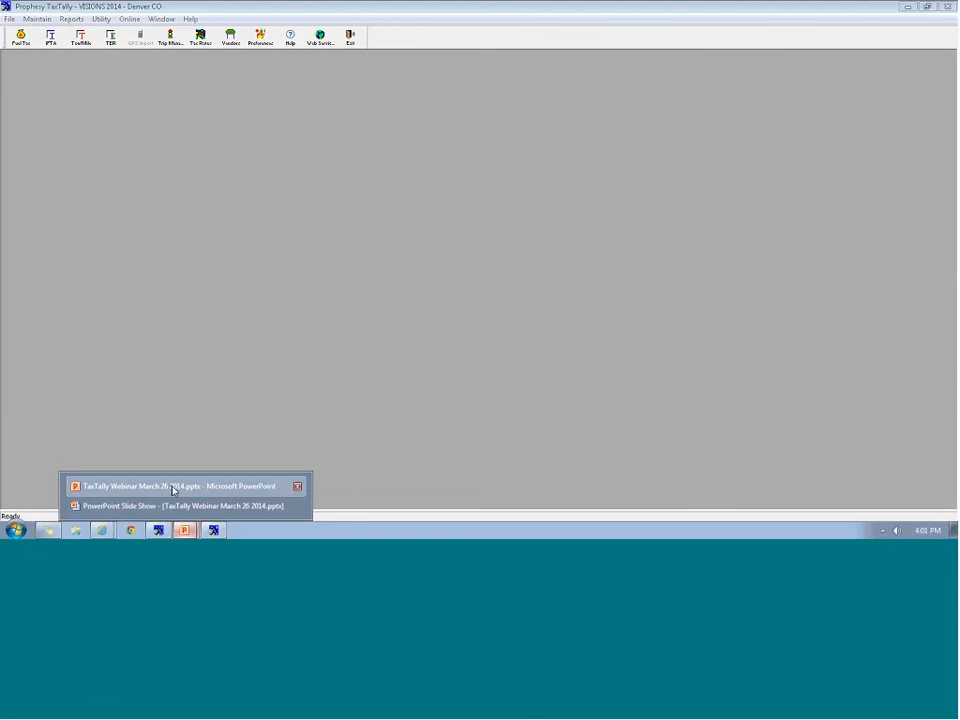
left_click(172, 488)
Run the webinar slide show from the beginning and advance from QUESTIONS? to the training-options slide
left_click(43, 92)
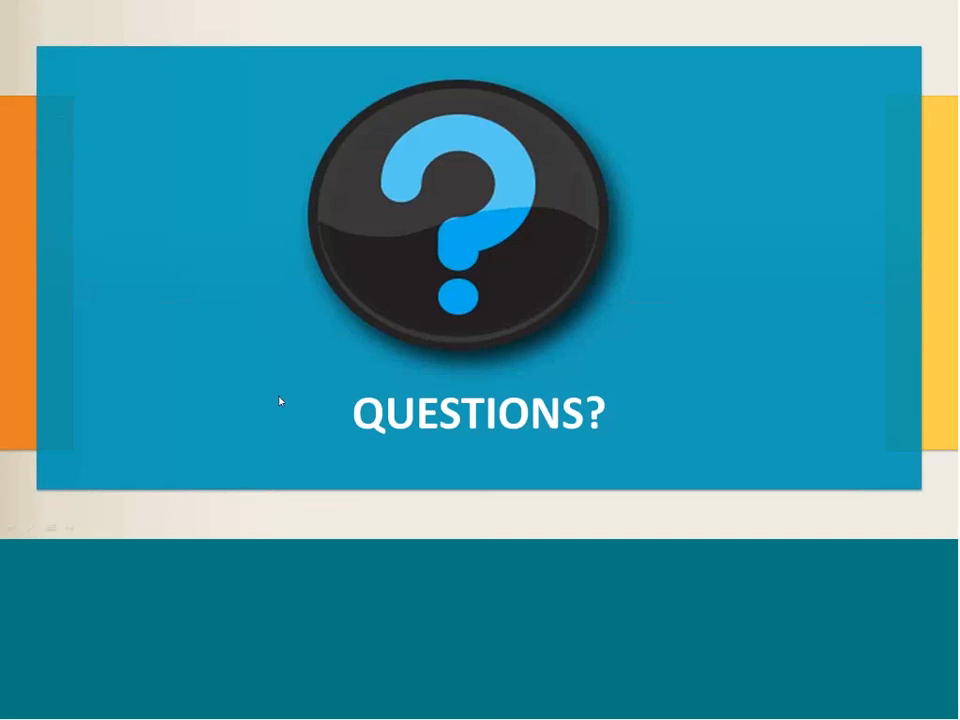
key("alt+Tab")
key("alt+Tab")
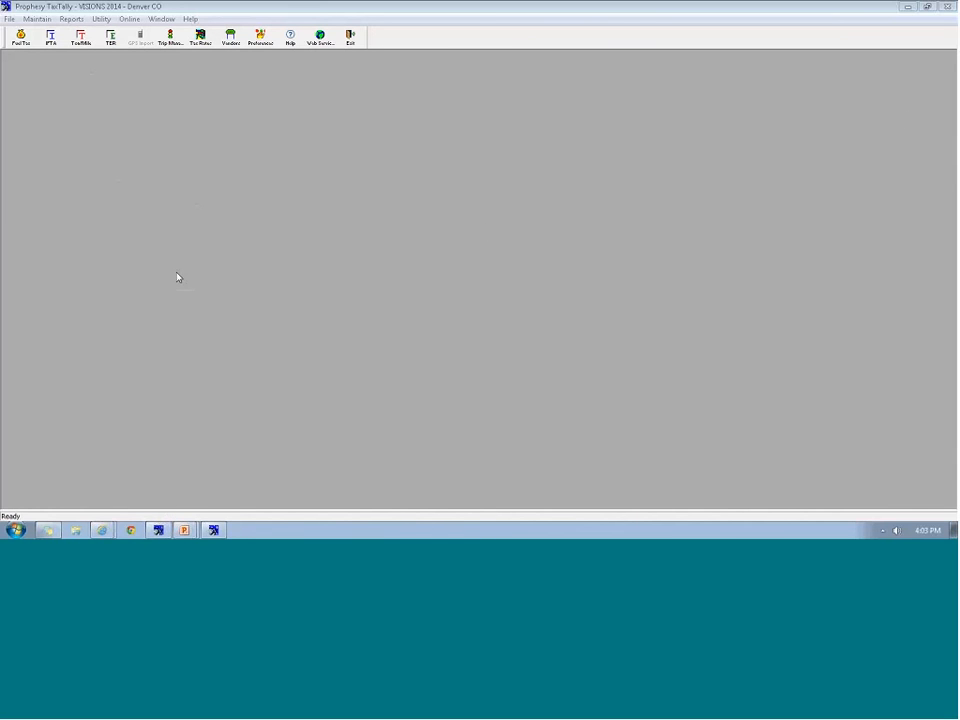
key("alt+Tab")
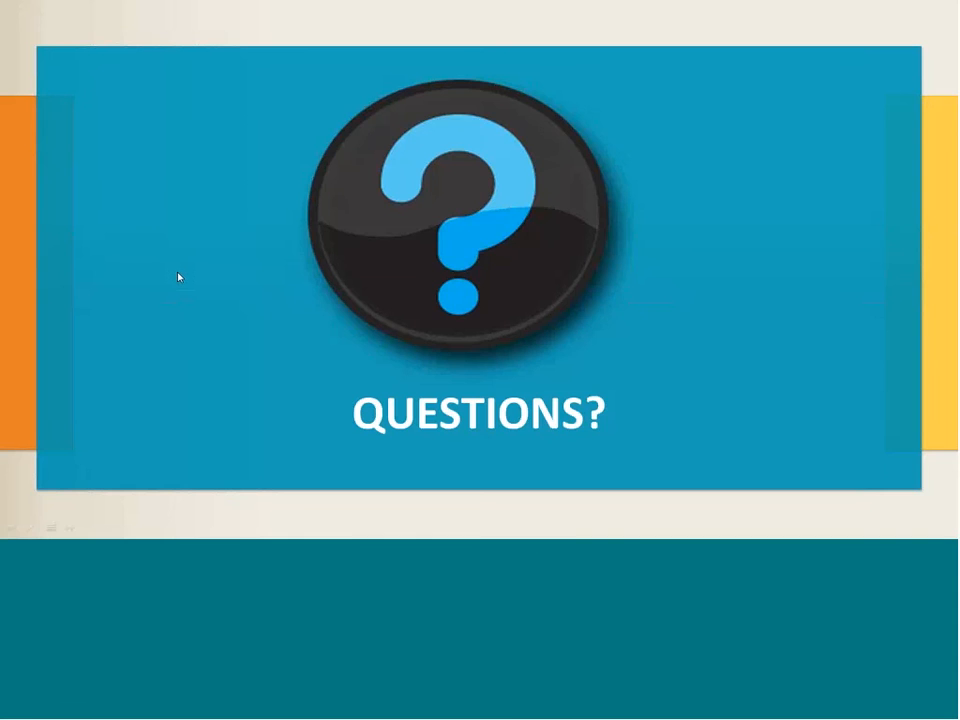
key("Right")
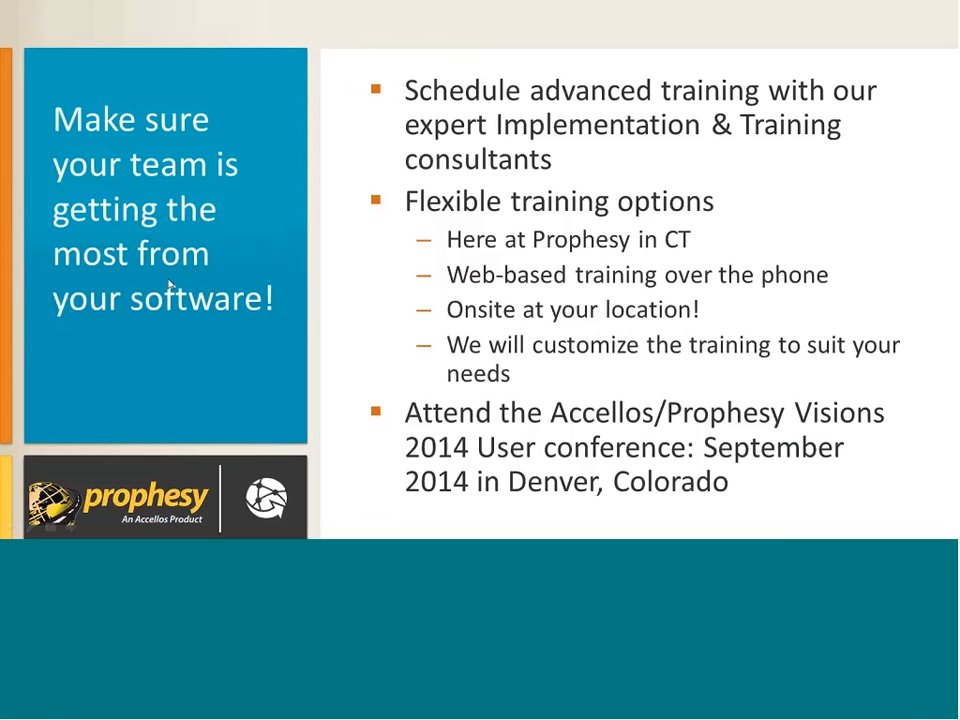